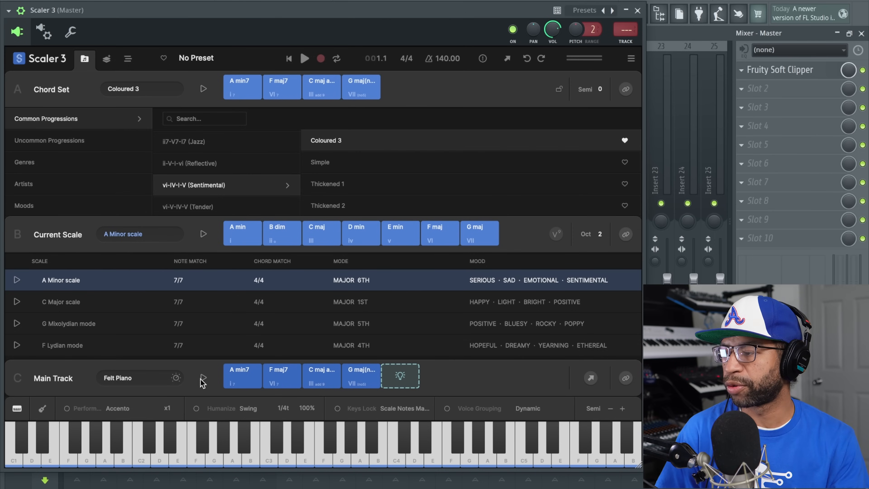
Step: Play back the Main Track chord progression on the Felt Piano and close the Scaler 3 plugin window
left_click(204, 378)
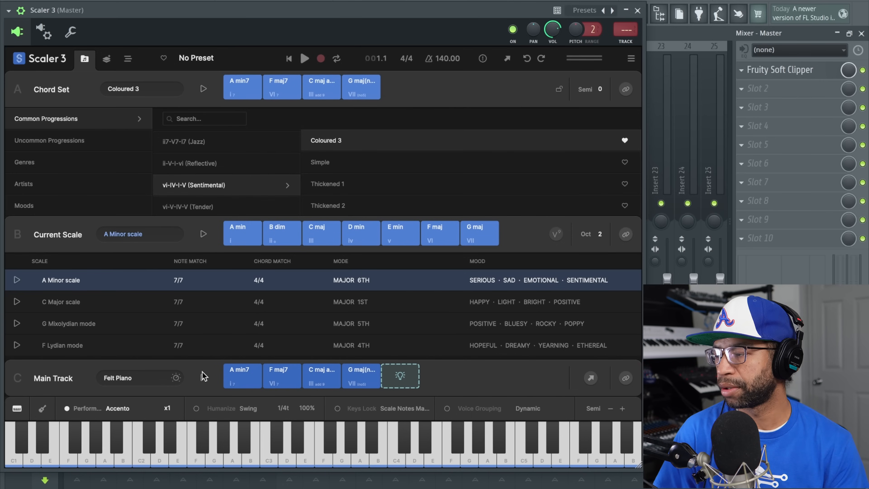
left_click(204, 378)
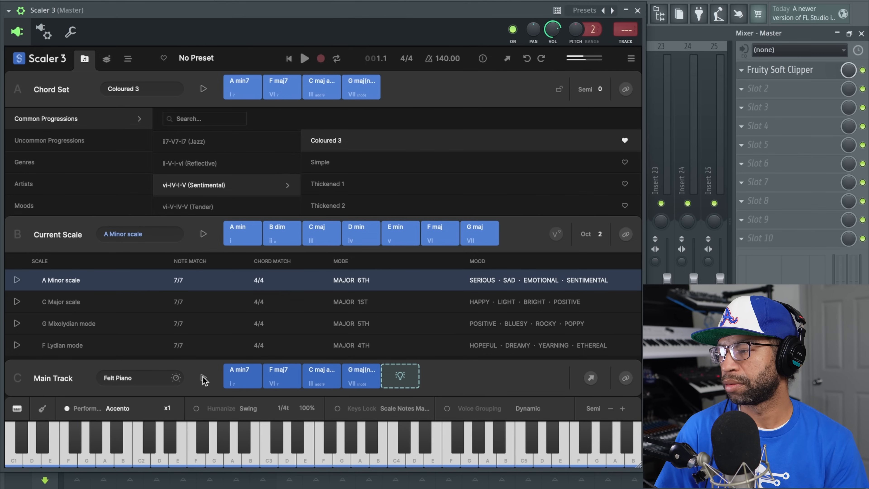
left_click(627, 11)
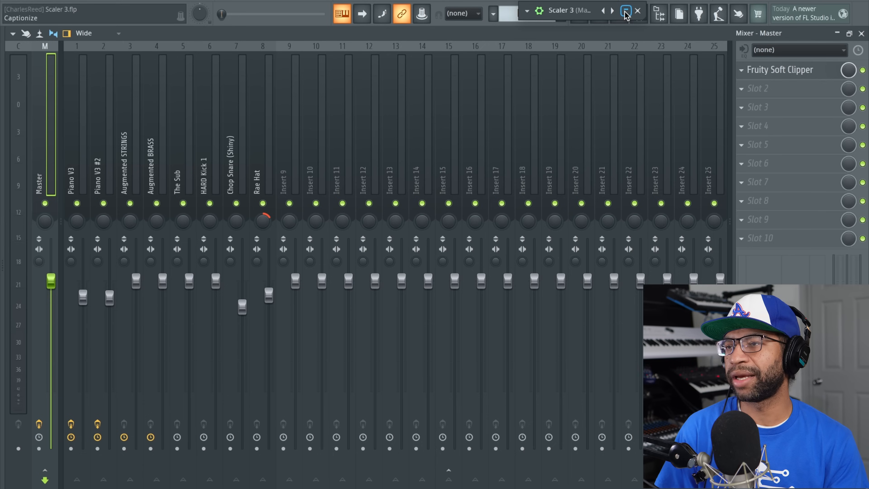
left_click(638, 11)
Step: View the channel rack to look over Pattern 1's channels, and return to the mixer
left_click(637, 16)
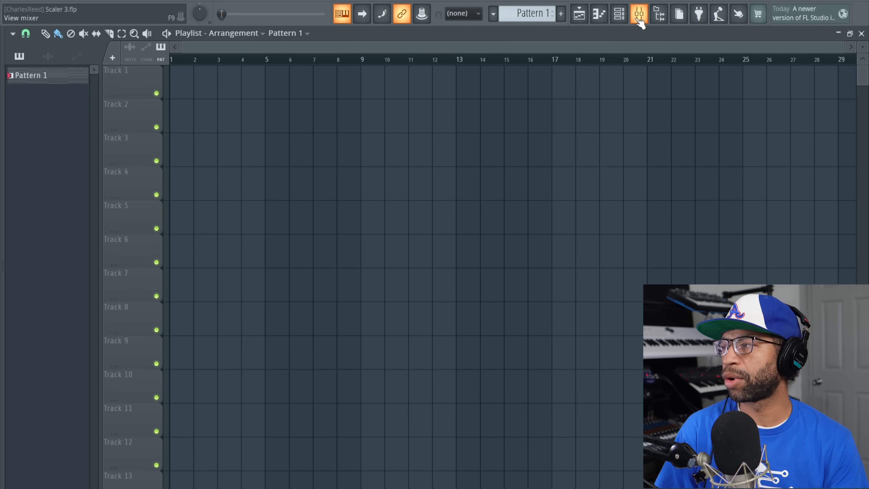
left_click(599, 14)
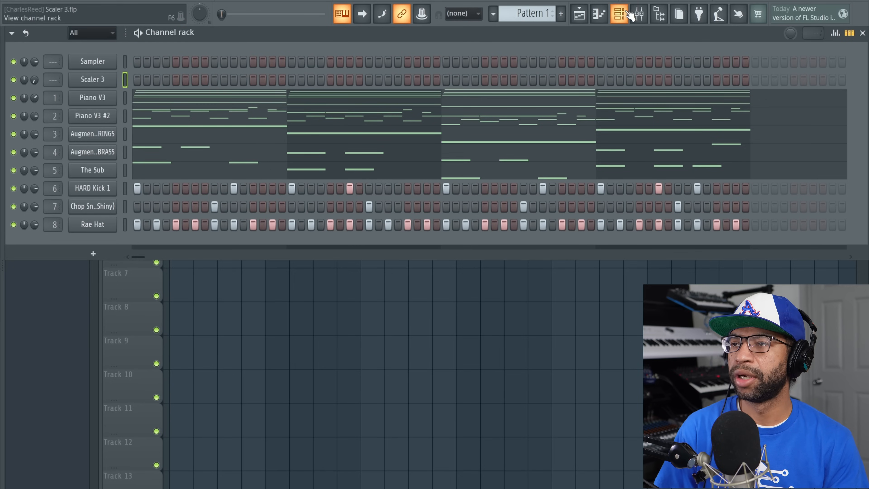
left_click(643, 20)
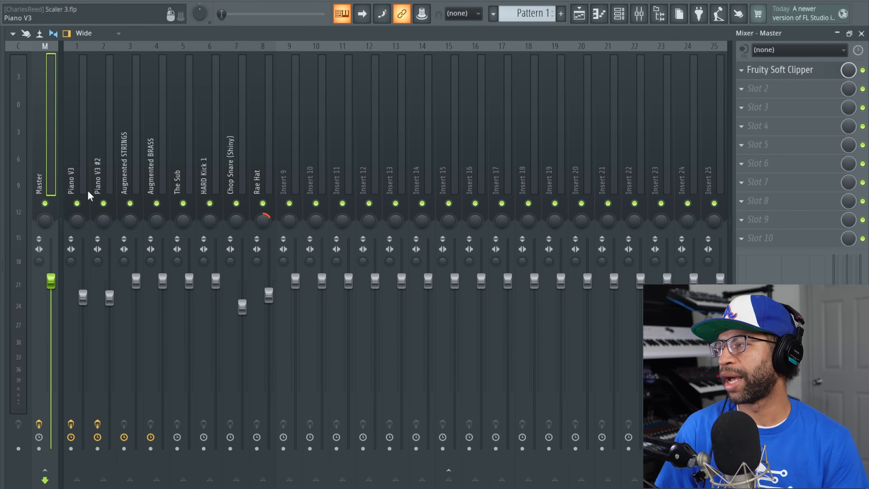
Step: Isolate the Piano V3 and Piano V3 #2 mixer tracks and play the pattern with only them audible
right_click(78, 203)
left_click(104, 203)
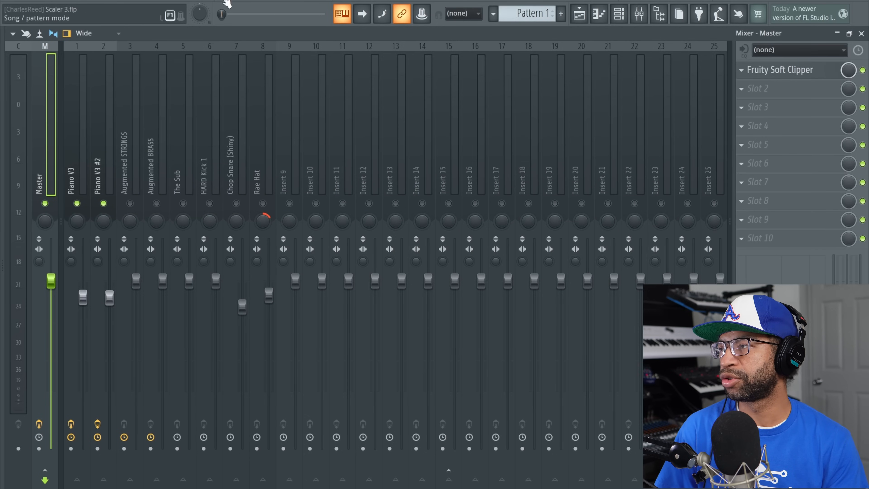
left_click(255, 1)
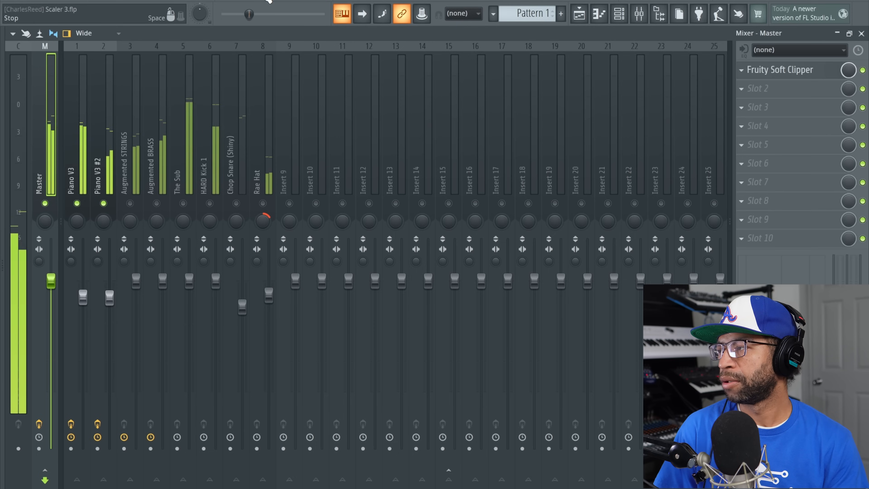
Step: Unmute the Augmented STRINGS and Augmented BRASS mixer tracks and listen to them together with the two pianos
left_click(131, 203)
left_click(157, 204)
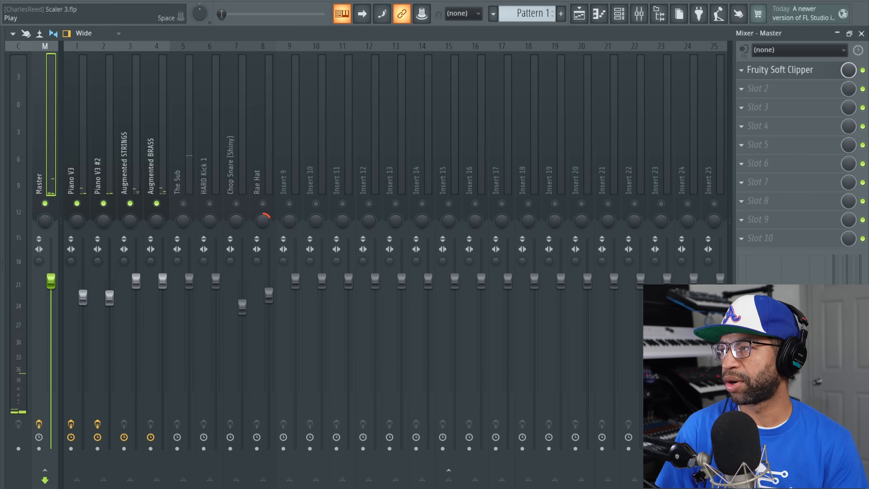
left_click(255, 0)
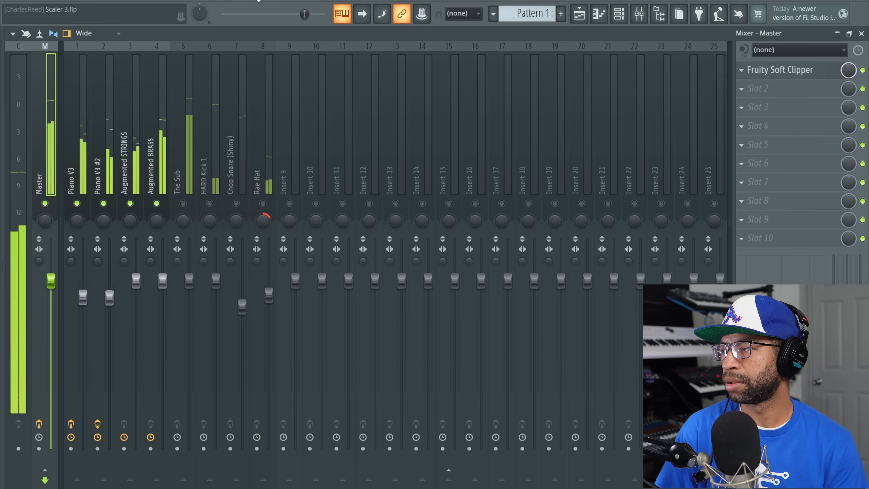
left_click(282, 0)
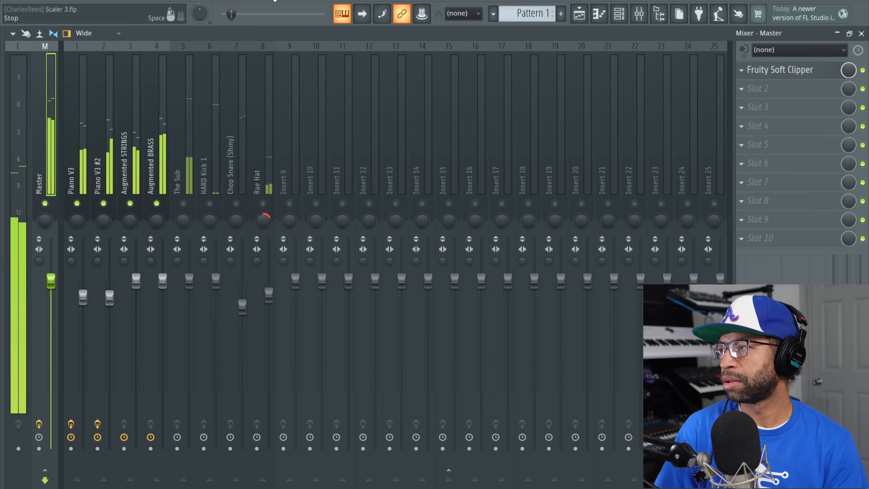
left_click(275, 1)
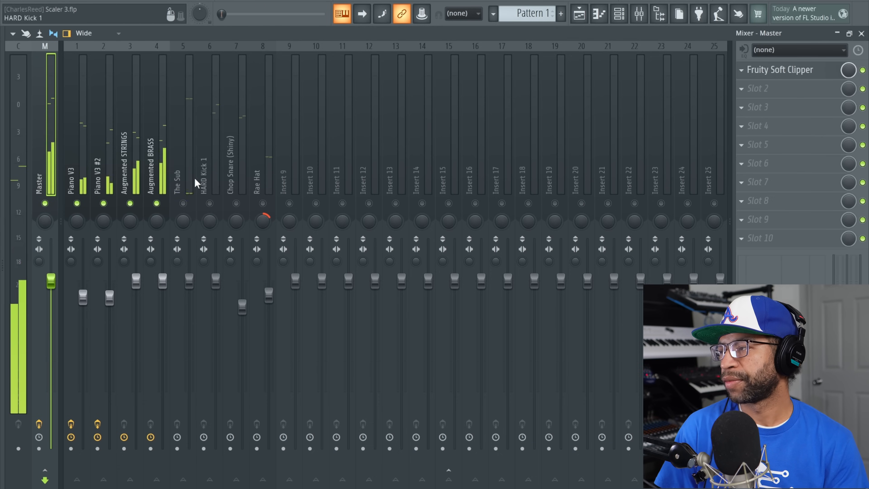
Step: Restore all mixer tracks to audible and play the full beat in Pattern 1
right_click(183, 203)
right_click(184, 203)
left_click(256, 0)
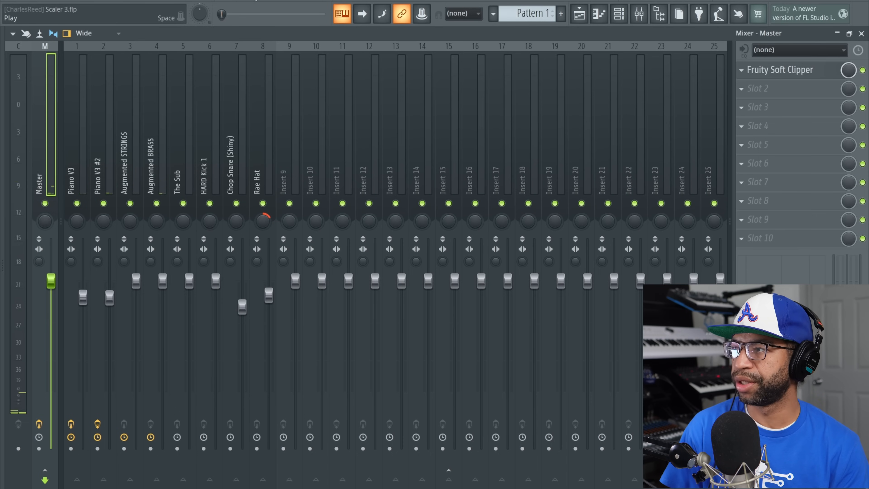
left_click(256, 0)
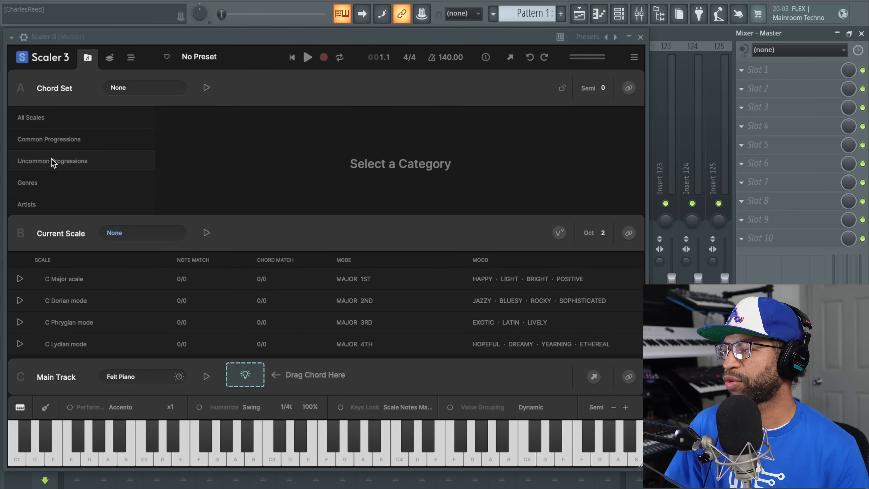
Step: Look through Scaler 3's Circle of Fifths page and Arrange page, and return to the chord set browser
left_click(110, 59)
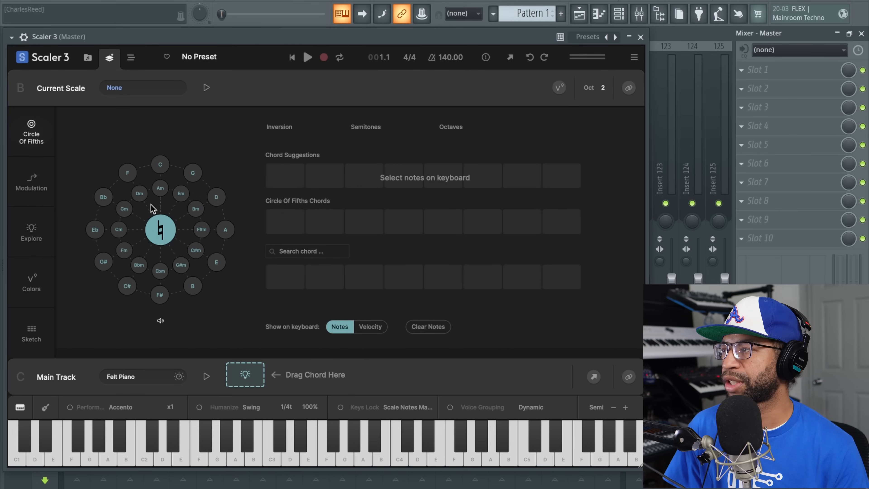
left_click(130, 58)
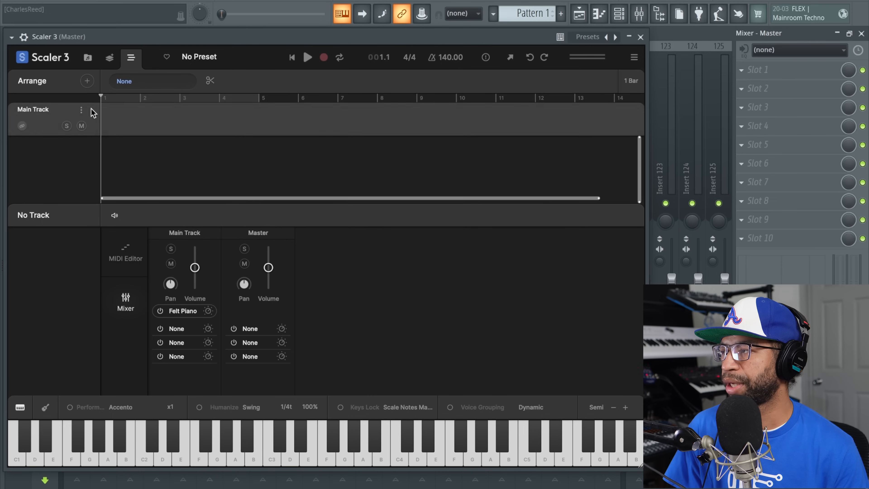
left_click(89, 58)
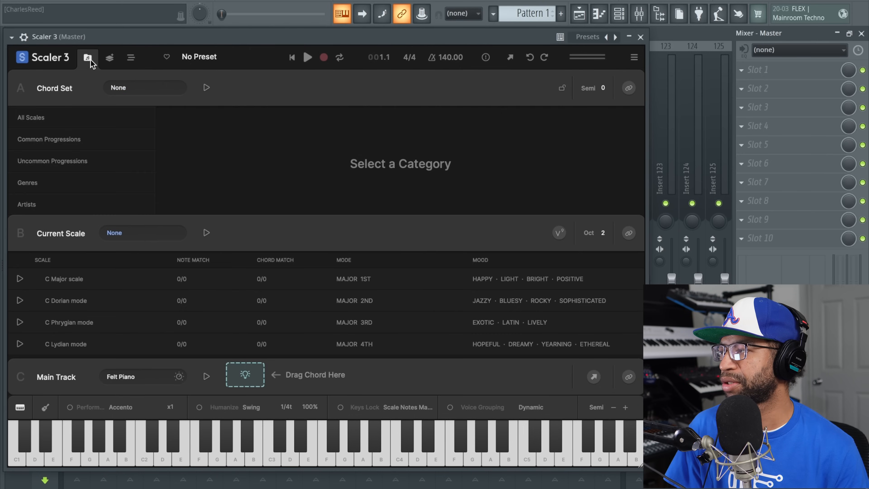
Step: Load the Coloured version of the uncommon progression I-#II-#VI-#V and audition each of its four chords
left_click(76, 165)
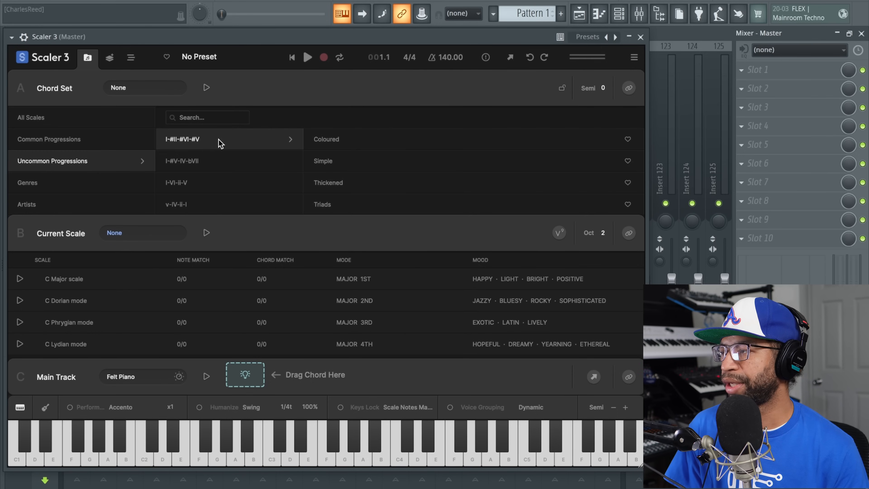
left_click(353, 139)
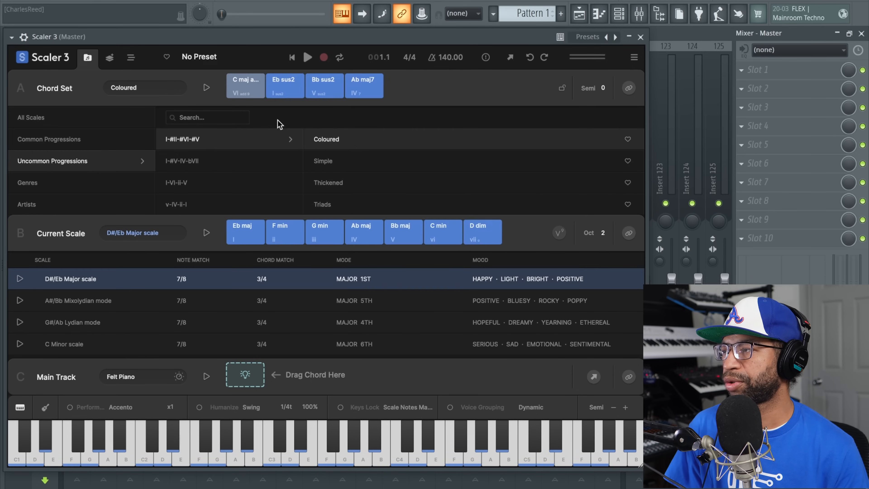
left_click(249, 94)
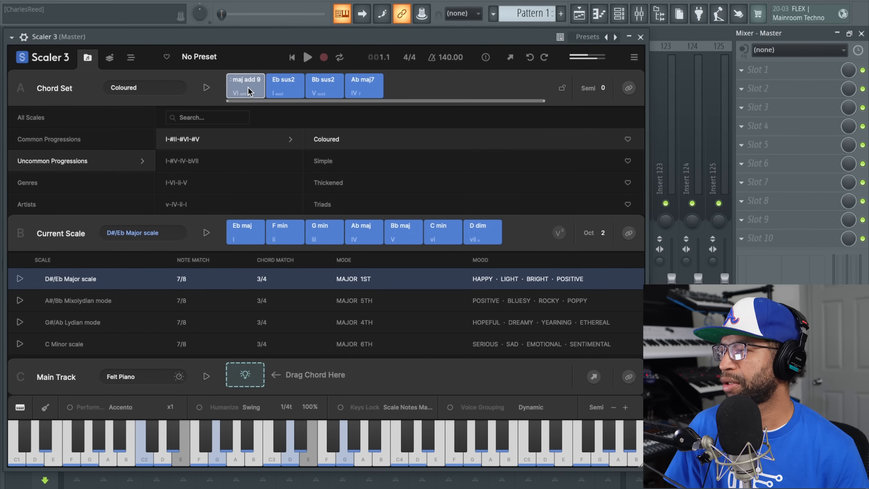
left_click(279, 88)
left_click(325, 90)
left_click(356, 88)
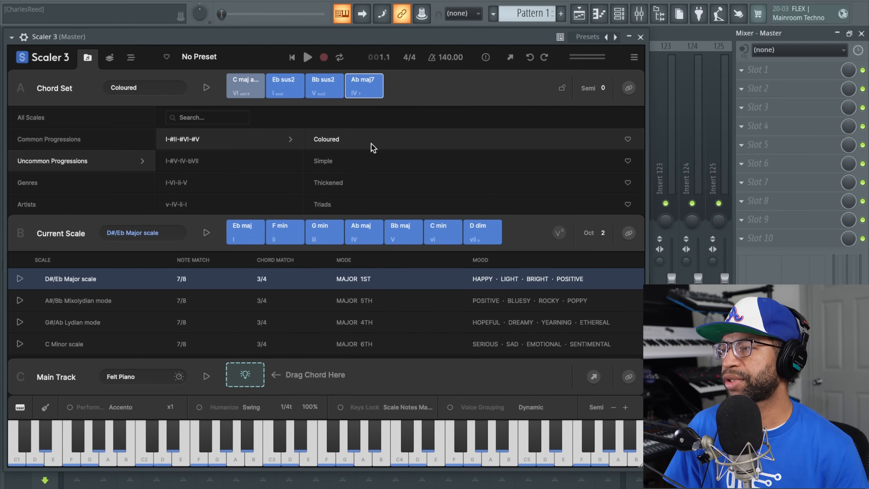
Step: Load the Simple version of the I-#II-#VI-#V progression and audition its chords one by one
left_click(369, 165)
left_click(247, 87)
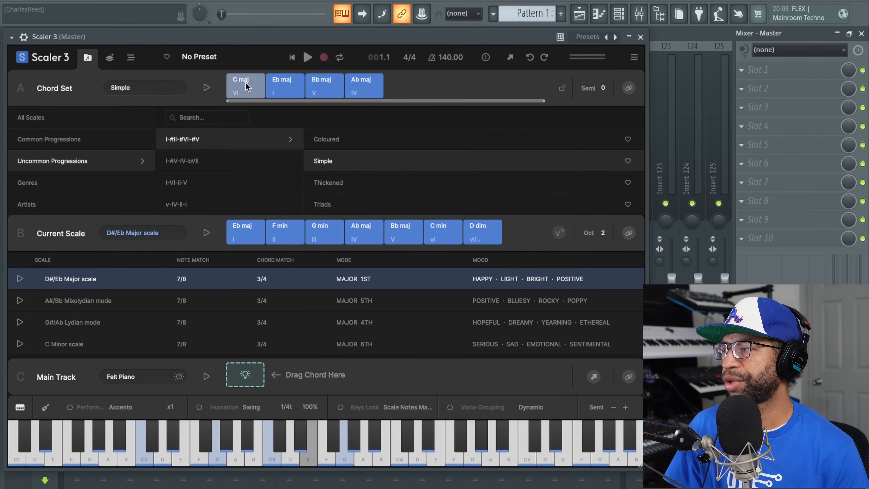
left_click(285, 85)
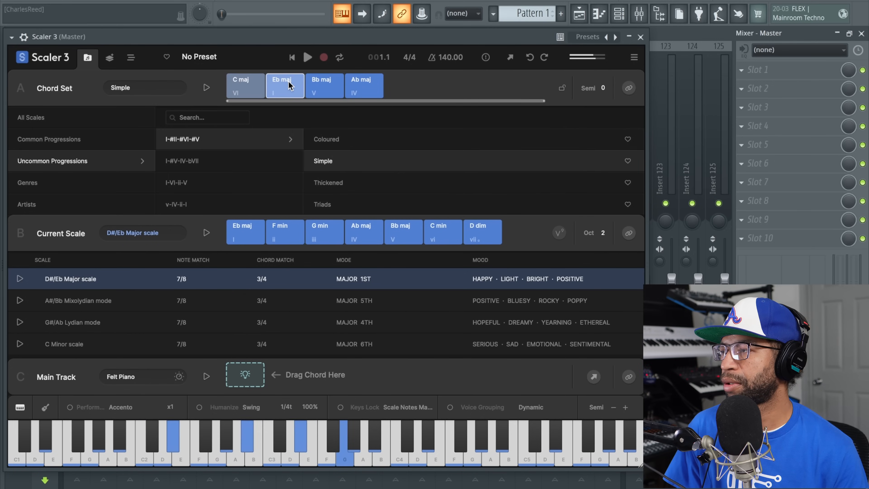
left_click(309, 87)
left_click(356, 84)
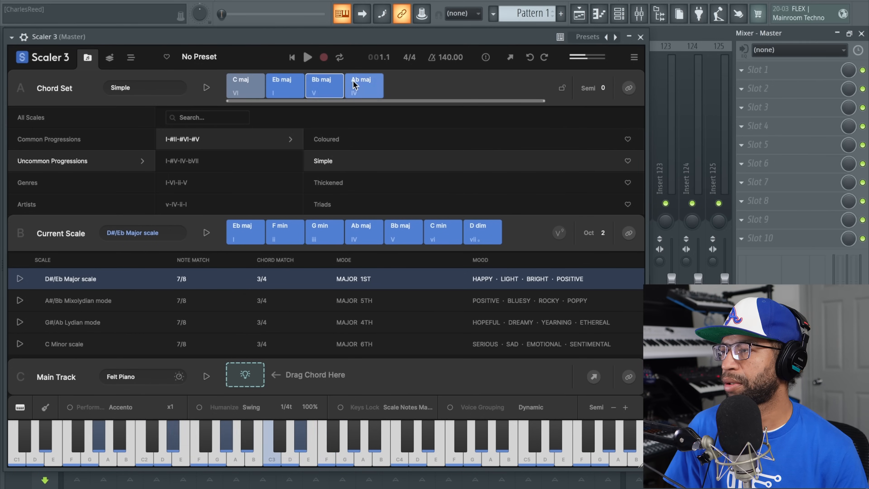
Step: Load the Thickened version of the I-#II-#VI-#V progression and audition each of its five chords
left_click(340, 183)
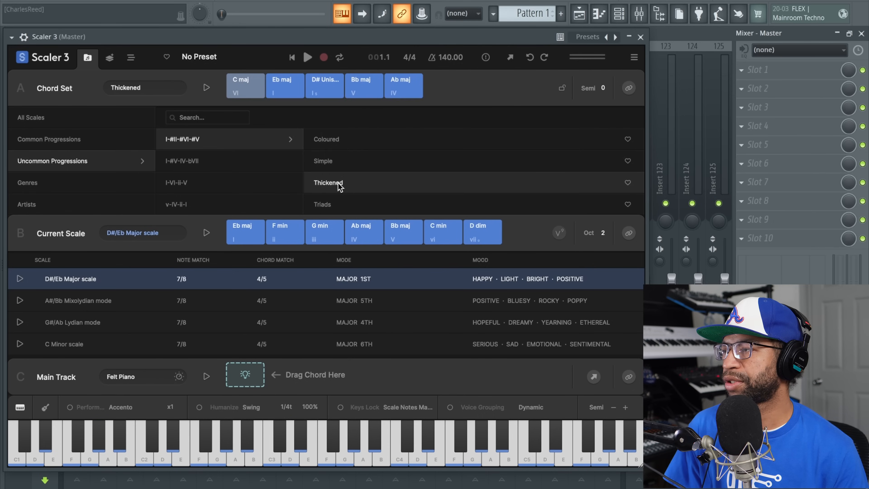
left_click(243, 86)
left_click(286, 85)
left_click(326, 85)
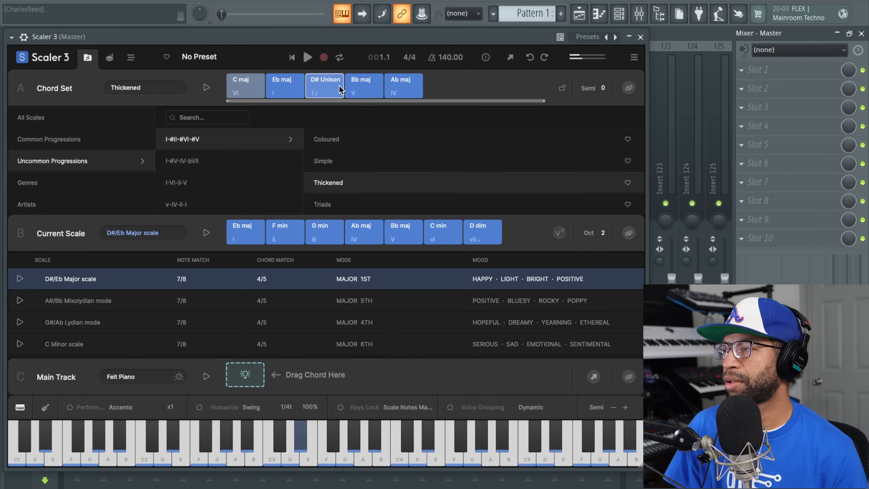
left_click(366, 85)
left_click(401, 86)
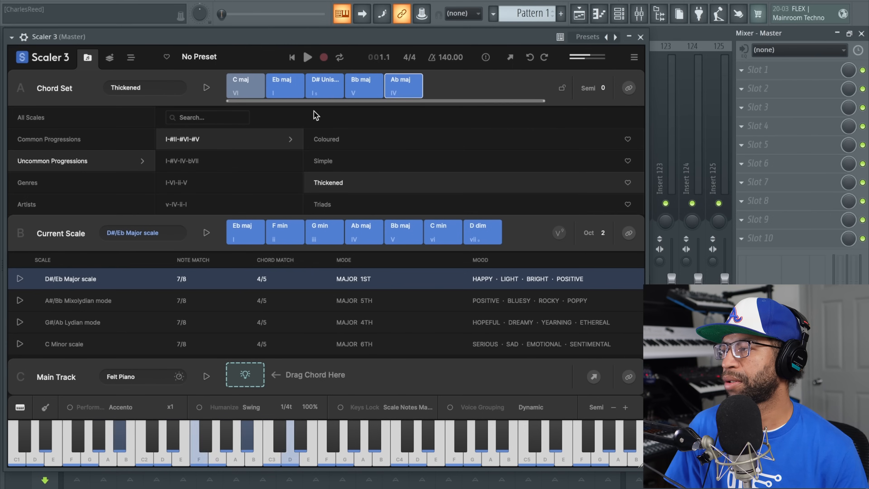
Step: Load the Coloured version of the uncommon progression I-#V-IV-bVII and audition its four chords
left_click(190, 158)
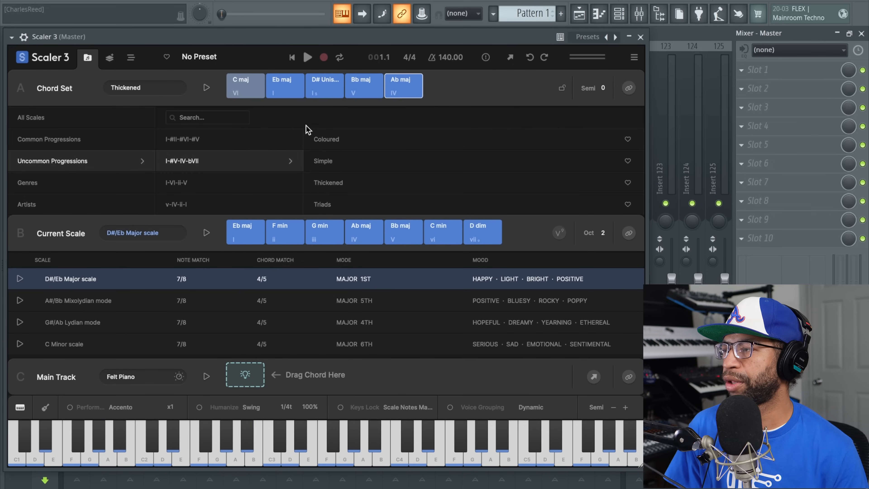
left_click(324, 137)
left_click(246, 89)
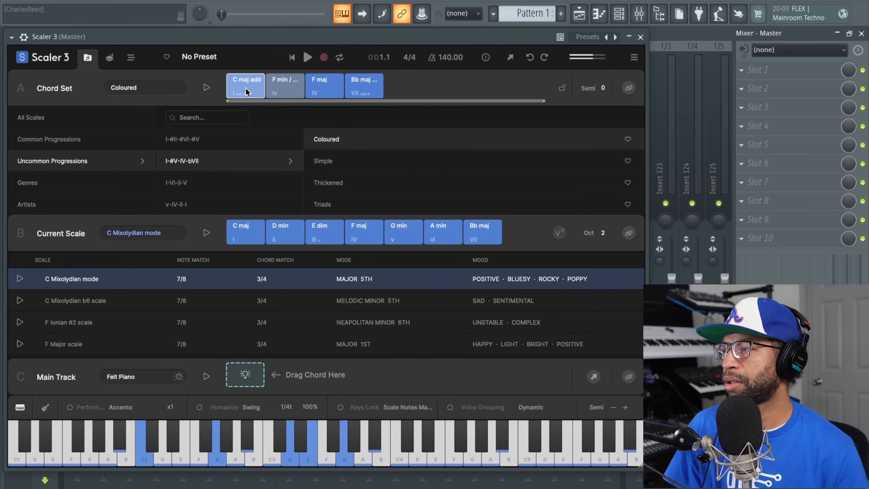
left_click(285, 85)
left_click(320, 84)
left_click(356, 86)
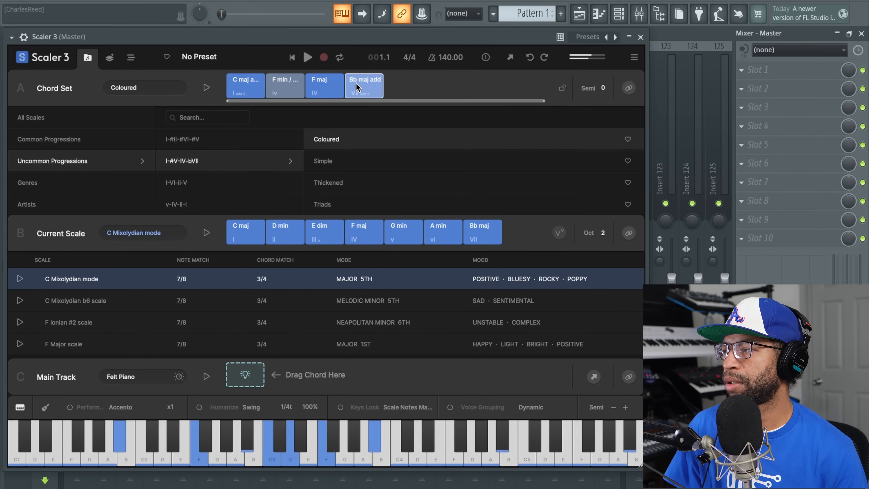
Step: Look through the Genres chord sets and load Hip Hop 13 from the Hip Hop genre
left_click(46, 187)
scroll(190, 160, "down", 3)
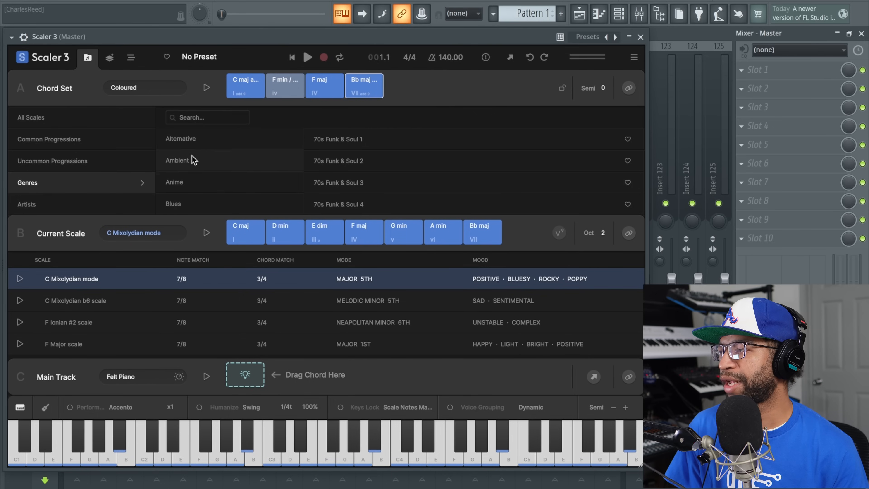
scroll(192, 158, "down", 3)
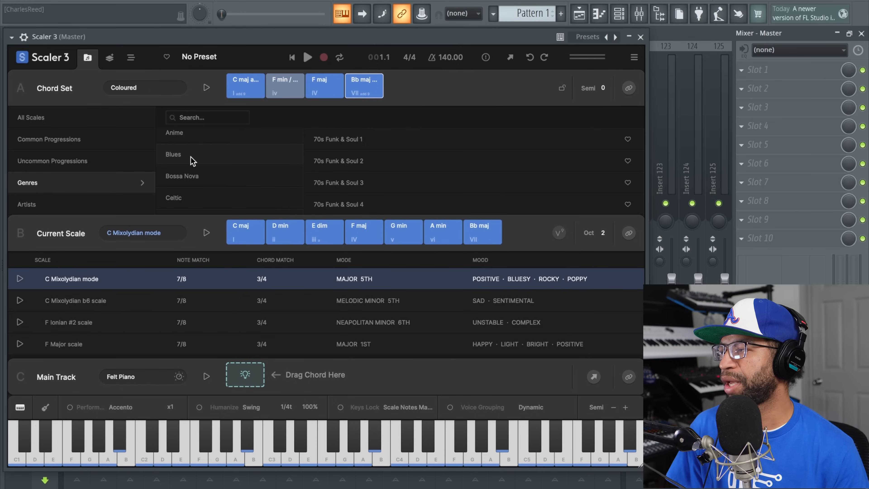
scroll(192, 163, "down", 4)
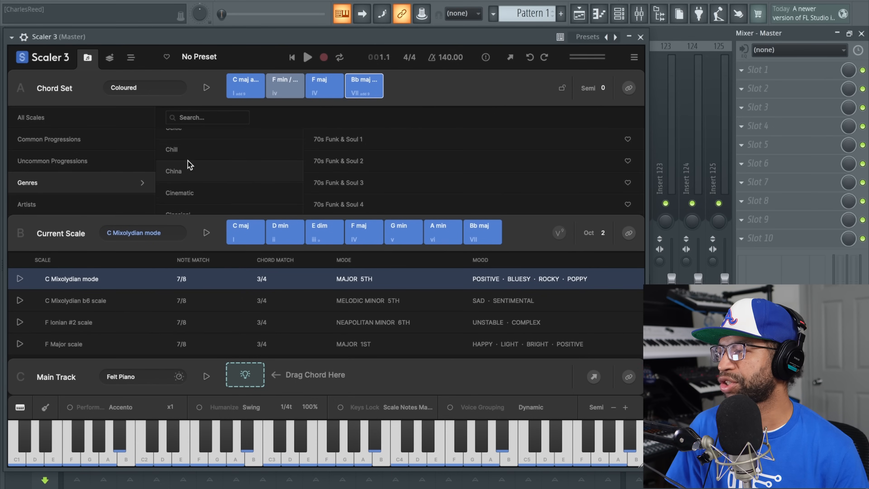
scroll(190, 166, "down", 5)
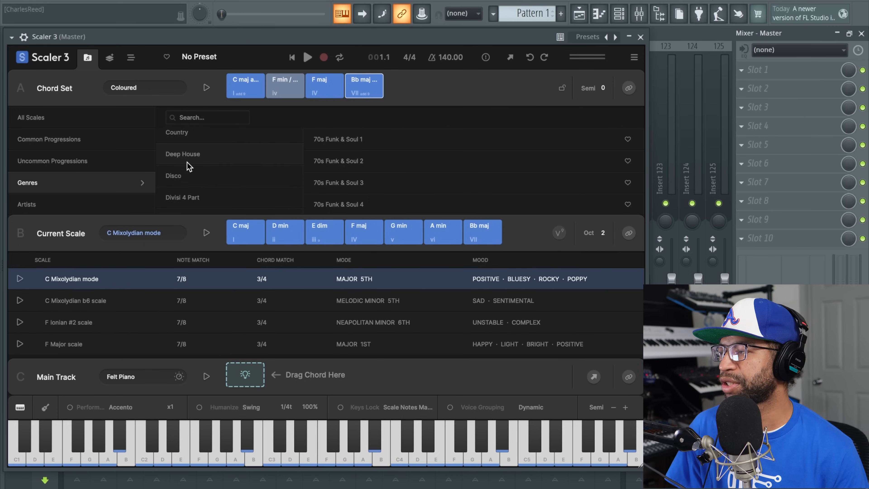
scroll(188, 164, "down", 4)
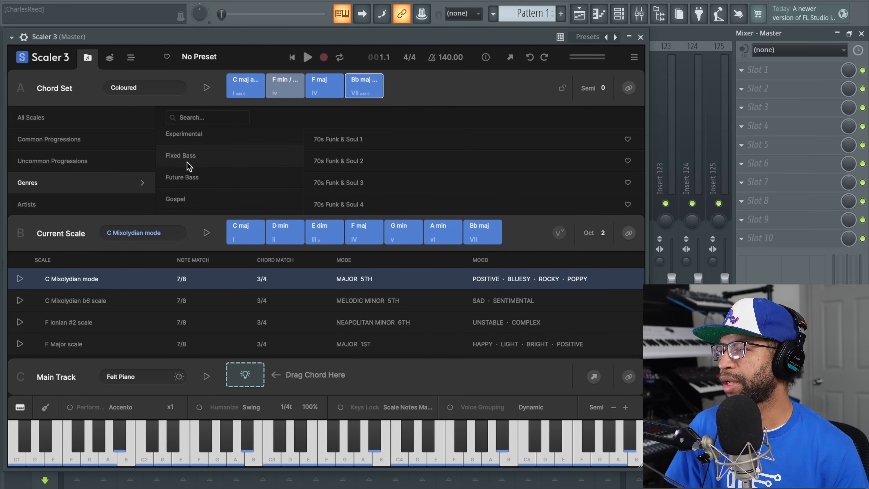
left_click(188, 184)
scroll(332, 169, "down", 5)
scroll(334, 173, "down", 5)
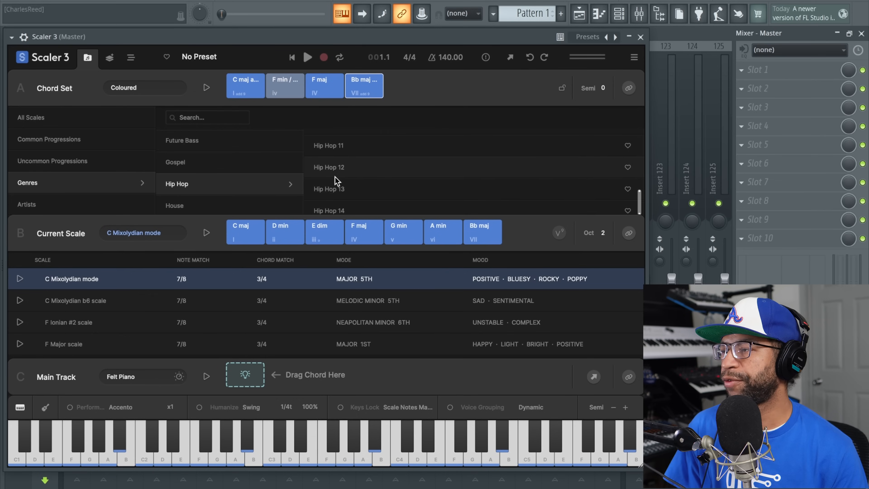
left_click(337, 190)
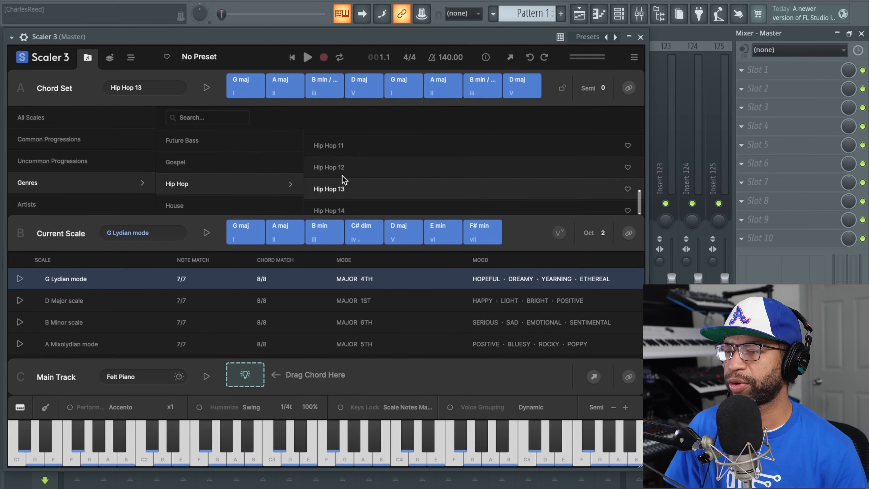
Step: Audition all eight chords of the Hip Hop 13 set in order, from G maj to the final D maj
left_click(245, 86)
left_click(274, 85)
left_click(316, 82)
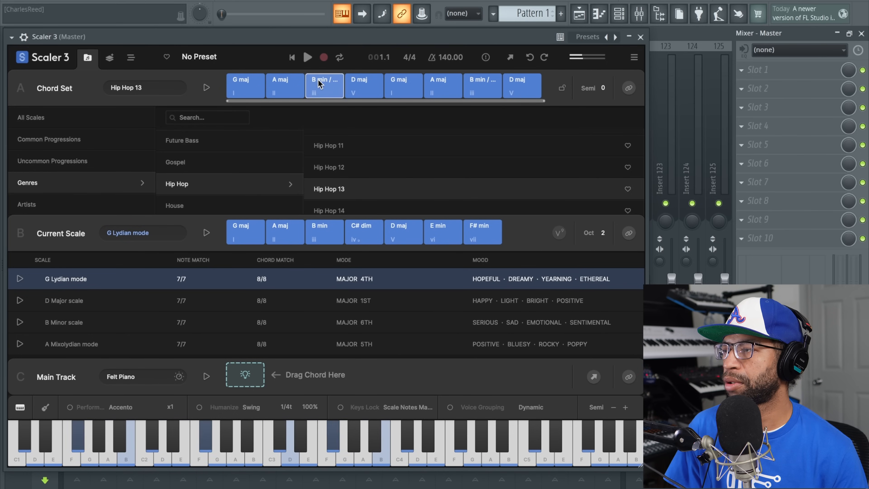
left_click(362, 83)
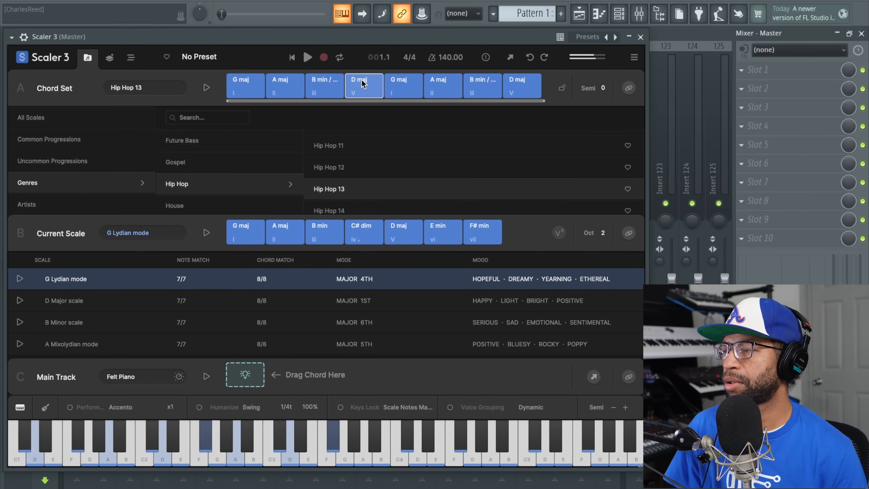
left_click(398, 82)
left_click(441, 83)
left_click(484, 82)
left_click(514, 83)
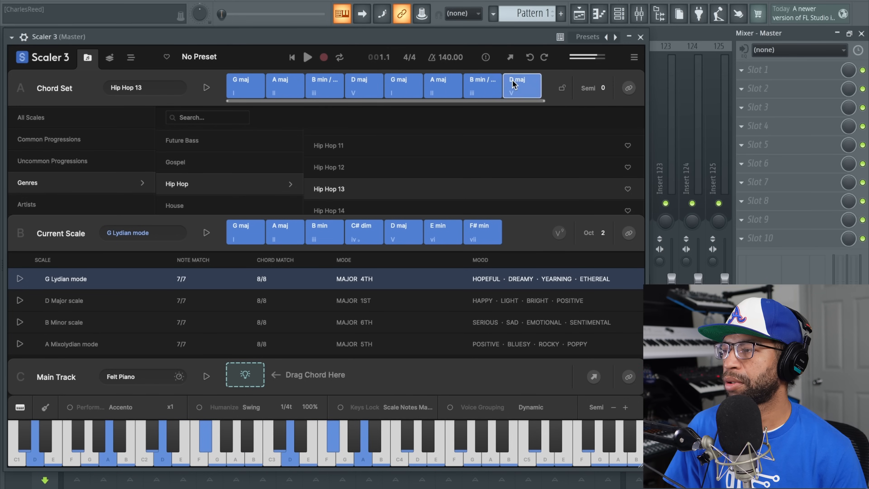
Step: Load the Hip Hop 14 chord set and audition its opening chords, starting with C maj and D maj
scroll(447, 157, "down", 1)
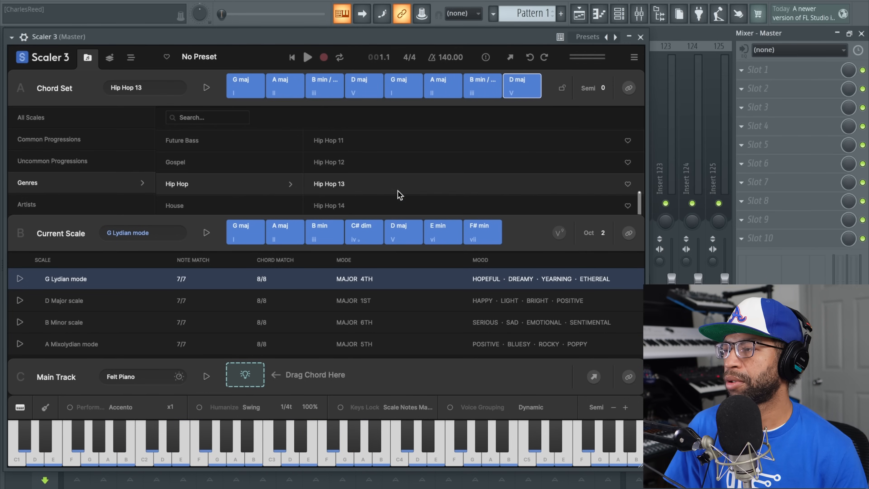
left_click(370, 207)
left_click(236, 84)
left_click(278, 84)
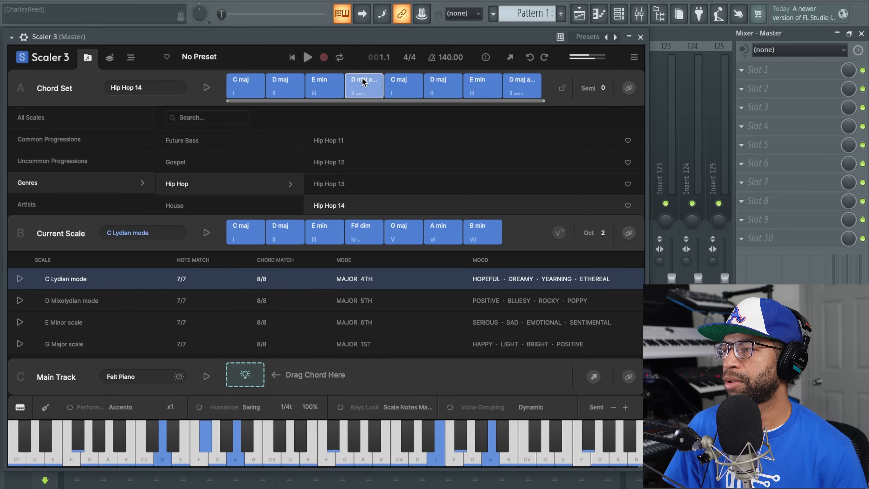
Step: Load the Hip Hop 11 chord set and audition its A min / C, Bb maj7, Bb maj7(sus2) and D min chords
left_click(357, 147)
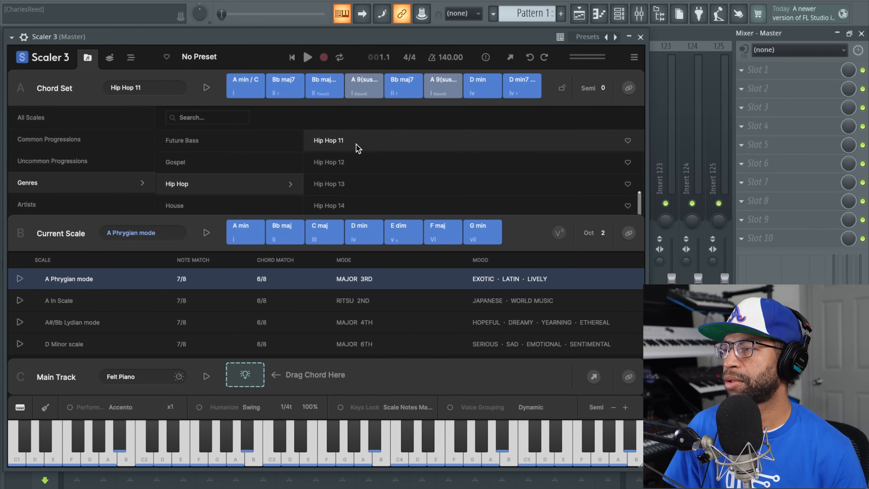
left_click(251, 90)
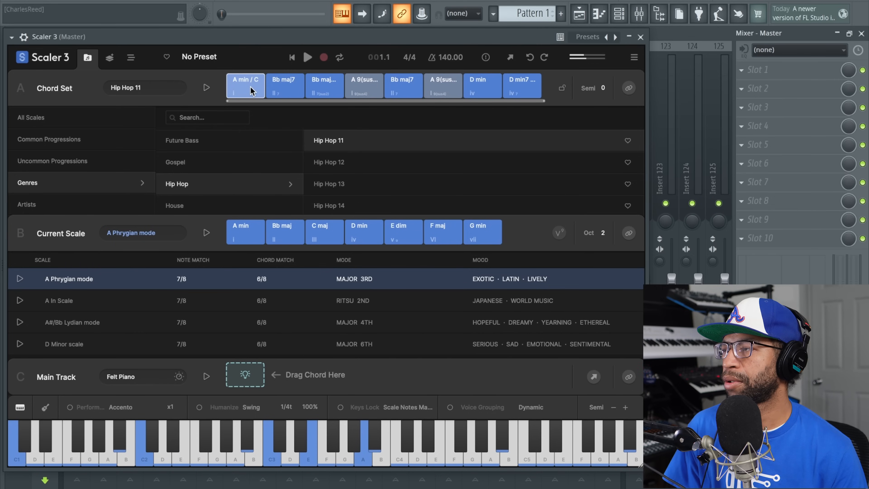
left_click(280, 90)
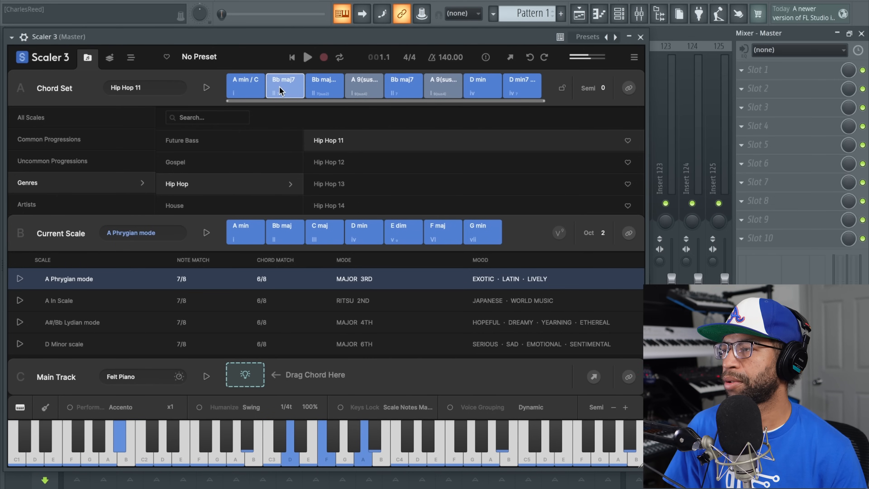
left_click(325, 90)
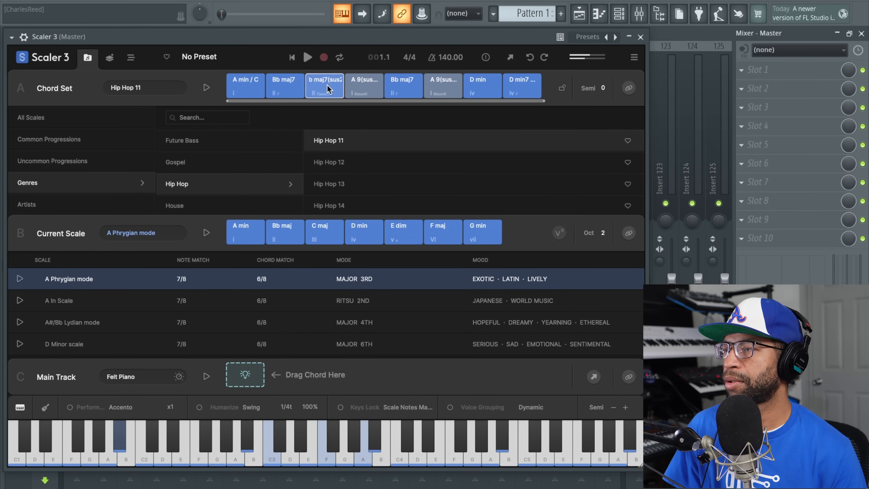
left_click(480, 86)
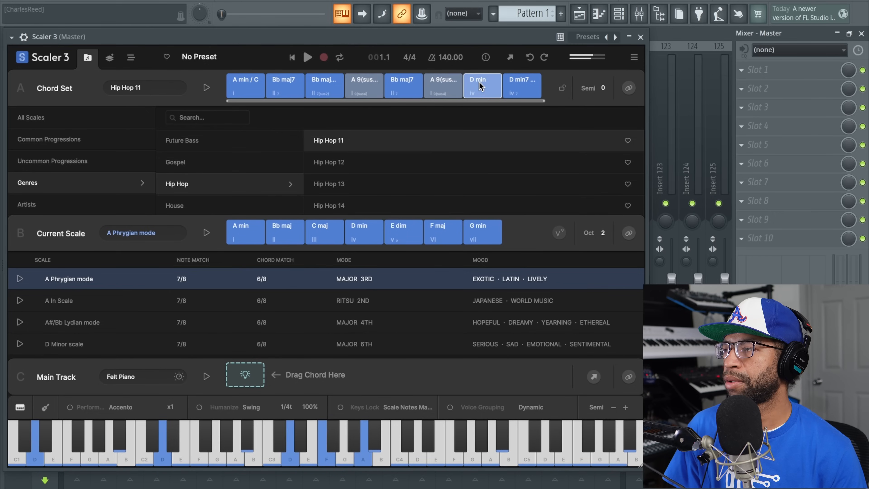
Step: Replay Hip Hop 11's first three chords and D min, and audition both of its A 9(sus4) chords
left_click(244, 89)
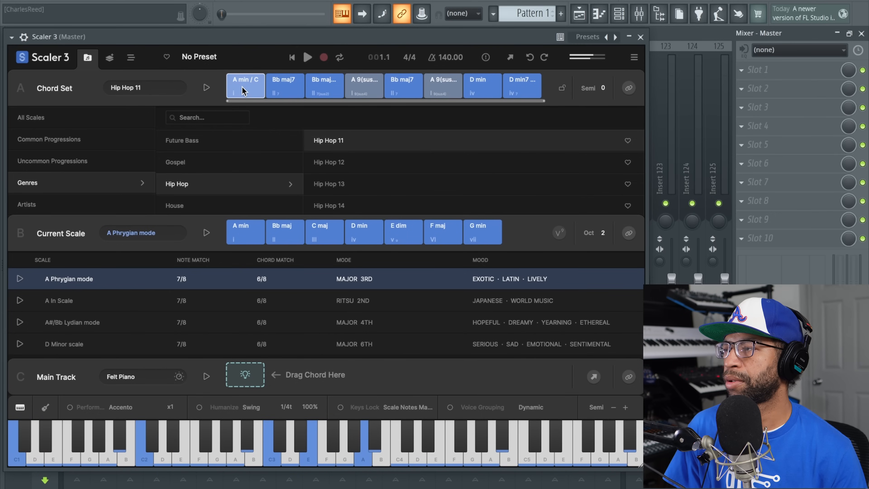
left_click(294, 88)
left_click(322, 86)
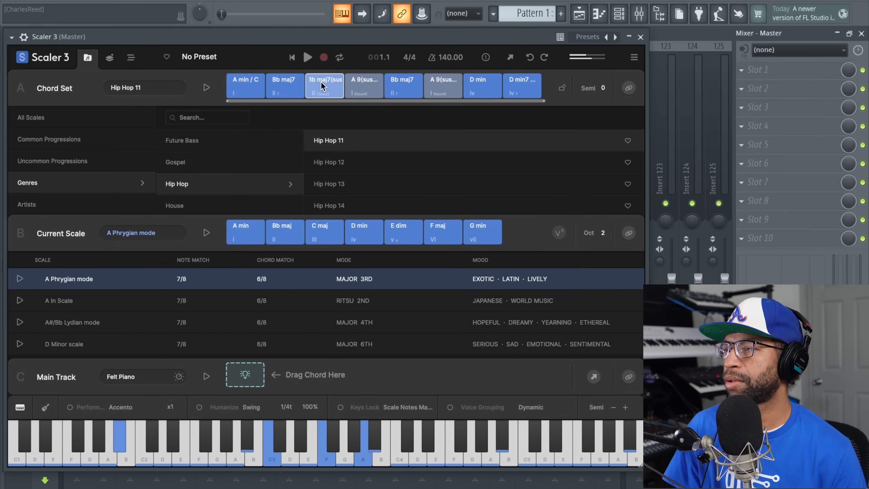
left_click(491, 87)
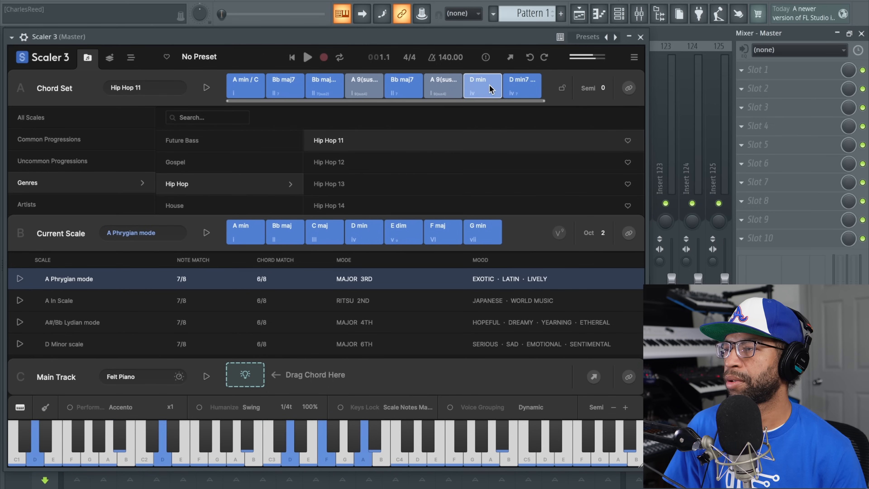
left_click(440, 86)
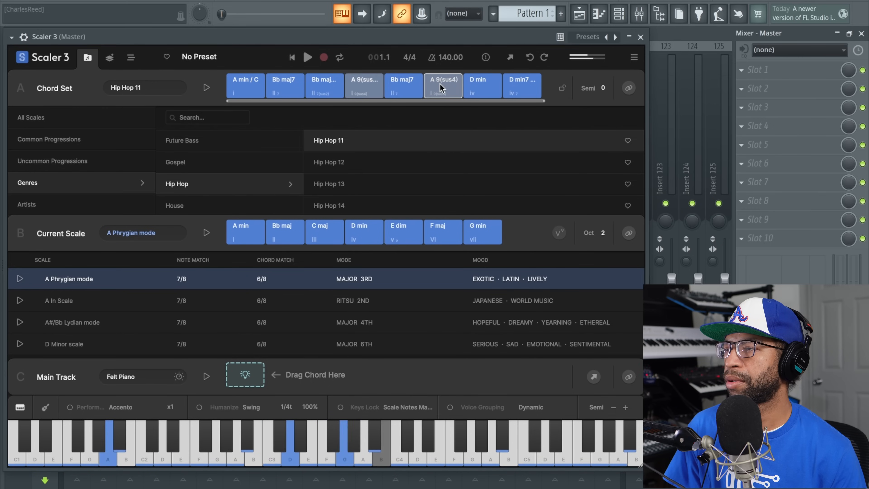
left_click(364, 85)
Step: Try to add the Hip Hop 11 set's A min / C chord to the main track
left_click(246, 92)
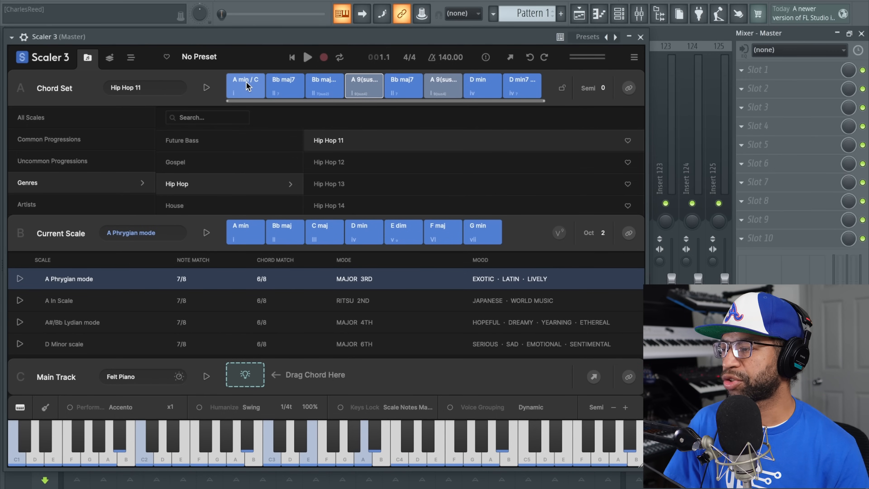
left_click_drag(246, 86, 245, 374)
left_click(245, 383)
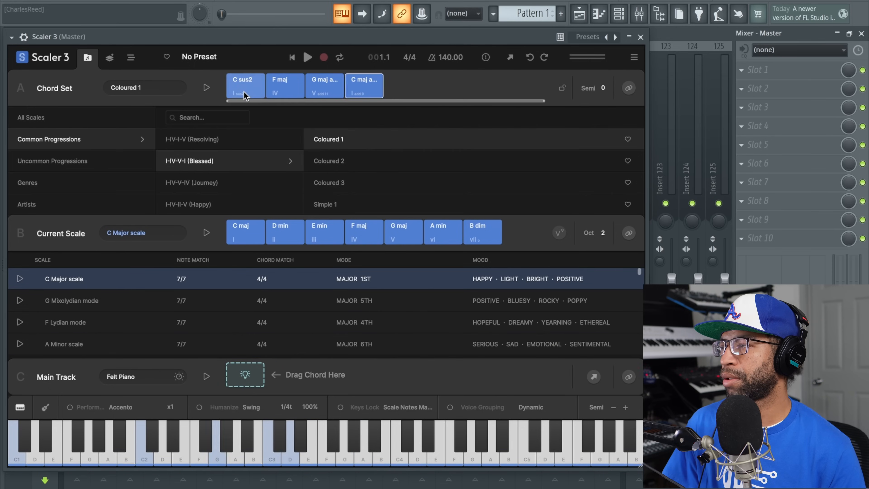
Step: Audition the four chords of the Coloured 1 version of I-IV-V-I (Blessed) in order, playing the sequence twice
left_click(245, 95)
left_click(278, 88)
left_click(321, 86)
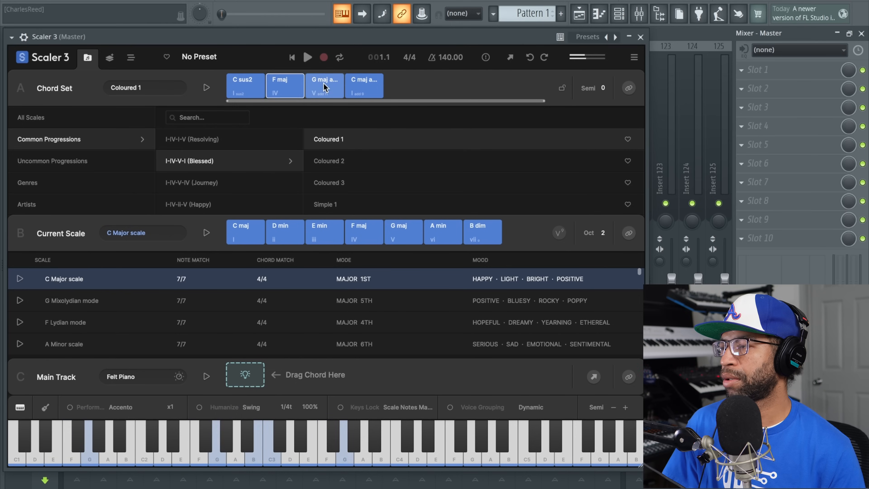
left_click(352, 85)
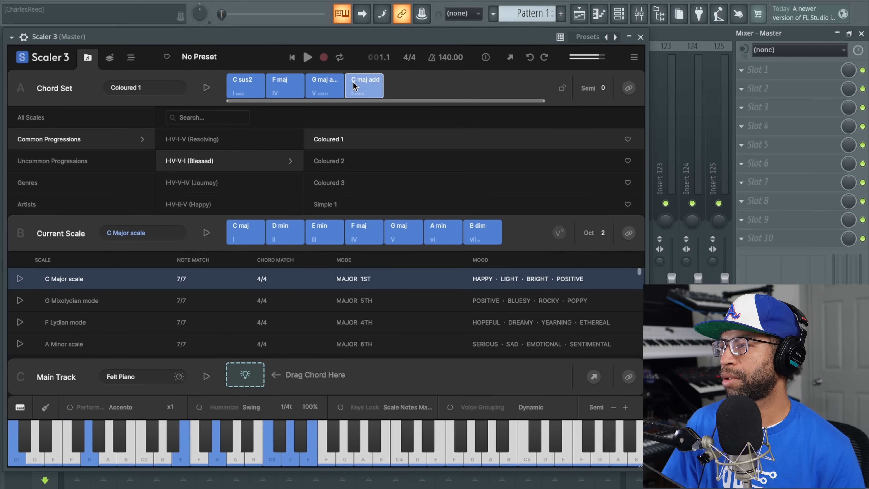
left_click(237, 88)
left_click(242, 85)
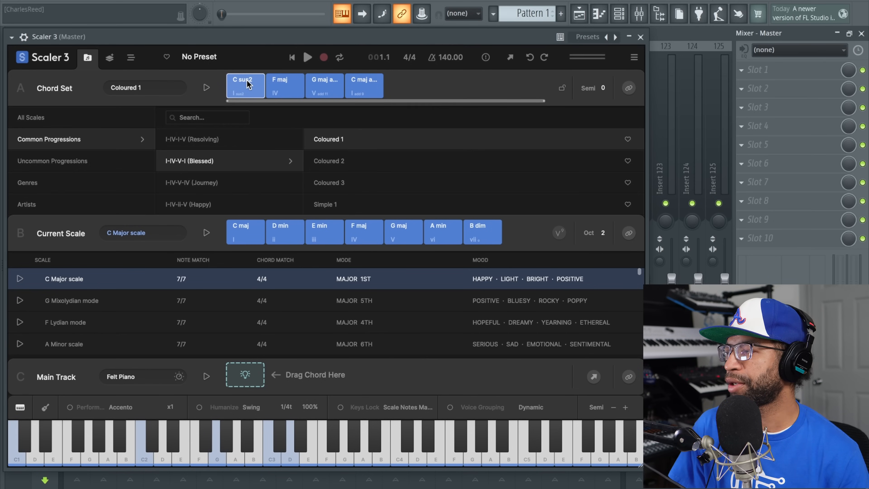
left_click(249, 85)
left_click(273, 85)
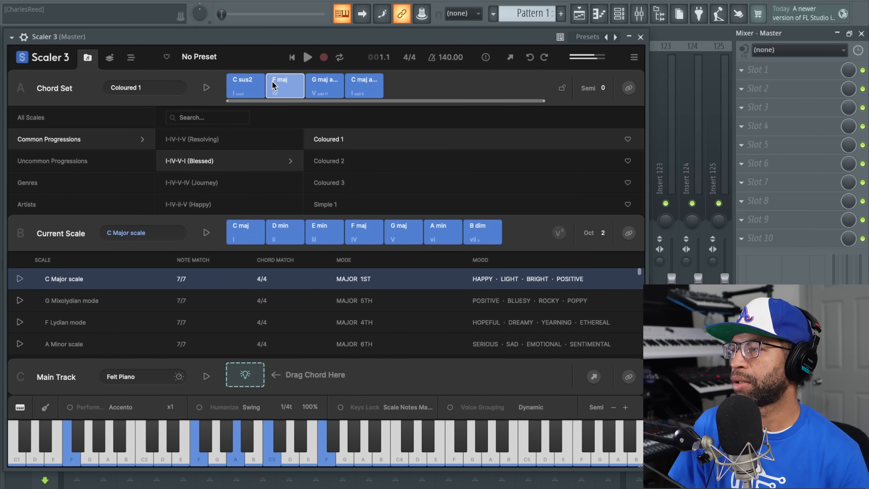
left_click(329, 91)
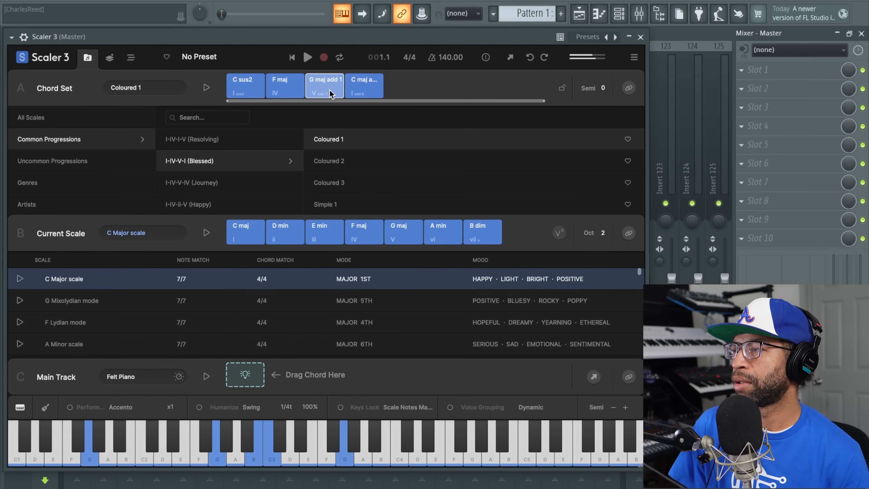
left_click(355, 89)
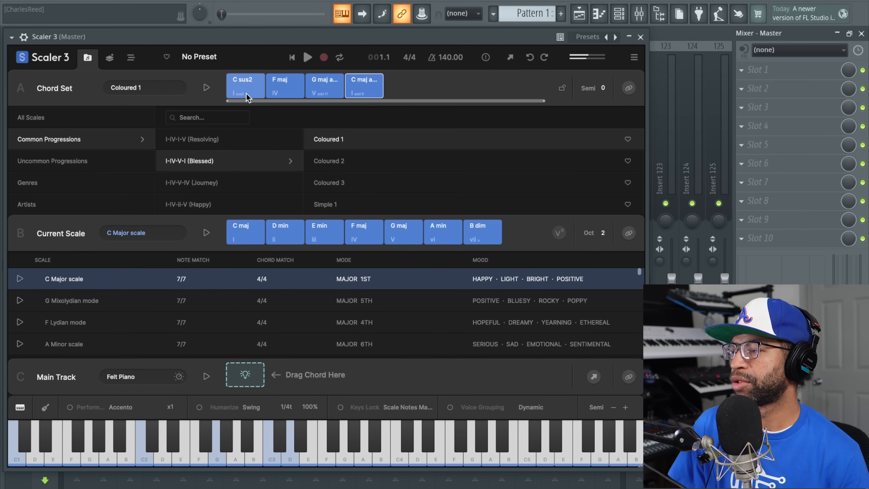
Step: Add C sus2, F maj, G maj add 11 and the final C major chord from Coloured 1 to the main track in order
left_click_drag(241, 87, 252, 375)
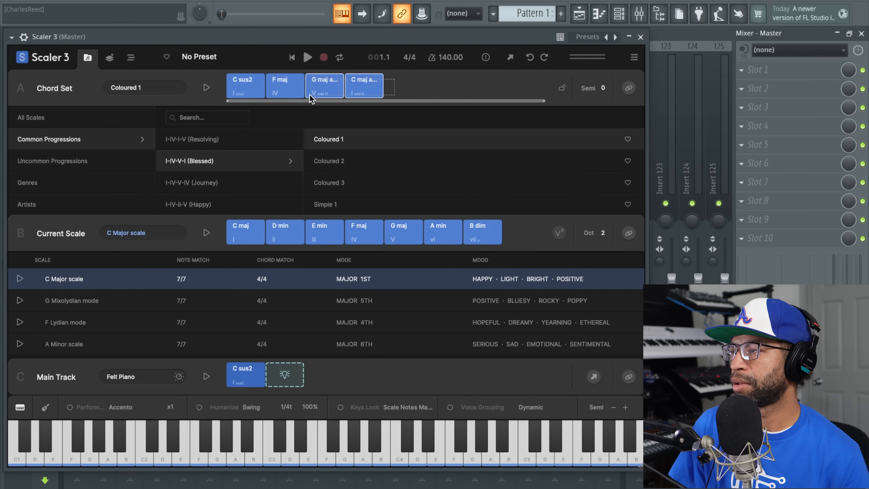
left_click_drag(287, 89, 290, 378)
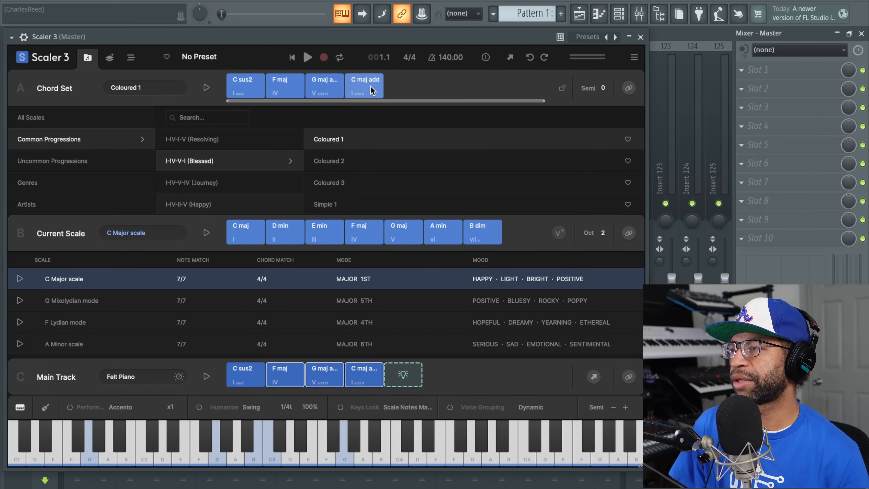
left_click_drag(247, 85, 279, 129)
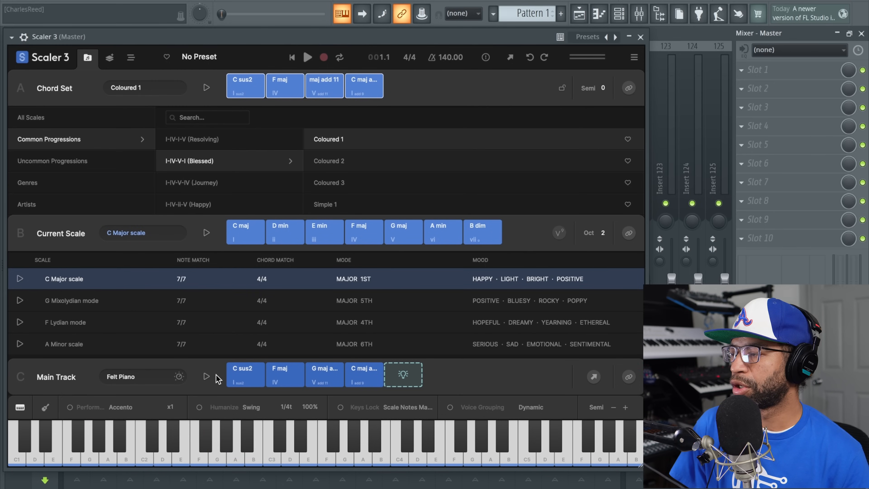
Step: Play the main track progression on its own and again with the Accento performance motion enabled
left_click(206, 376)
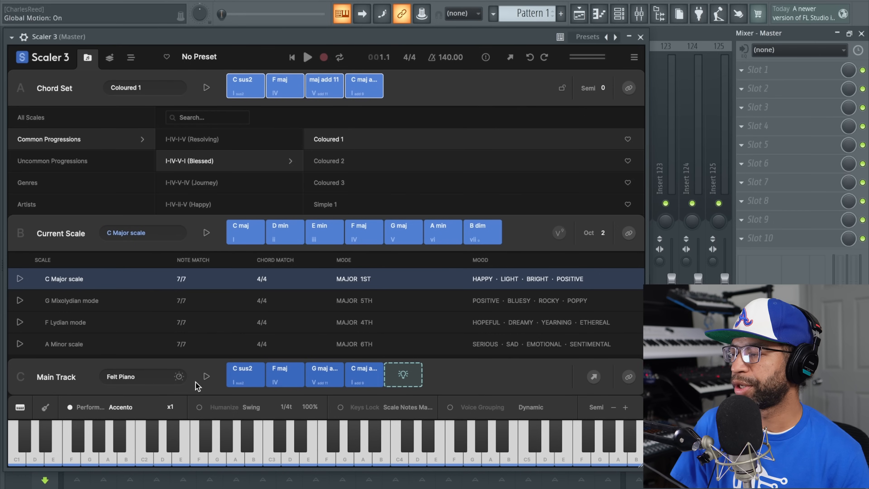
left_click(207, 377)
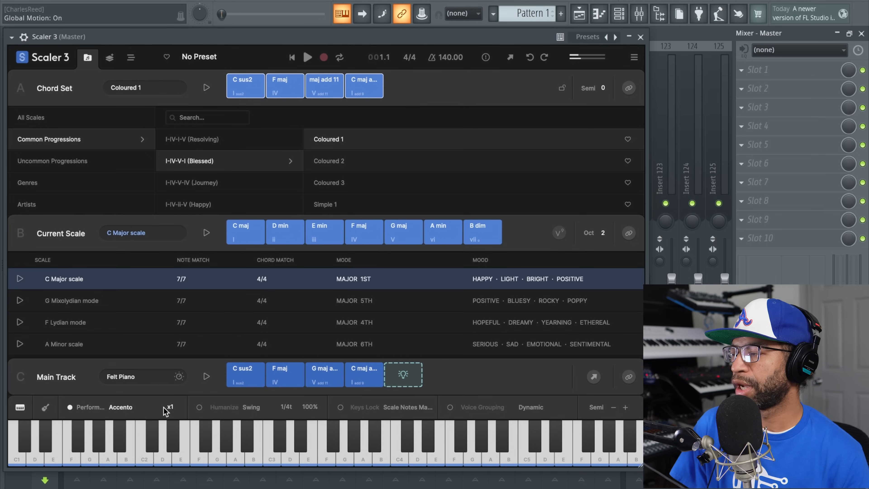
Step: Switch the motion from Accento to the Avant Garde 2 phrase and play the main track with it
left_click(136, 408)
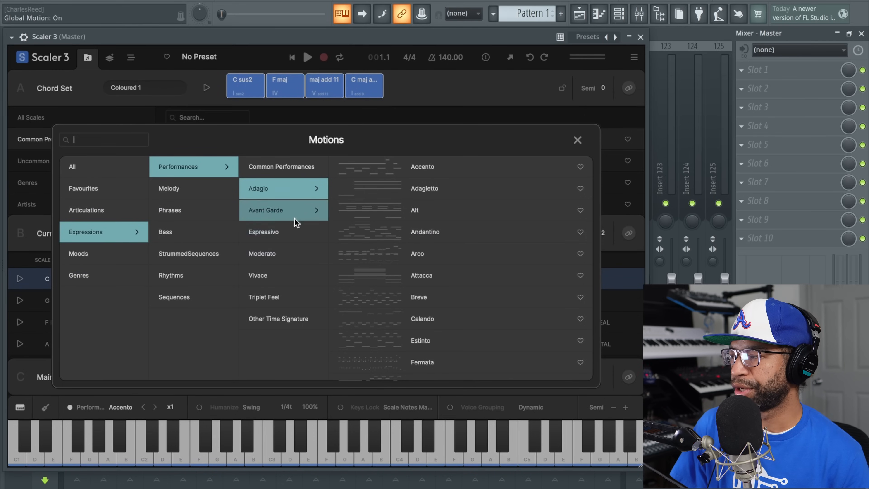
left_click(177, 210)
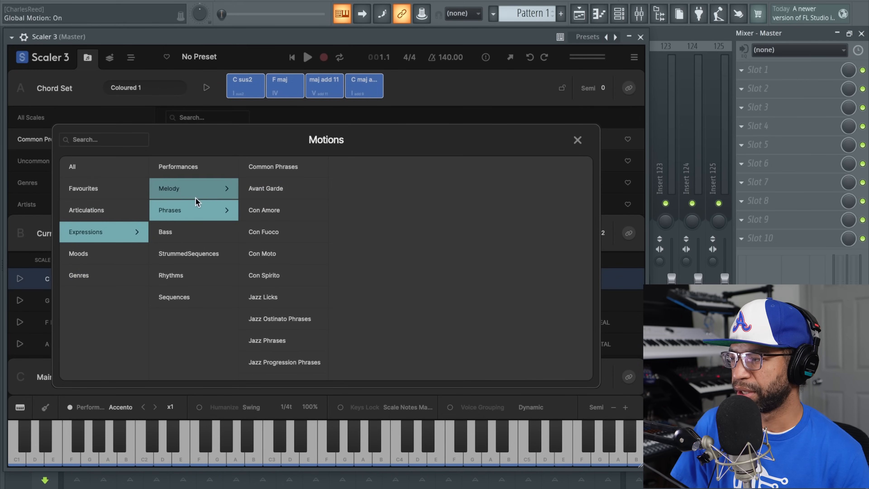
left_click(259, 194)
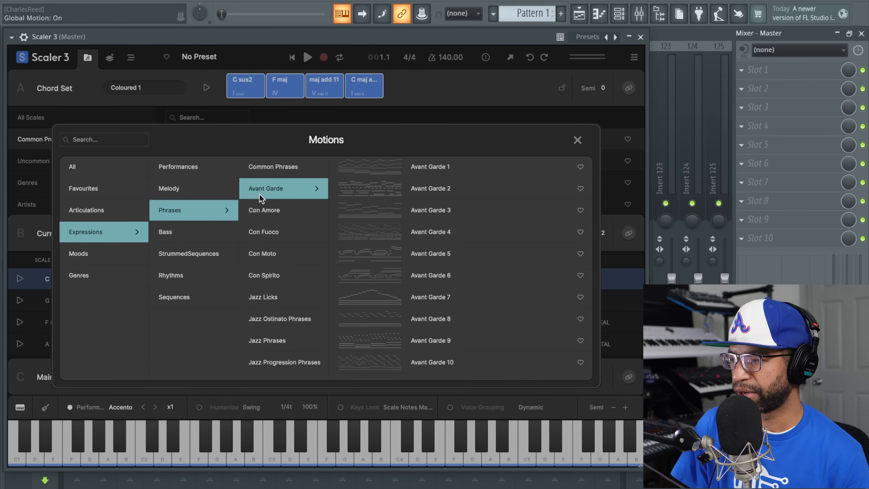
left_click(435, 188)
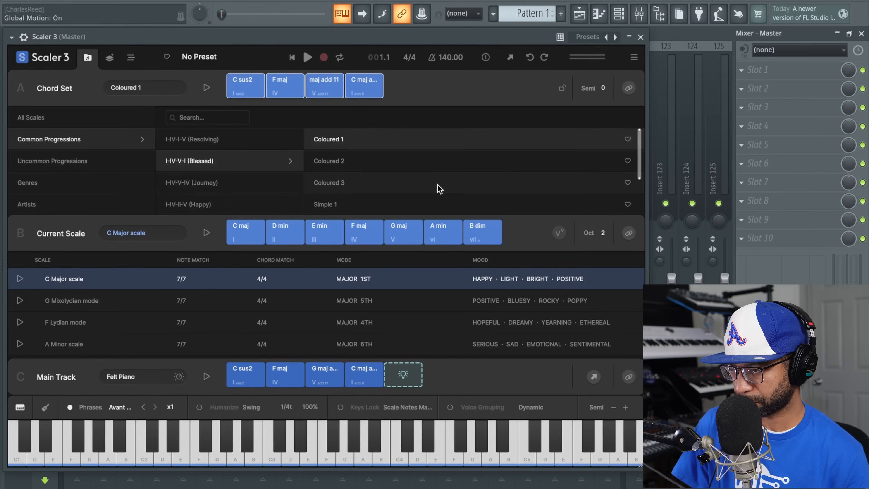
left_click(208, 377)
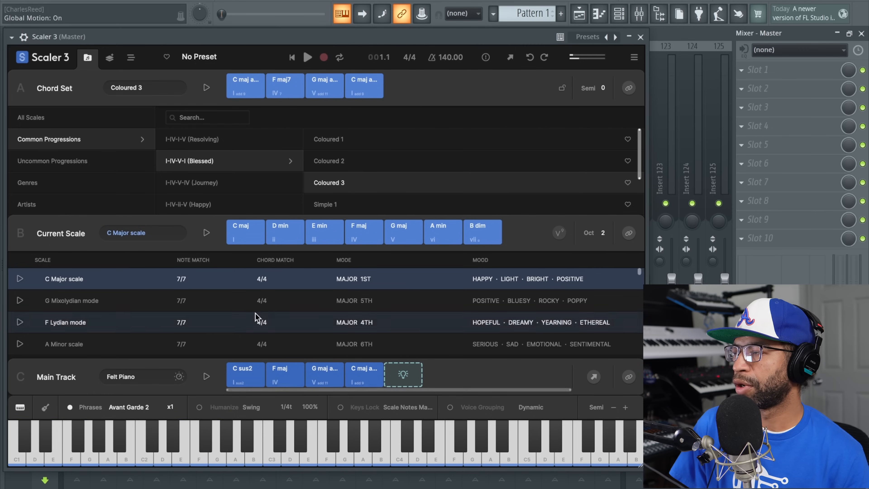
Step: In the arrangement, browse the melody motions for a new track, preview Color A 1 and Color A 2, and add Color A 2
left_click(131, 58)
left_click(130, 132)
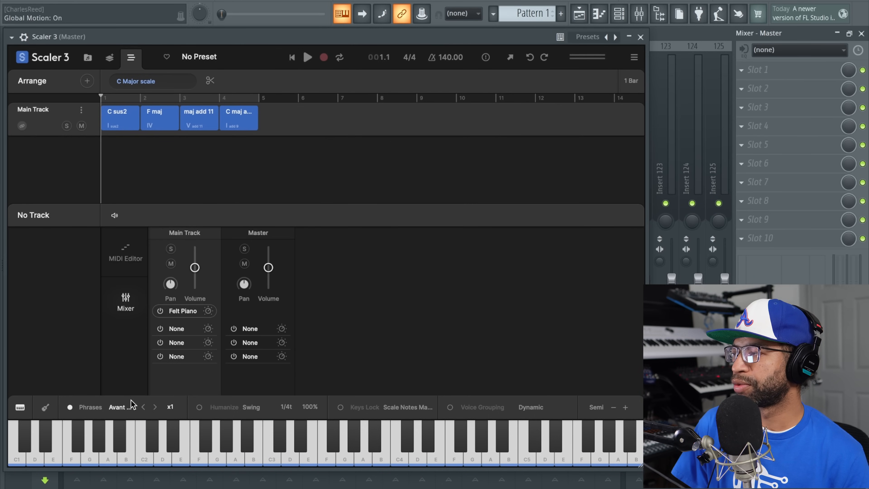
left_click(87, 82)
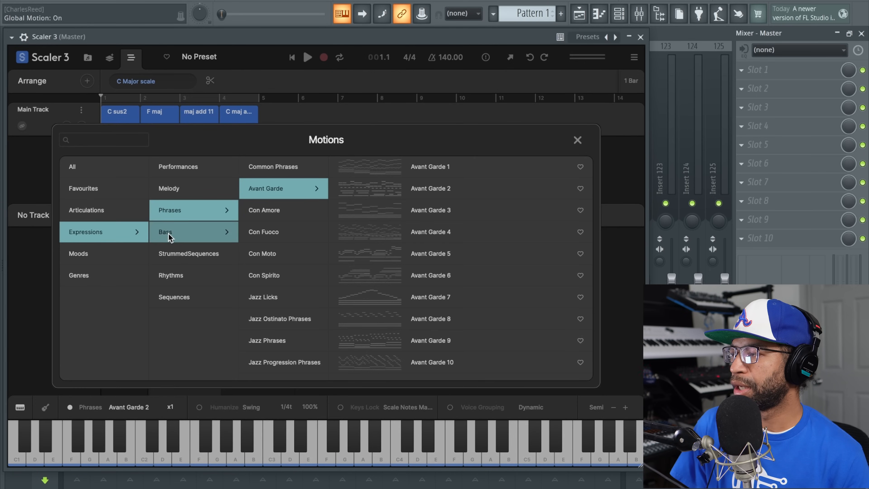
left_click(177, 193)
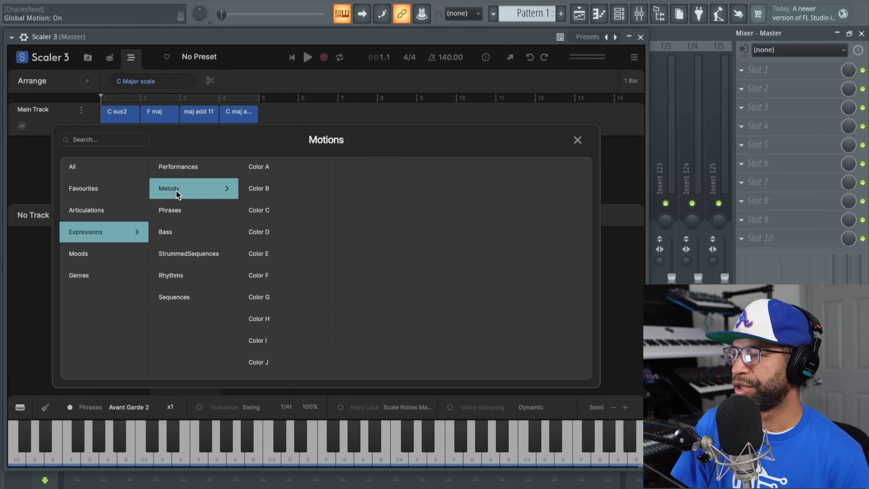
left_click(278, 210)
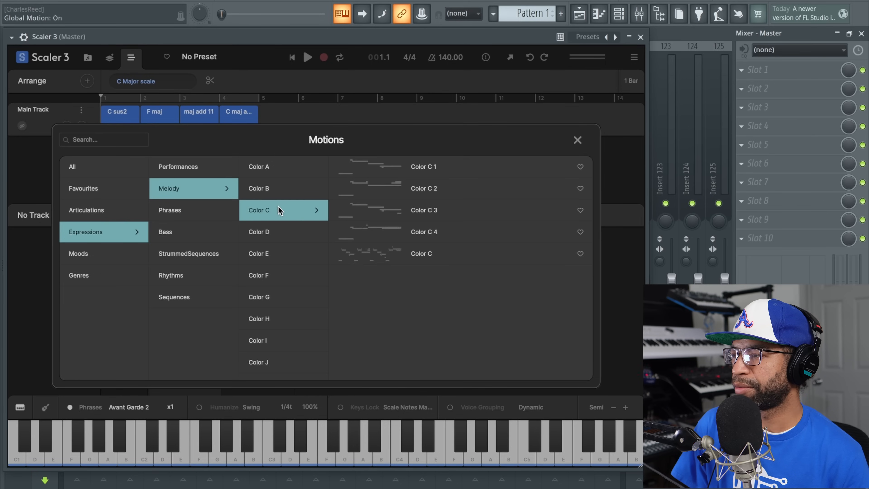
left_click(274, 187)
left_click(270, 171)
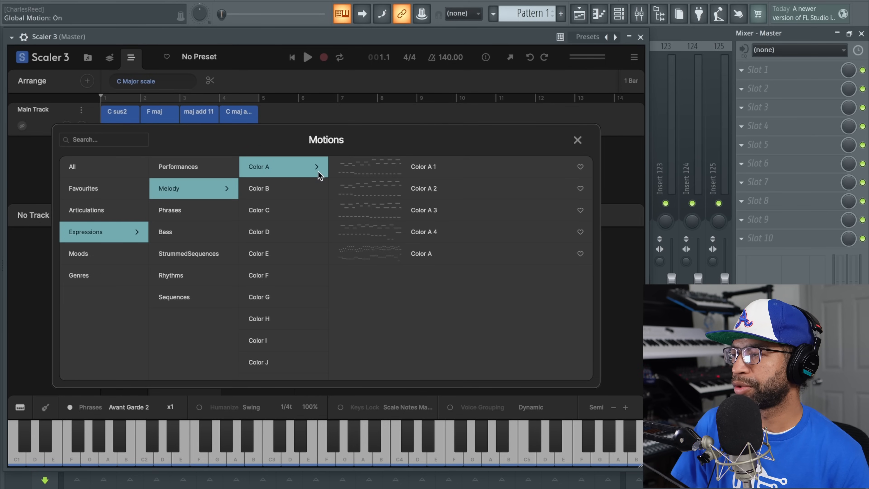
left_click(355, 170)
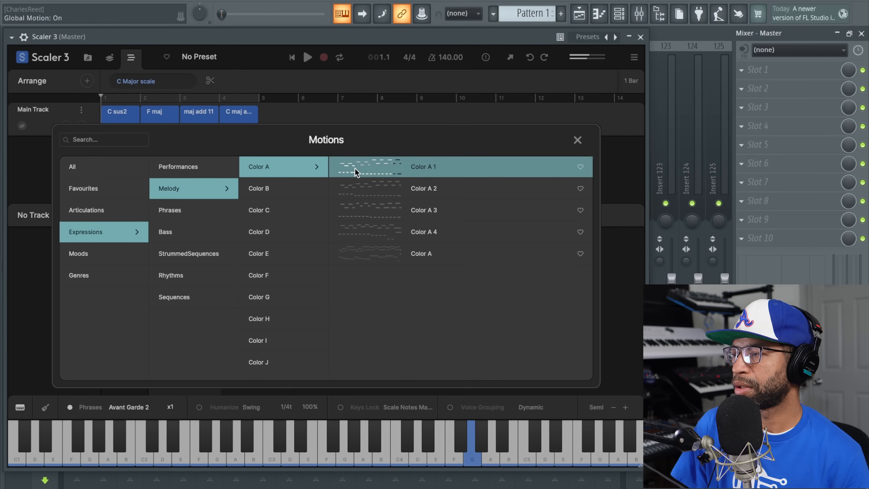
left_click(344, 192)
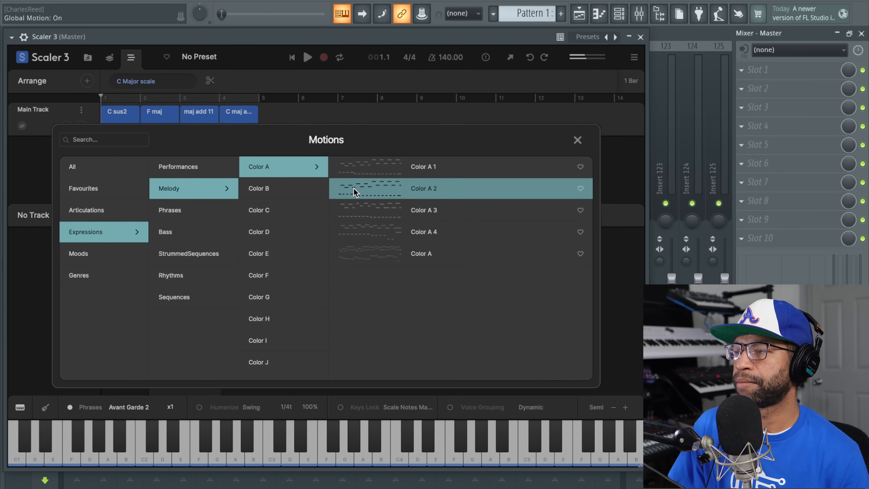
double_click(425, 191)
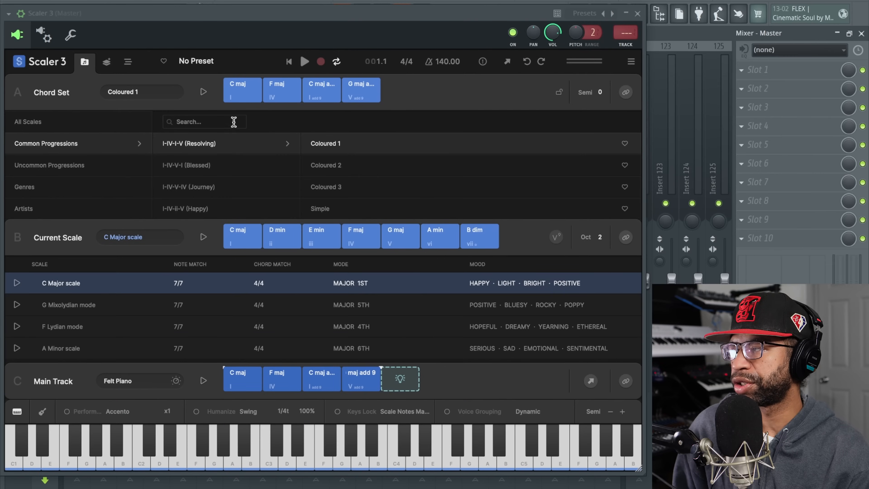
Step: Audition the four chords of the Coloured 1 version of I-IV-I-V (Resolving) in order
left_click(226, 97)
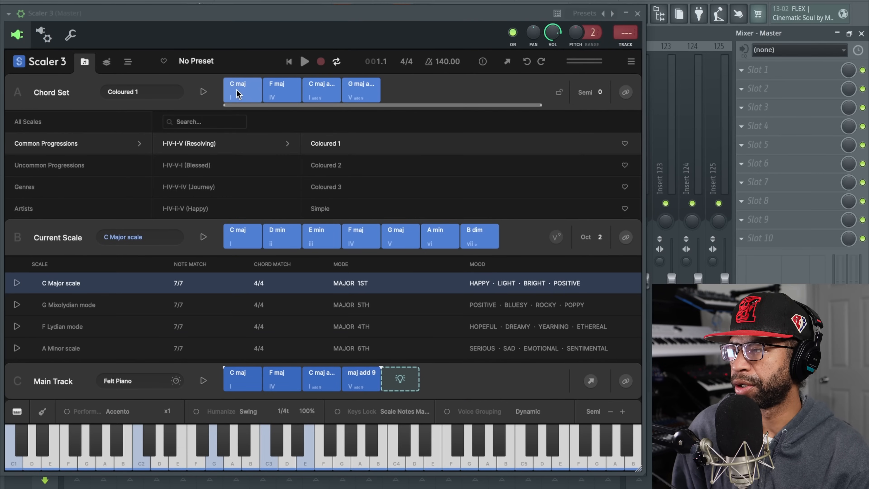
left_click(266, 90)
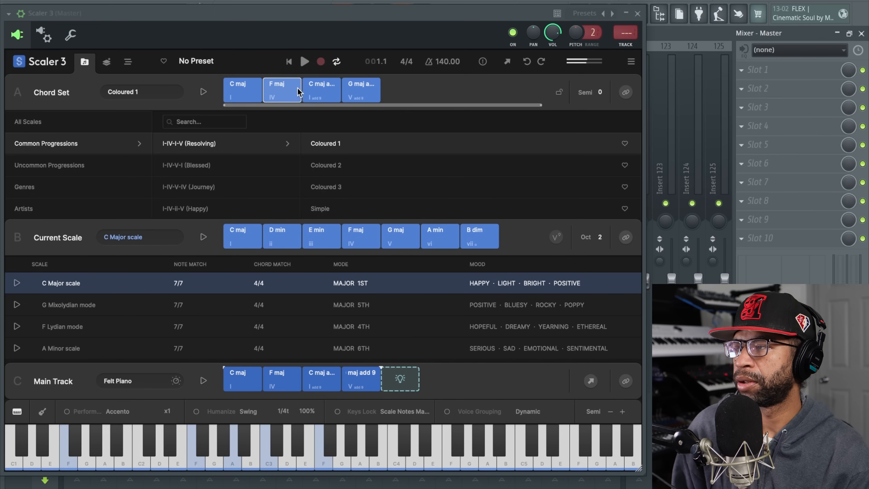
left_click(313, 90)
left_click(361, 88)
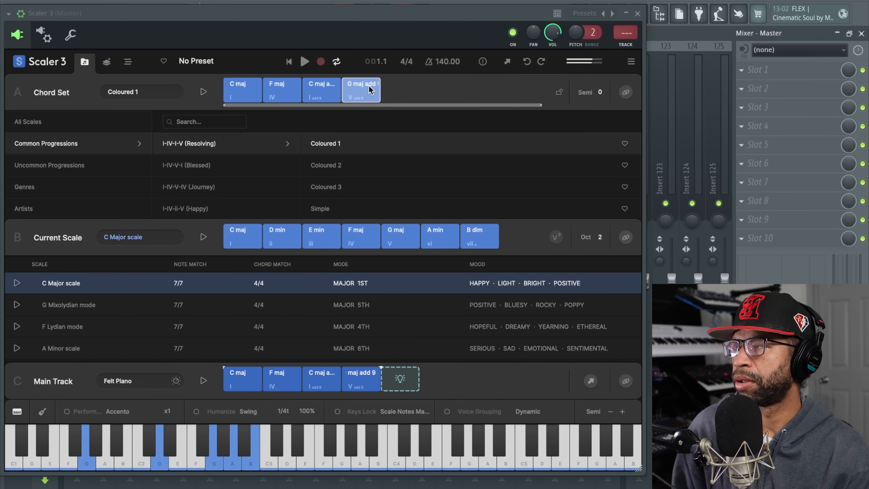
Step: Open the motion library for a new arrangement track and look through the Articulations, Expressions, Moods and Genres categories
left_click(128, 62)
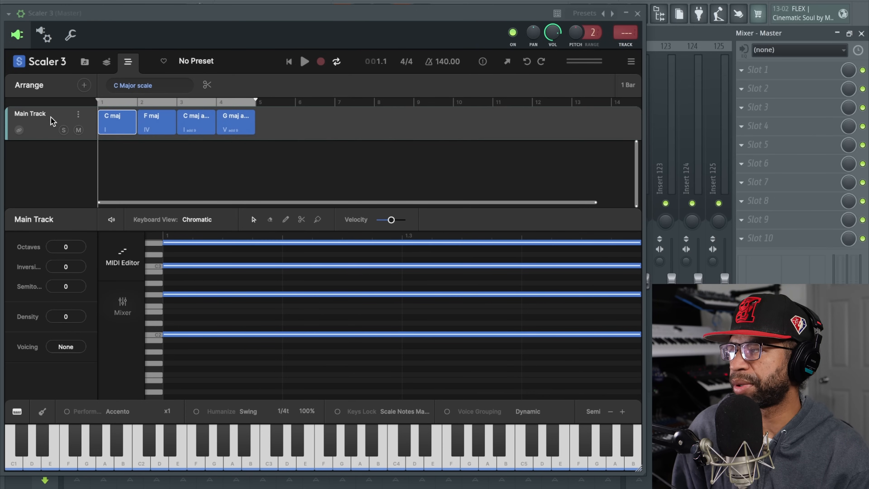
left_click(84, 86)
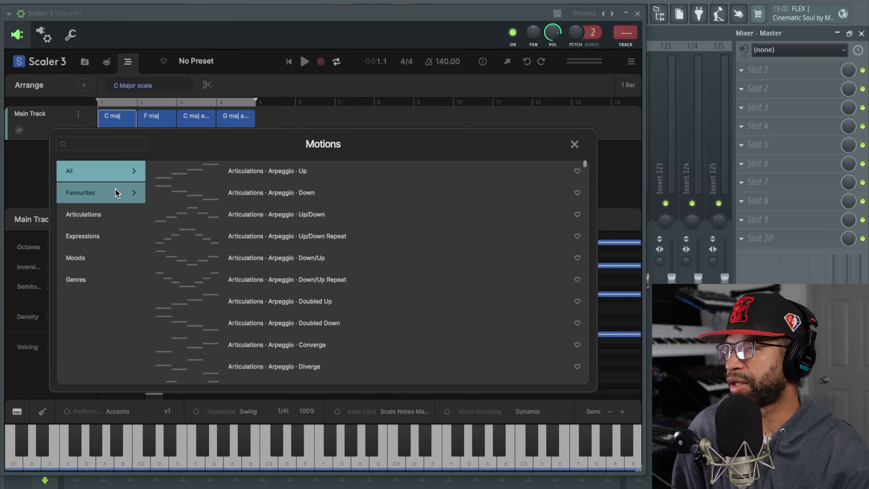
left_click(97, 215)
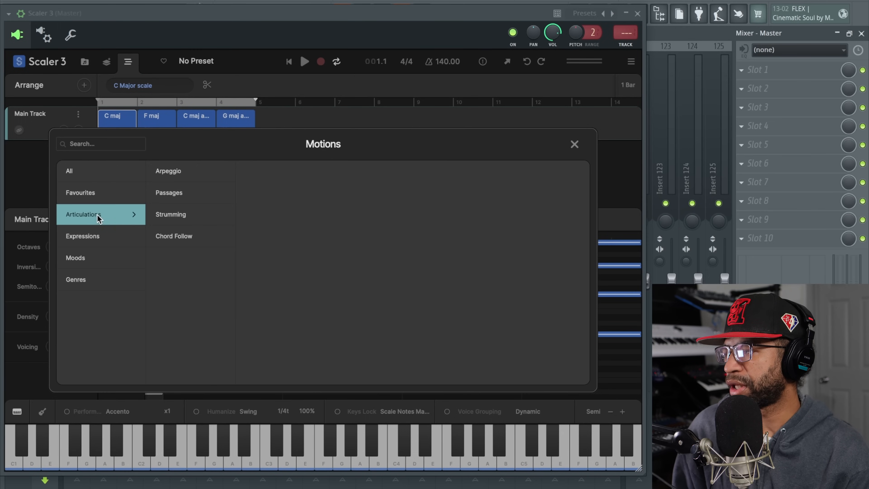
left_click(105, 238)
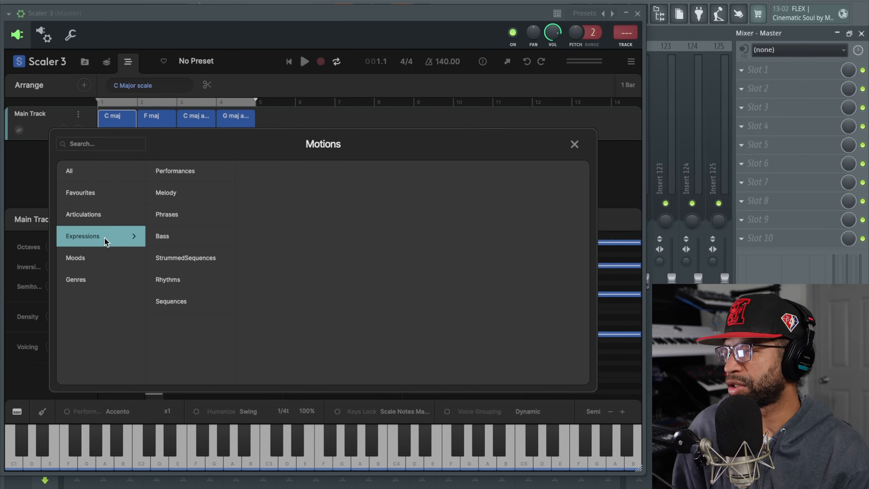
left_click(103, 258)
left_click(106, 280)
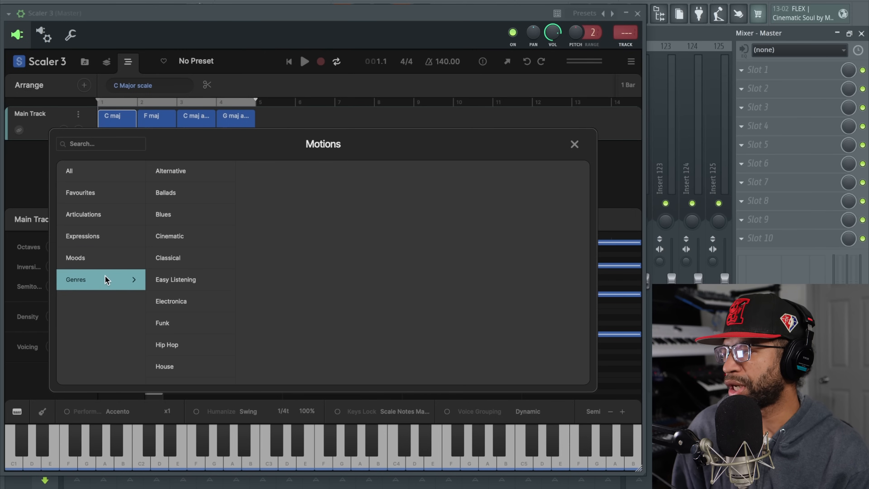
Step: Add the Up/Down arpeggio articulation as a new track and play it back together with the main track
left_click(100, 218)
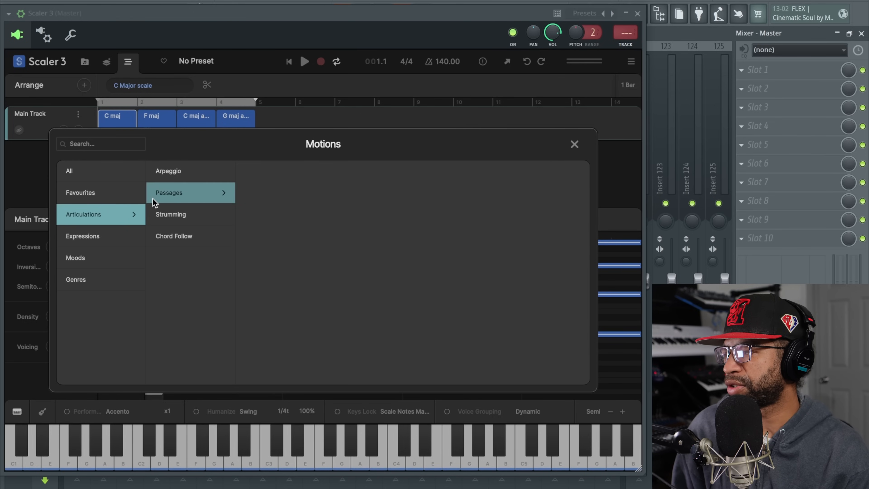
left_click(171, 178)
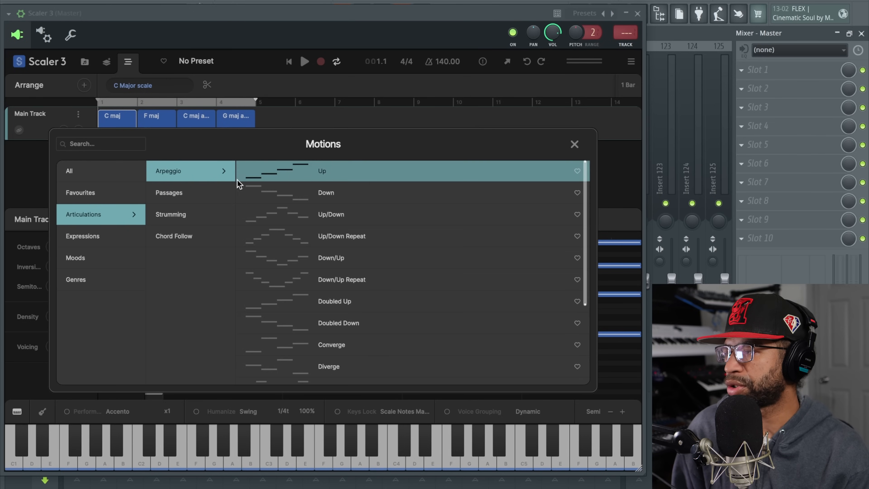
left_click(341, 215)
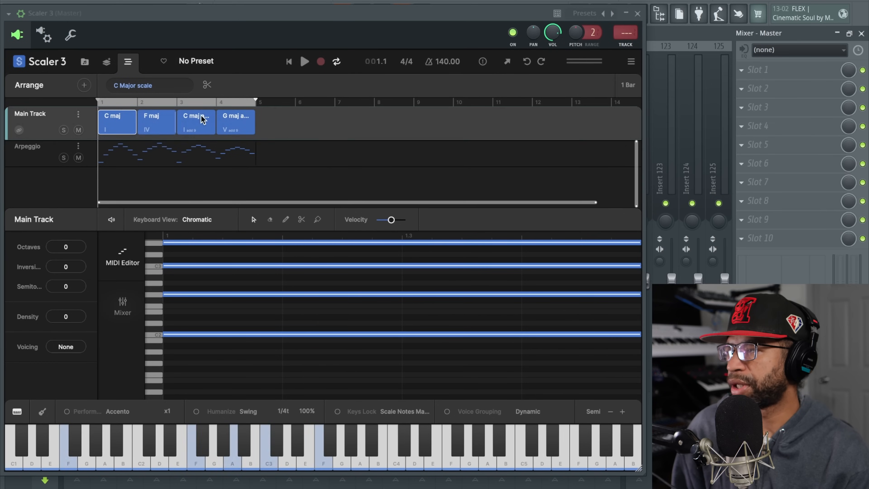
left_click(303, 62)
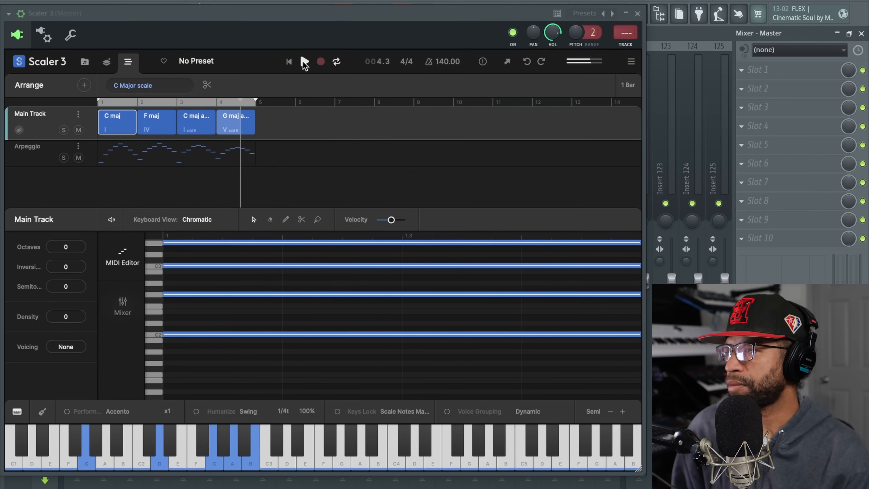
left_click(303, 63)
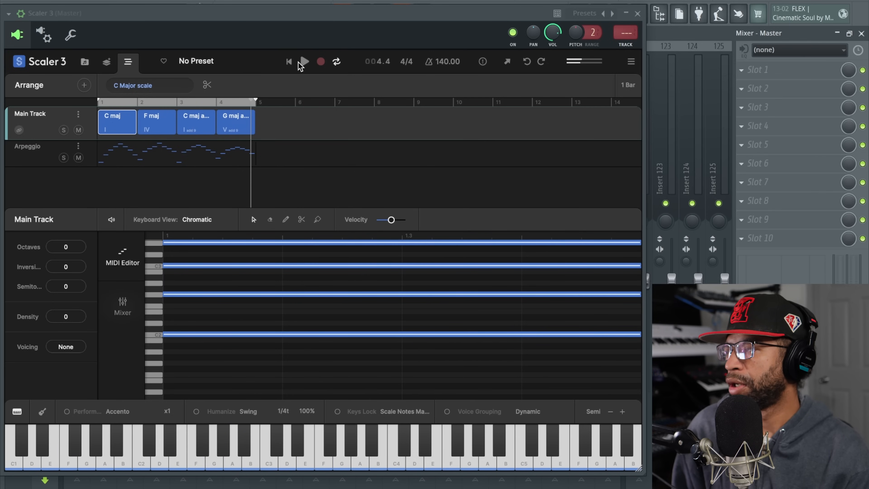
Step: Set the Up/Down arpeggio track's timing to 1/8t and play the arrangement briefly
left_click(51, 153)
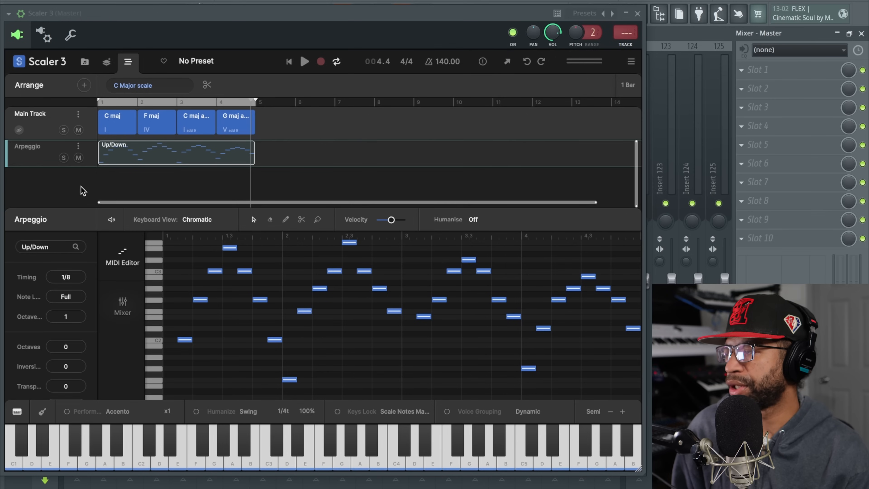
left_click(66, 278)
left_click(68, 271)
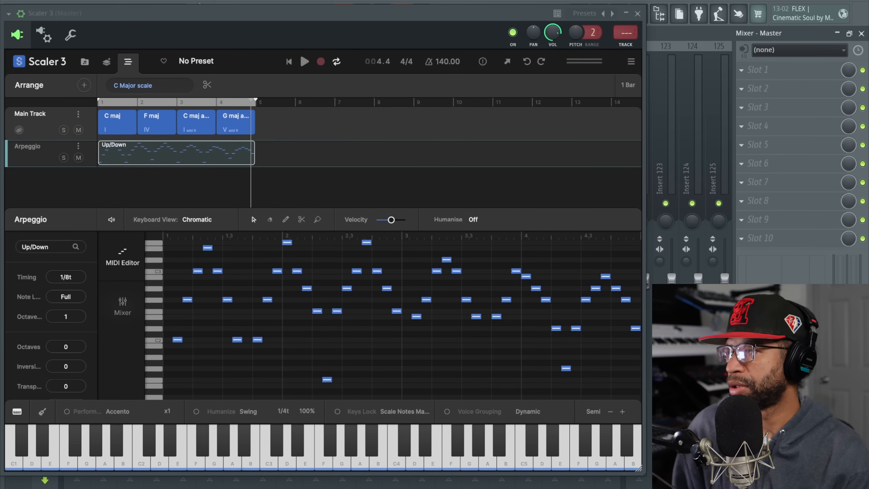
key("space")
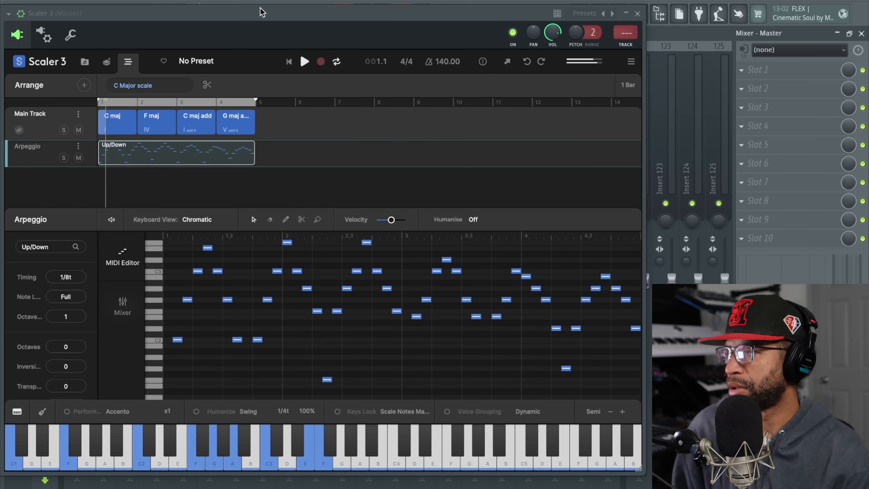
key("space")
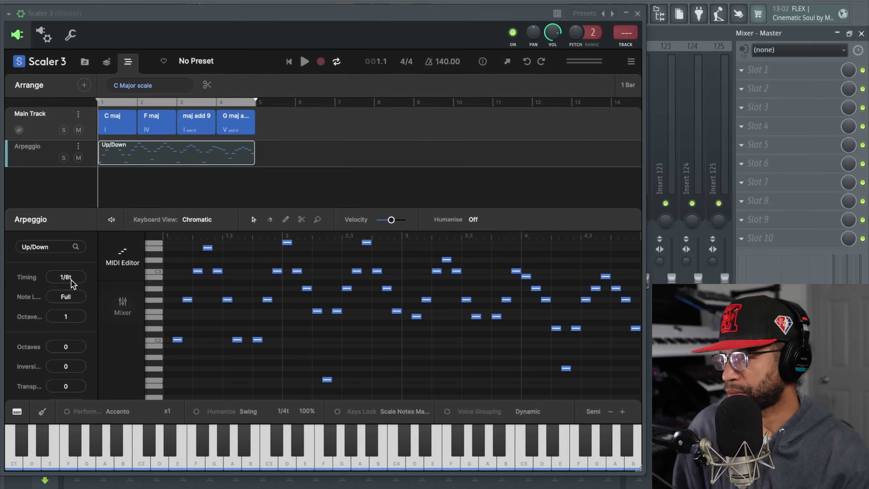
Step: Set the Up/Down arpeggio track's timing to 1/4 and play the arrangement
left_click(71, 280)
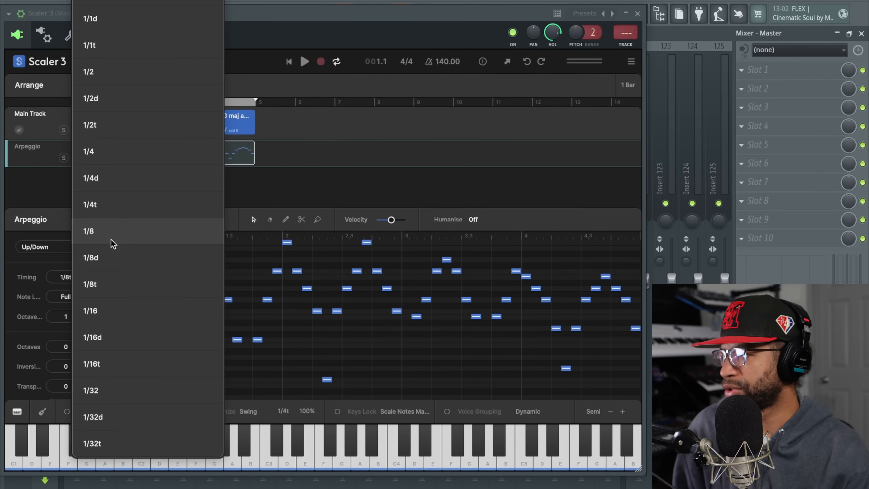
left_click(119, 160)
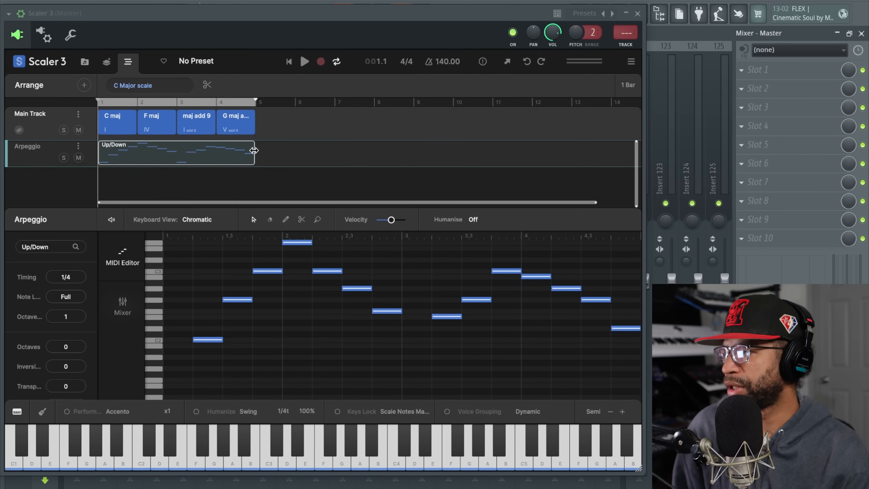
left_click(303, 63)
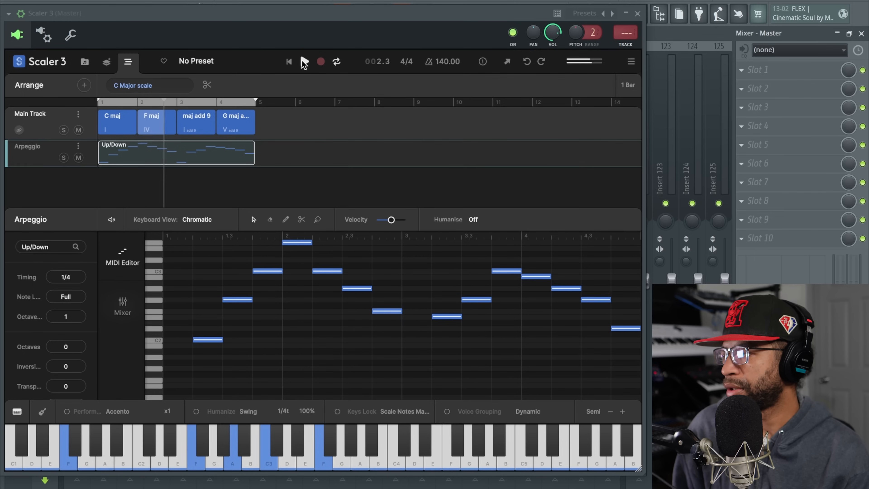
Step: Set the octave value under the arpeggio's note length to 2 and play the arrangement
left_click(304, 63)
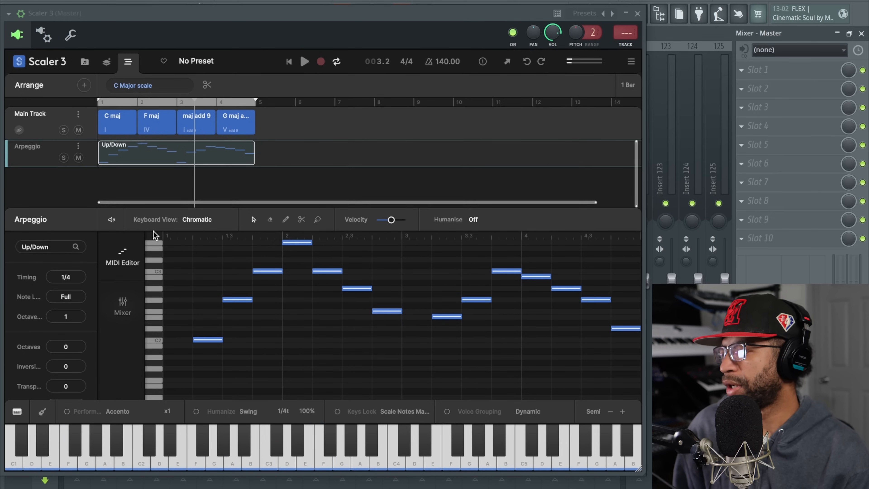
left_click_drag(75, 310, 78, 299)
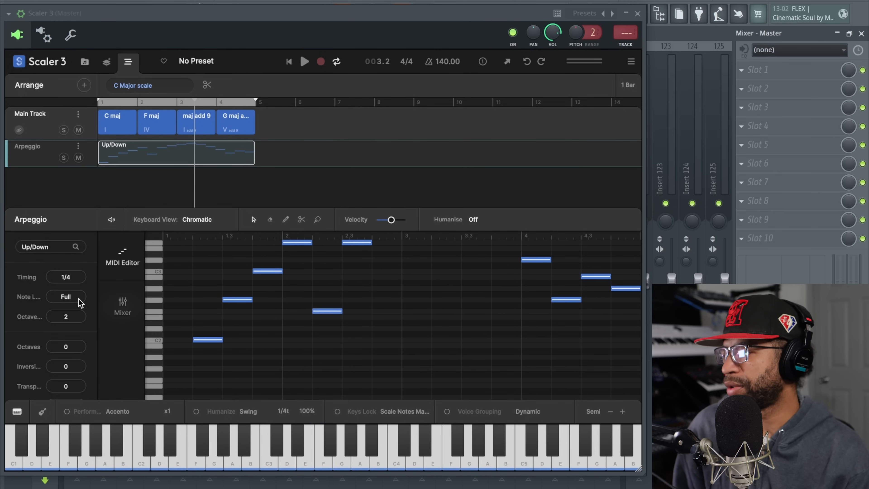
left_click(304, 62)
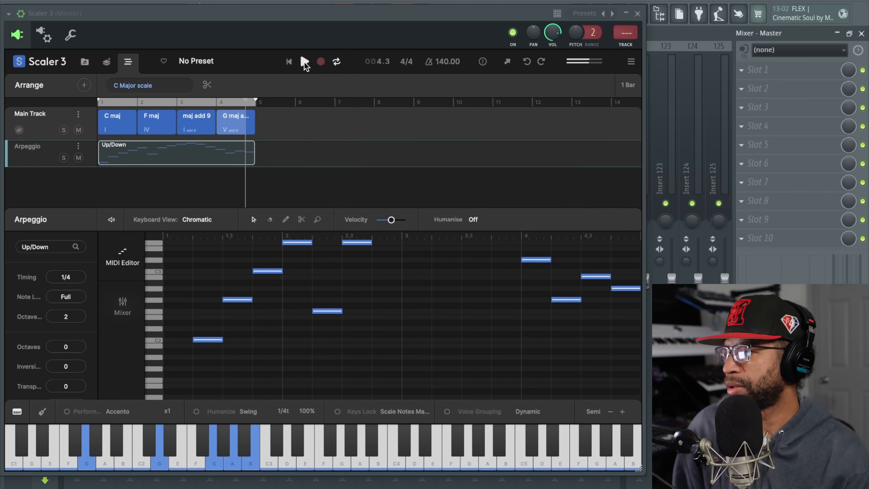
left_click(305, 62)
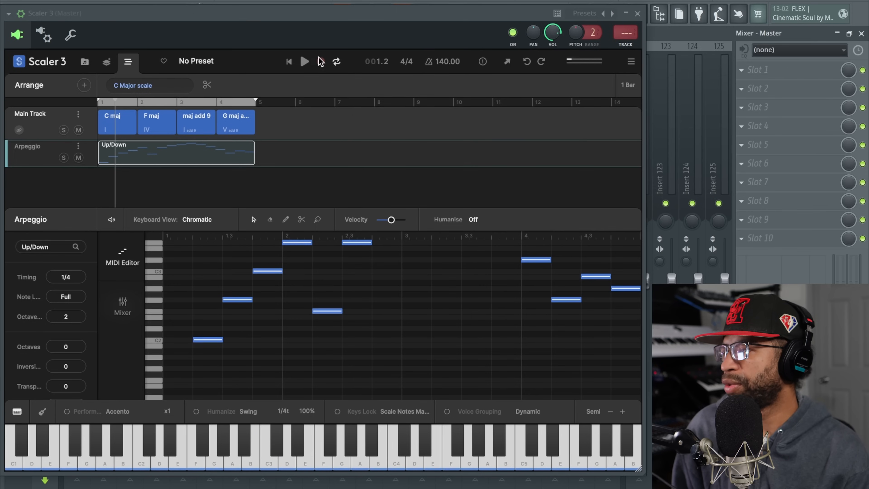
Step: Turn looping off, play the arrangement past its four bars, and turn looping back on
left_click(337, 64)
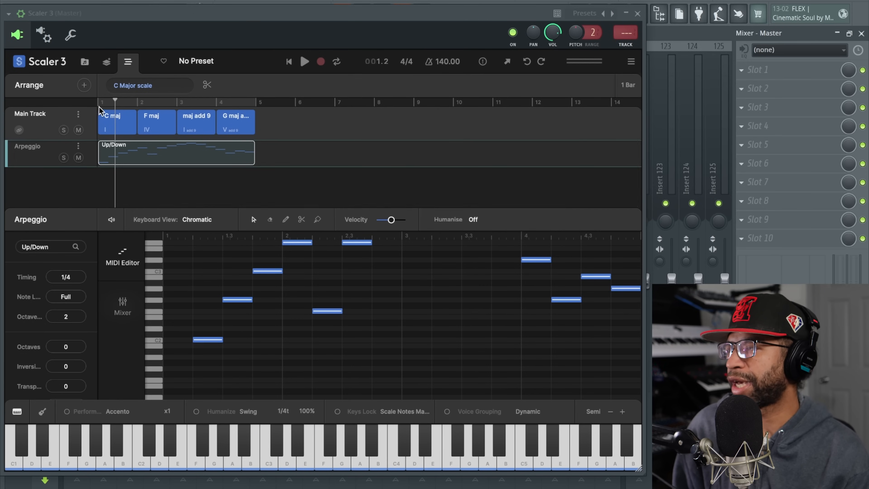
left_click(303, 62)
left_click(338, 62)
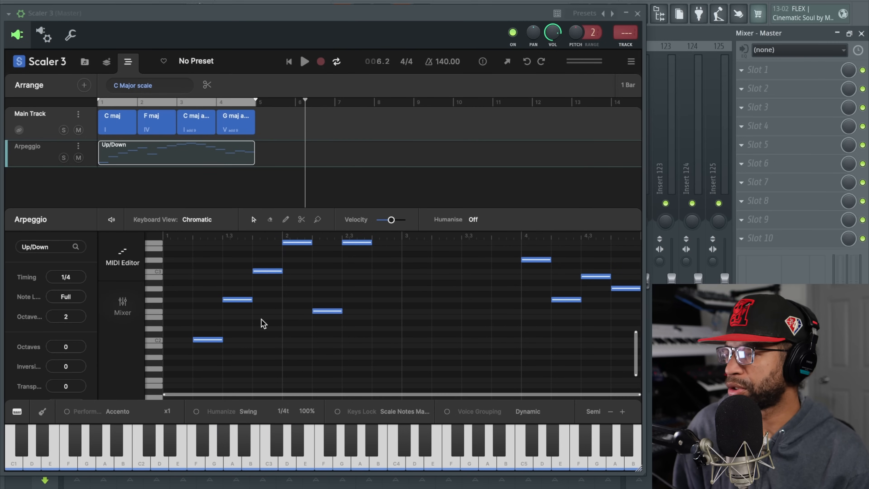
Step: Set the Up/Down arpeggio's transpose to 1 and its inversion to 1, and play the arrangement briefly
scroll(66, 337, "down", 2)
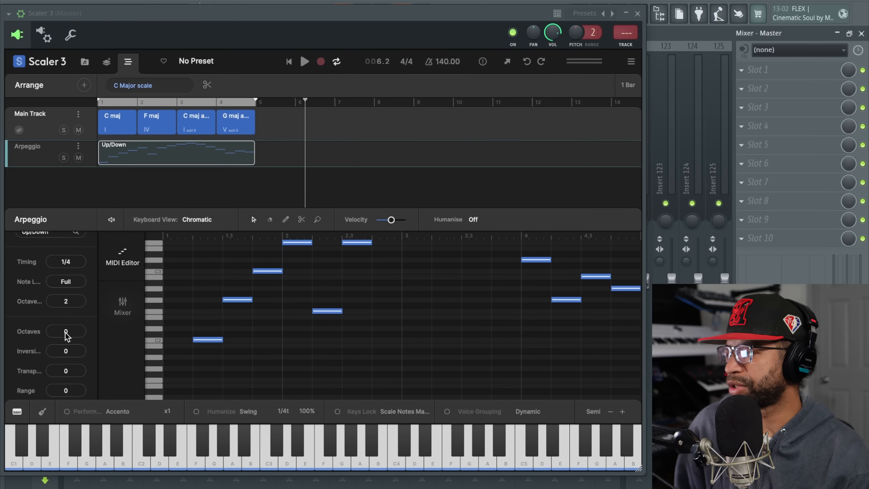
scroll(65, 333, "down", 1)
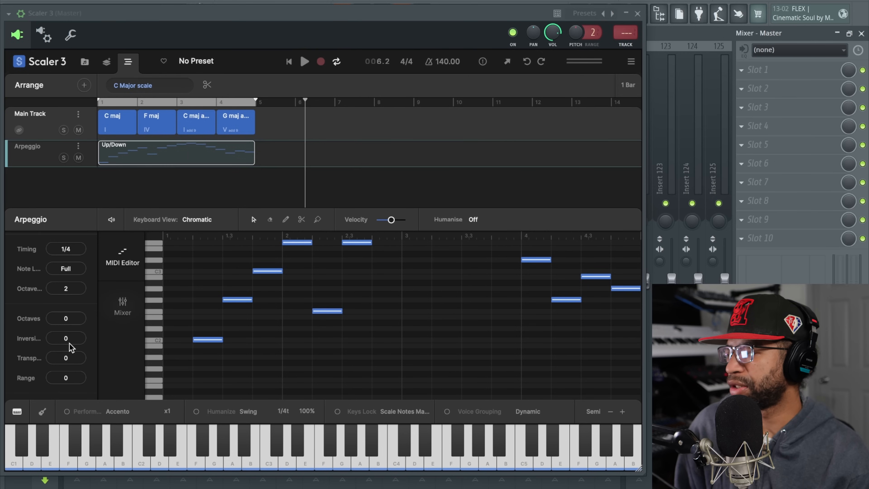
left_click_drag(66, 357, 69, 338)
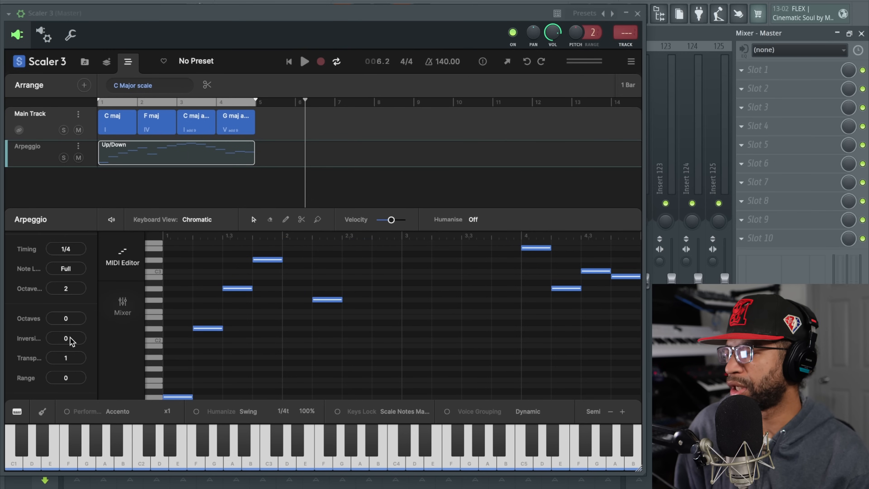
left_click_drag(67, 337, 70, 319)
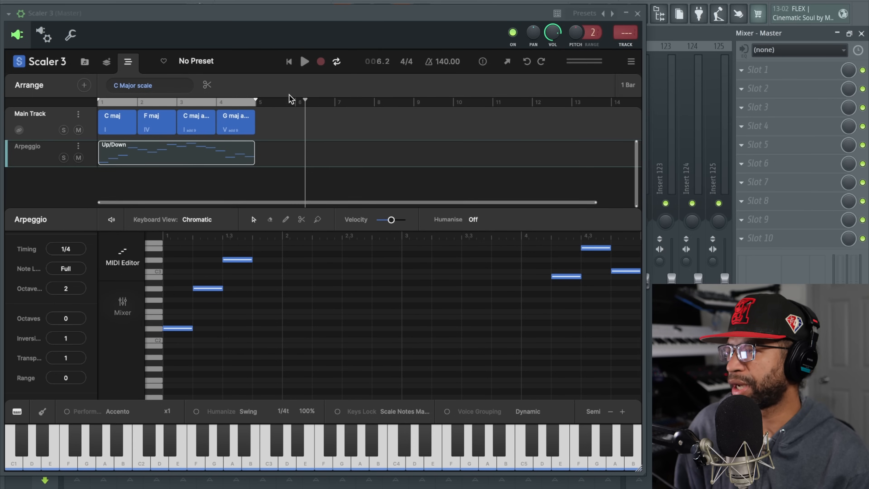
left_click(304, 61)
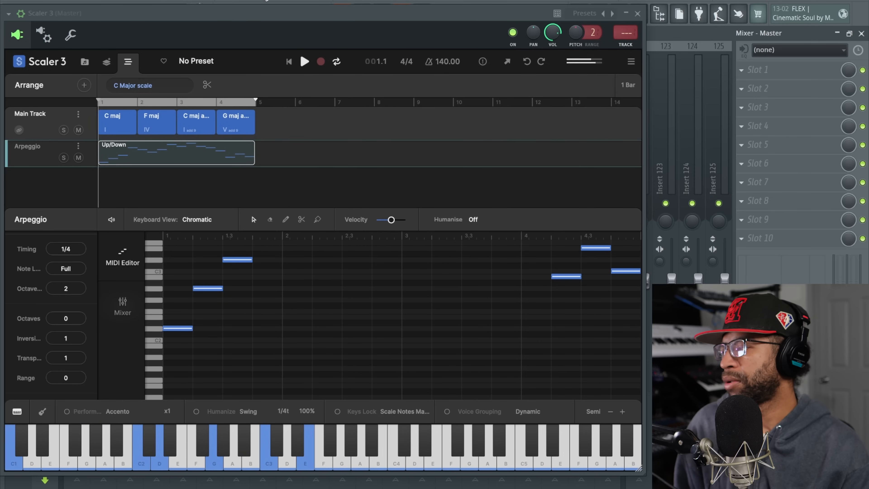
left_click(303, 60)
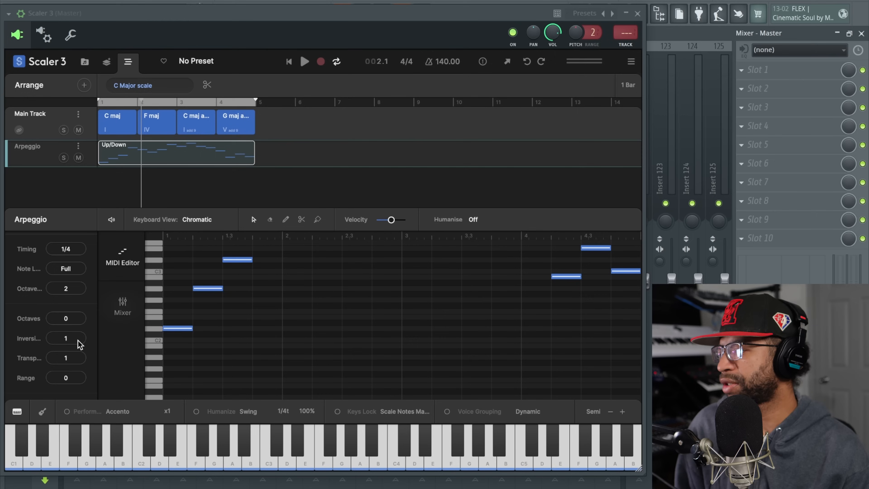
Step: Reset the arpeggio's inversion and transpose to 0 and the octave value under the note length to 1
left_click_drag(78, 348, 72, 373)
scroll(67, 318, "up", 1)
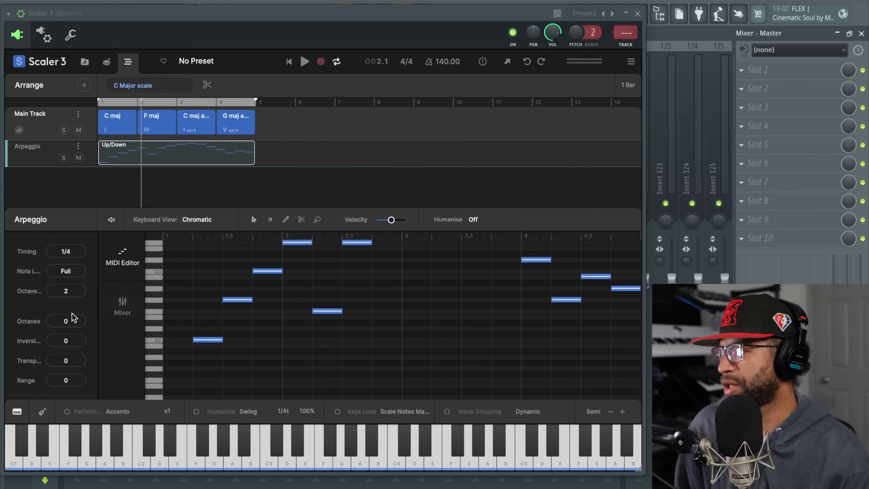
left_click_drag(73, 297, 68, 310)
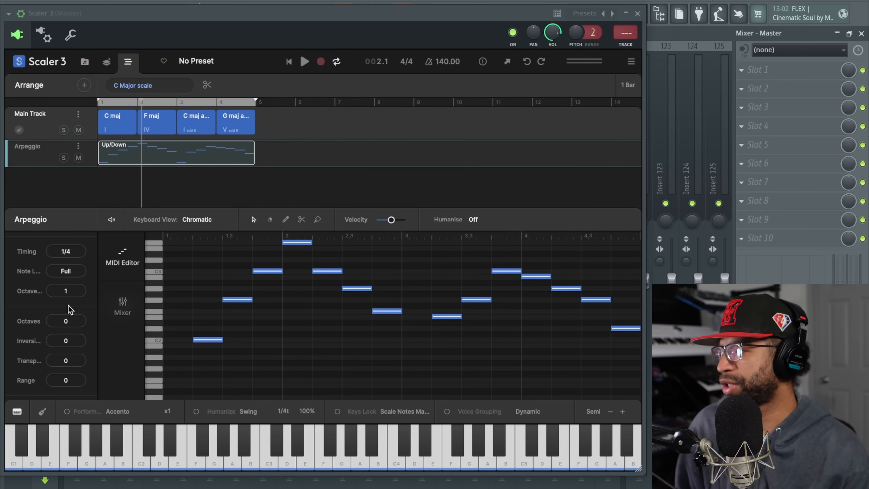
Step: Set the Up/Down arpeggio's density to 4 and play the arrangement
scroll(70, 339, "down", 5)
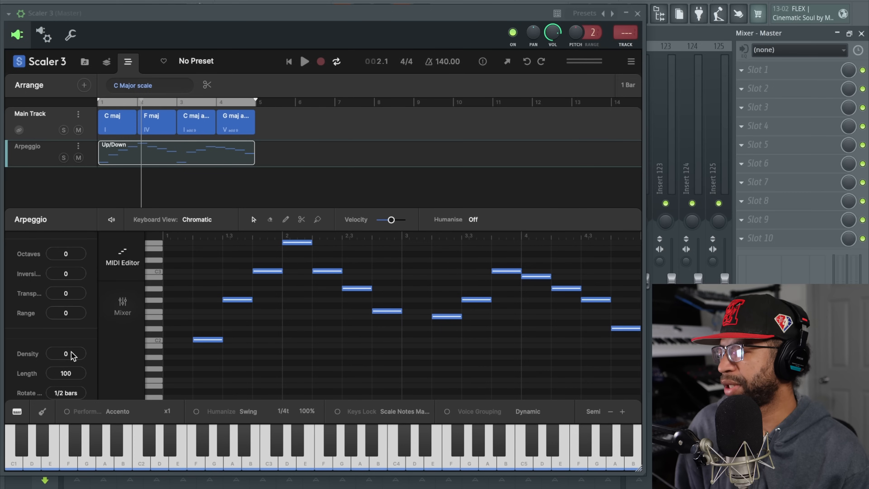
left_click_drag(74, 342, 102, 263)
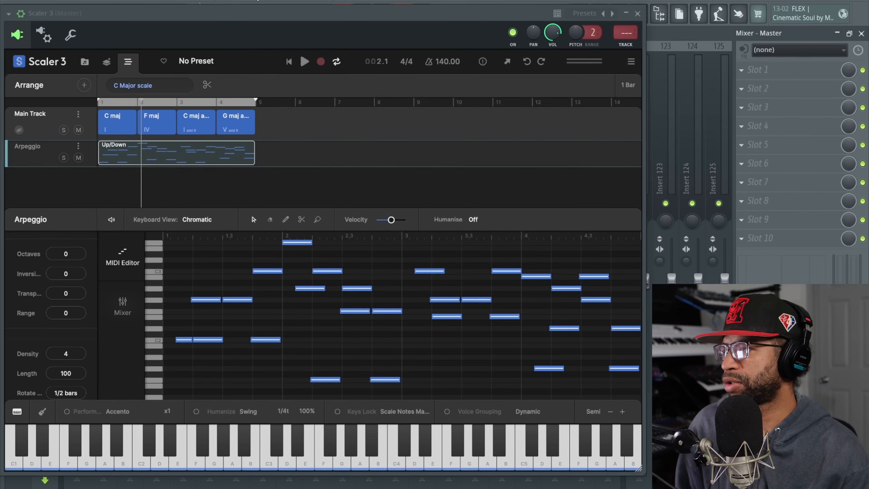
left_click(303, 61)
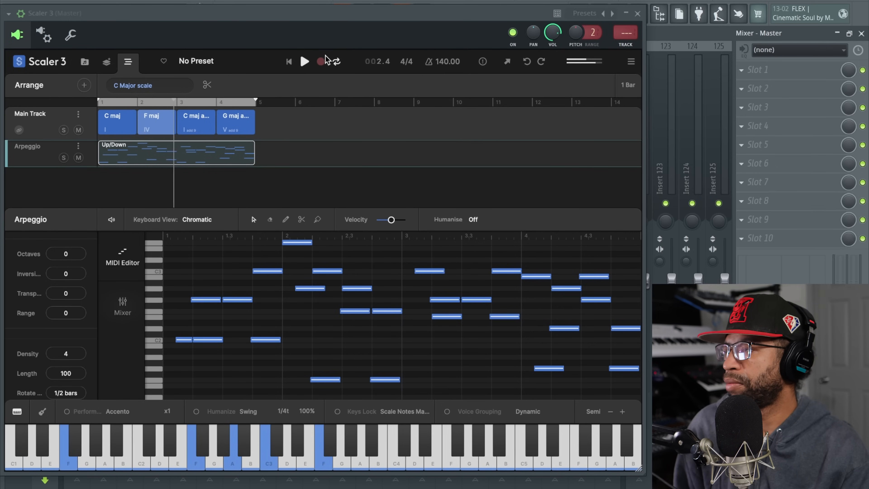
left_click(306, 63)
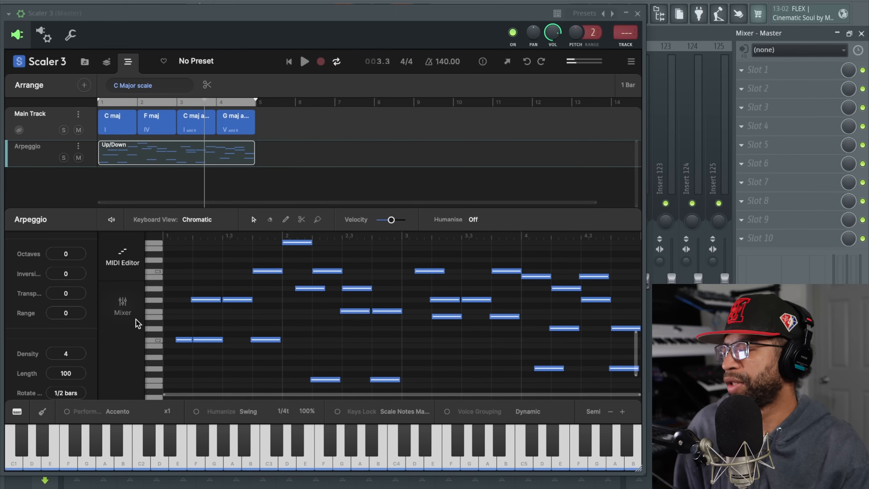
Step: Return the Up/Down arpeggio's density to 0 and play the arrangement briefly
left_click_drag(55, 358, 55, 451)
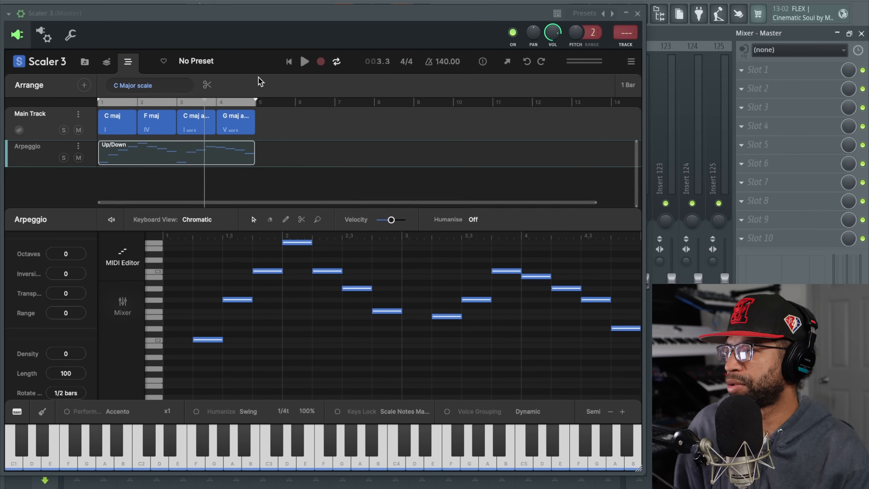
left_click(305, 60)
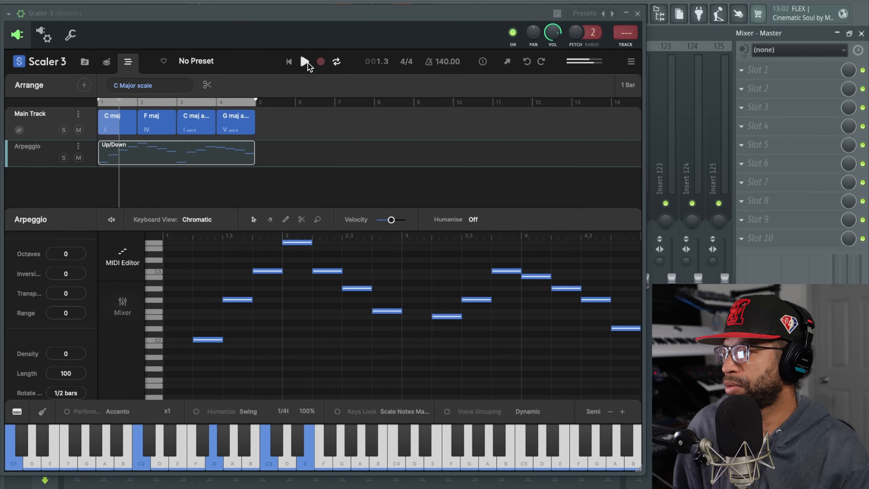
left_click(305, 62)
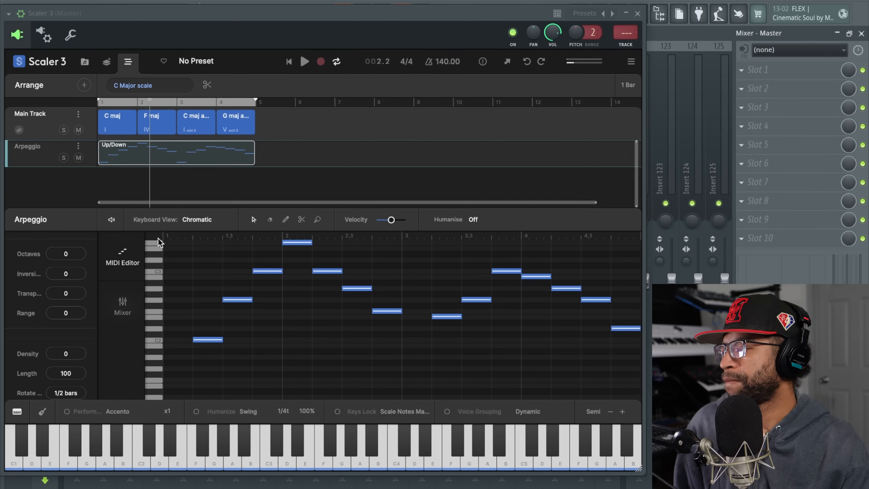
Step: Set the Up/Down arpeggio's voicing to Drop 4 Voicing and play the arrangement
scroll(83, 333, "down", 3)
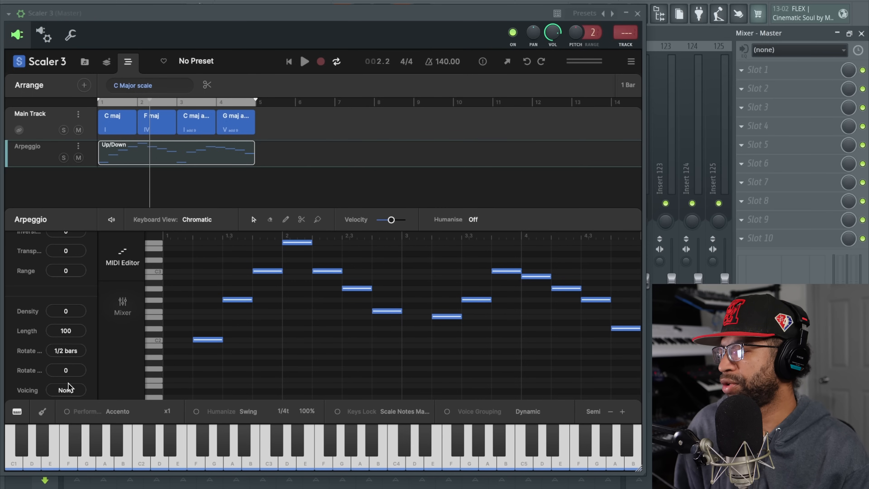
scroll(68, 383, "down", 1)
left_click(64, 379)
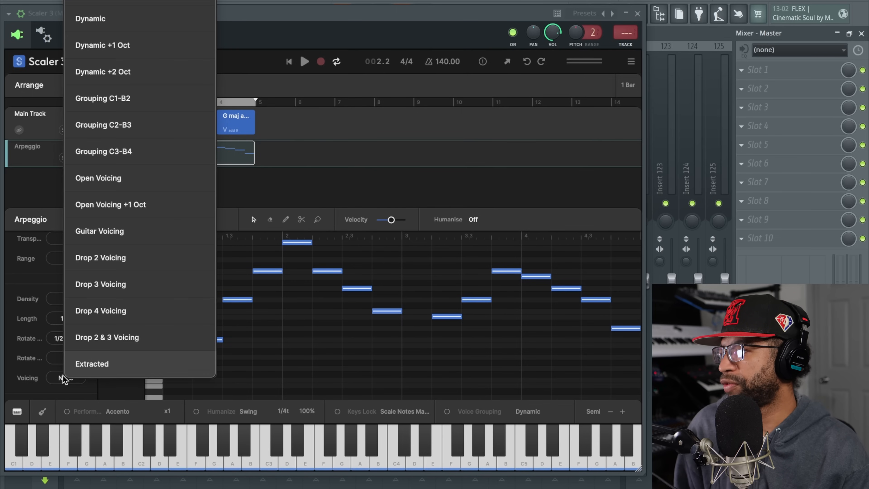
left_click(78, 310)
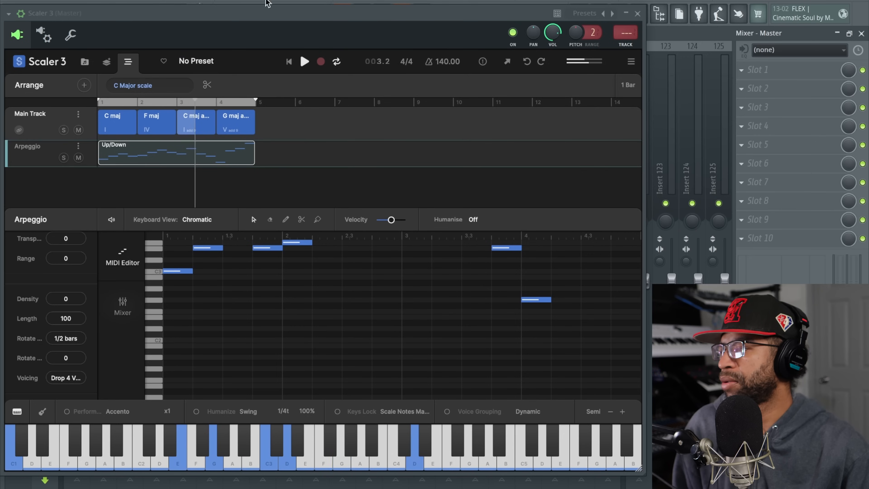
left_click(304, 63)
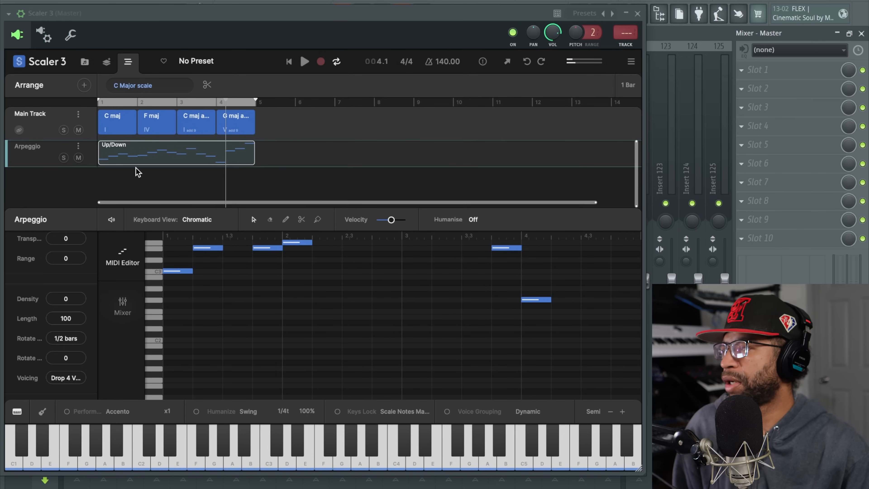
Step: Open the motion library for a new arrangement track, look through All, Favourites and Articulations, and show the Bass expressions
left_click(84, 86)
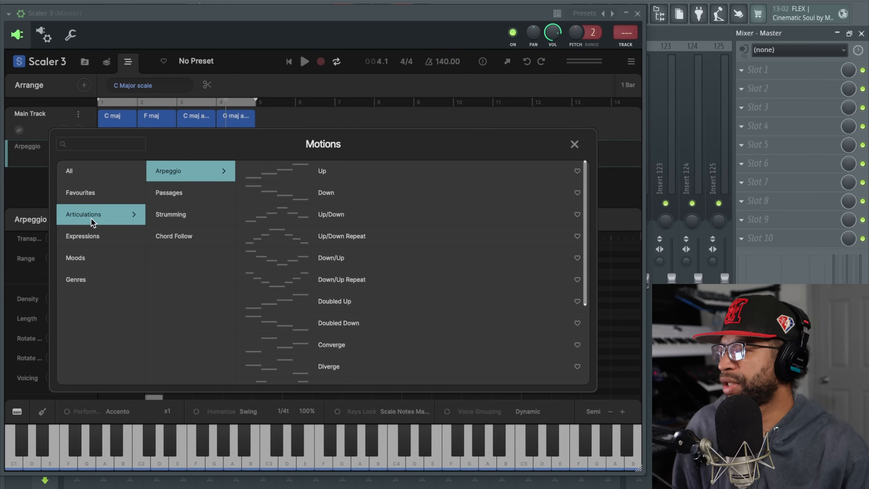
left_click(91, 173)
left_click(92, 194)
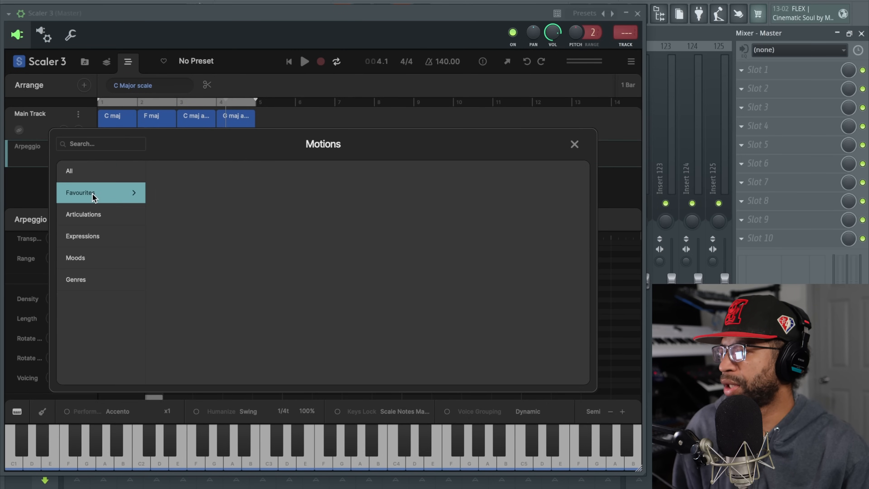
left_click(94, 220)
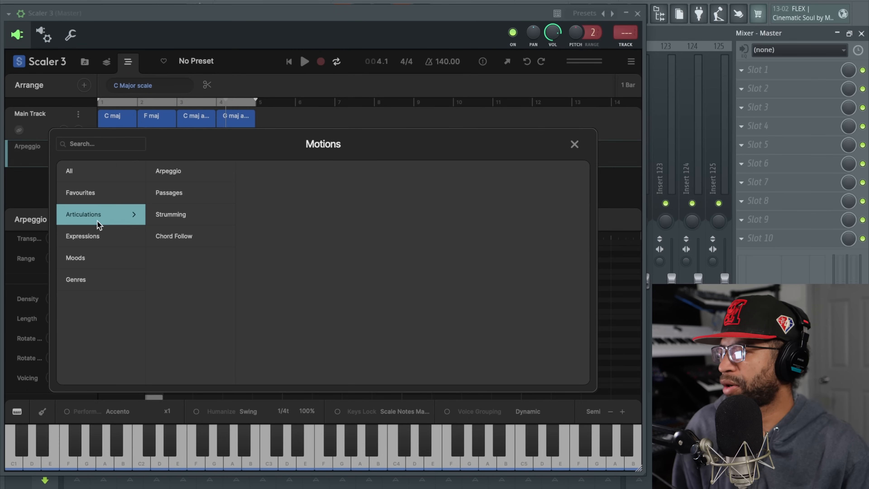
left_click(99, 233)
left_click(157, 241)
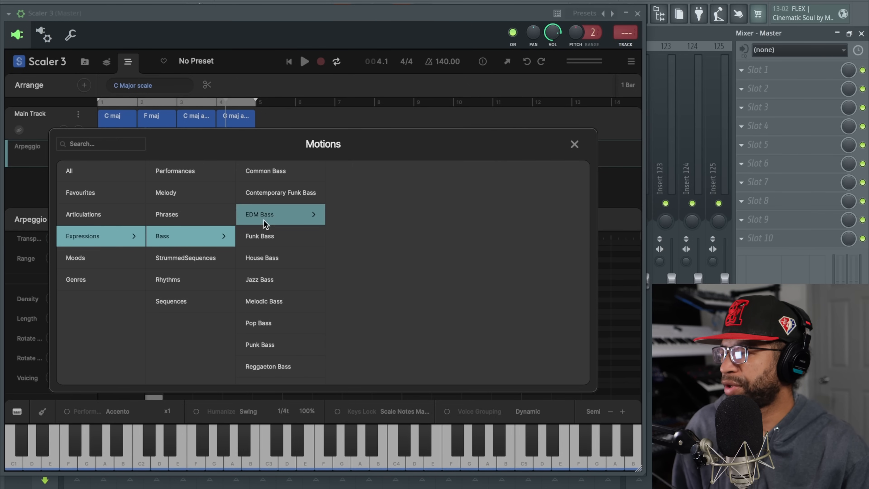
Step: Add the Basic 2 motion from the Common Bass group as a new track and play the arrangement
left_click(281, 180)
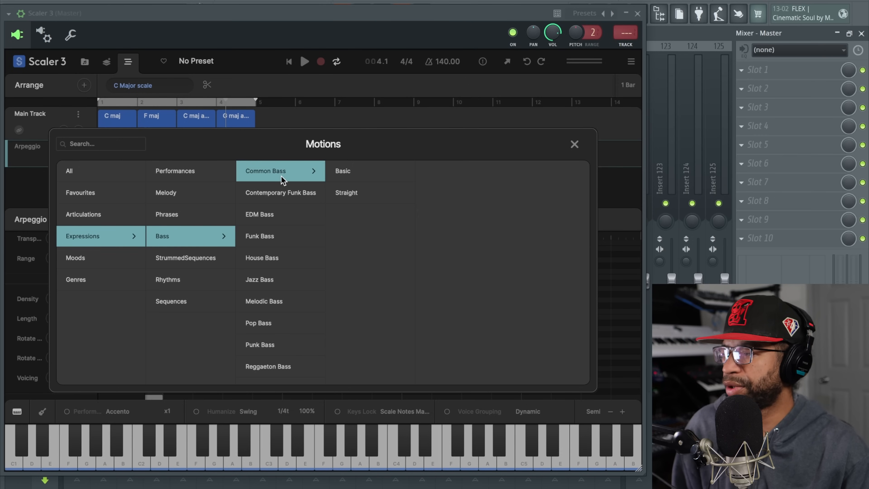
left_click(343, 176)
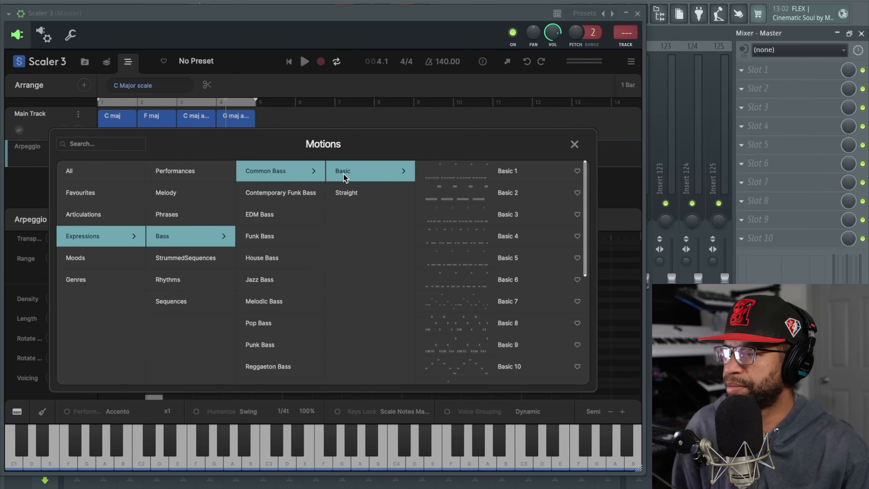
left_click(439, 192)
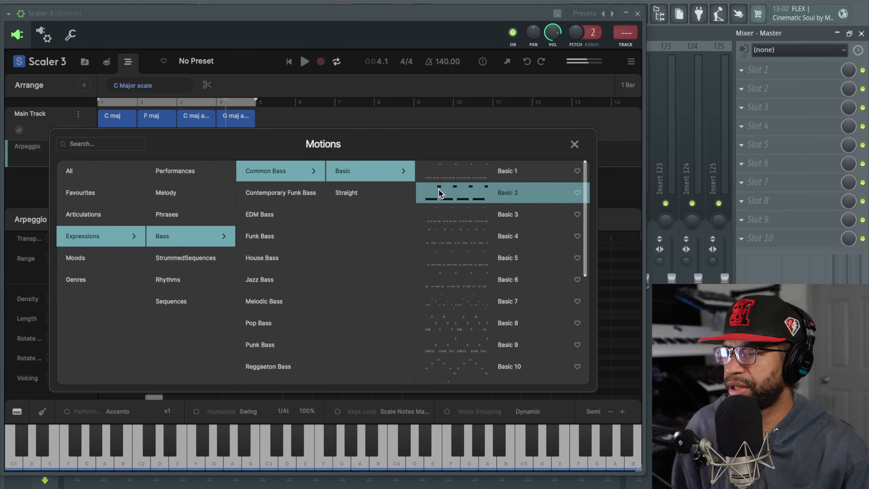
double_click(439, 190)
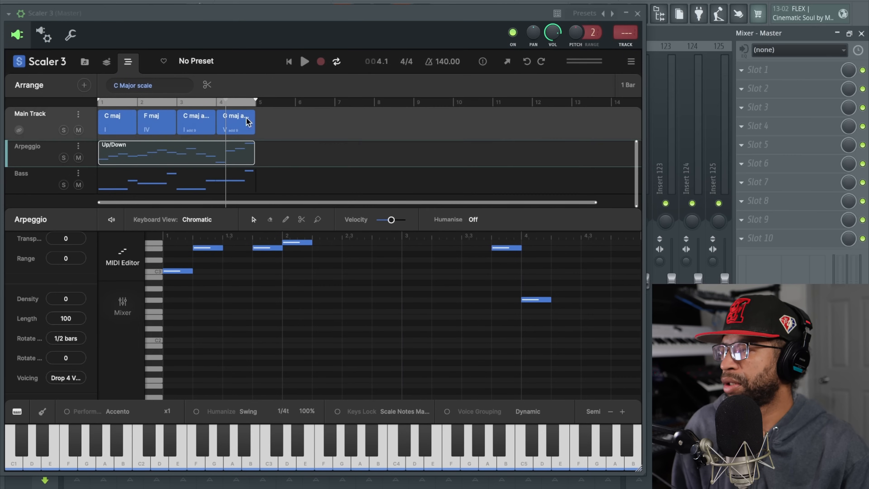
key("space")
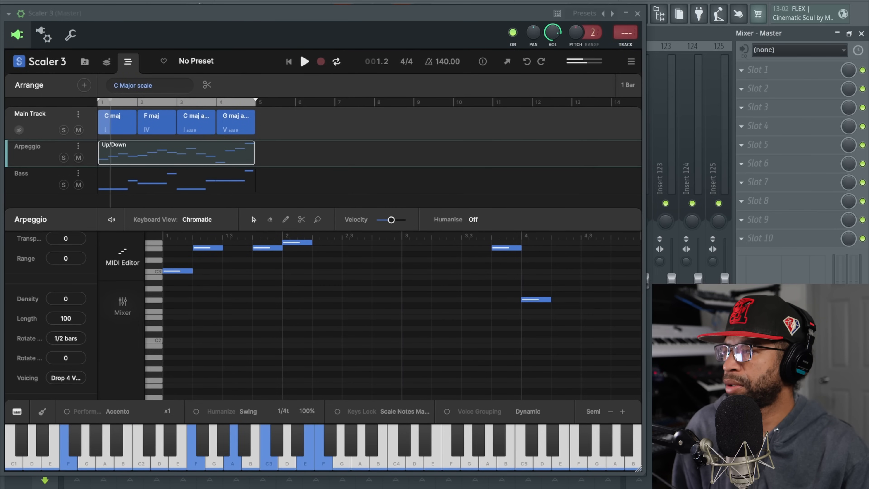
key("space")
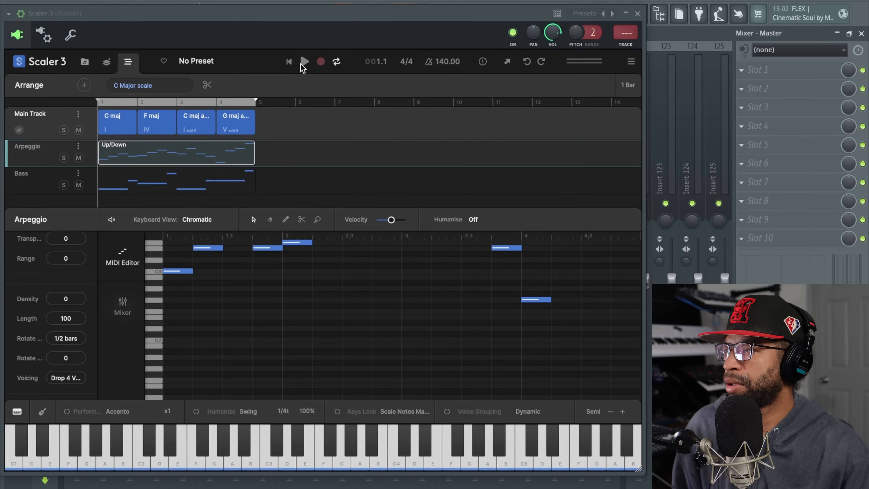
Step: Play the arrangement through once and stop playback
left_click(303, 62)
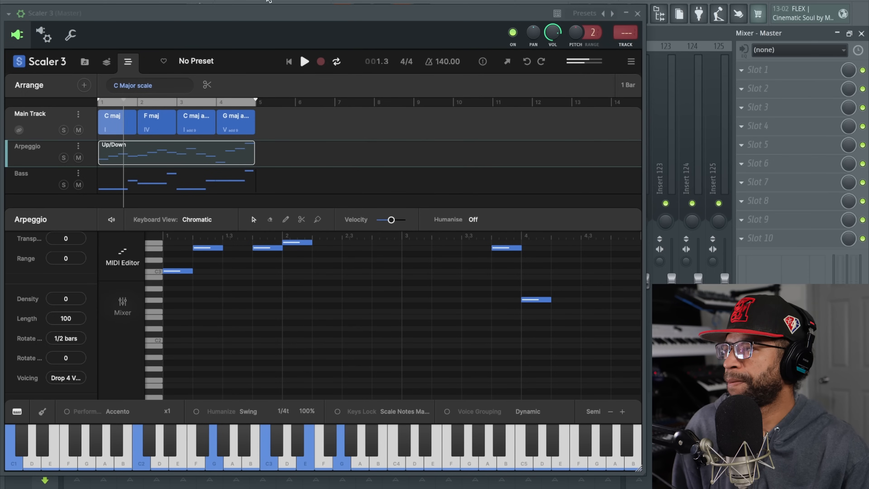
left_click(304, 61)
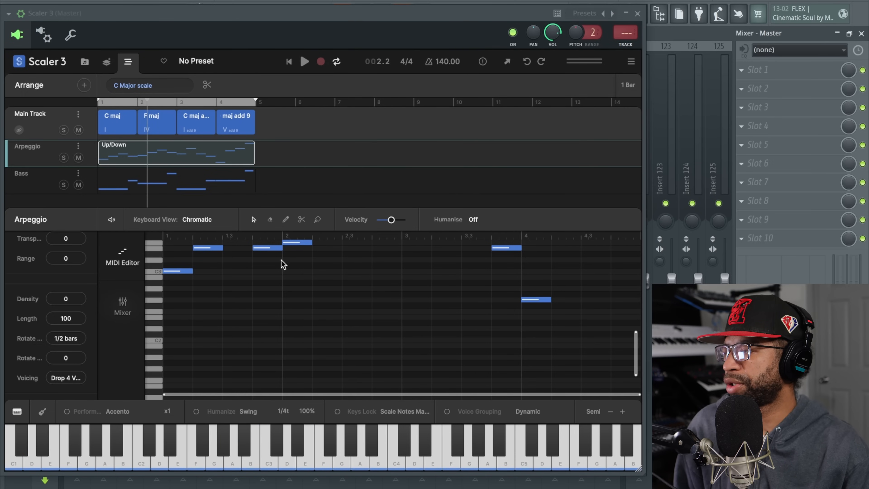
Step: Draw two short high notes in the first bar of the Arpeggio clip and delete both again
scroll(264, 301, "up", 1)
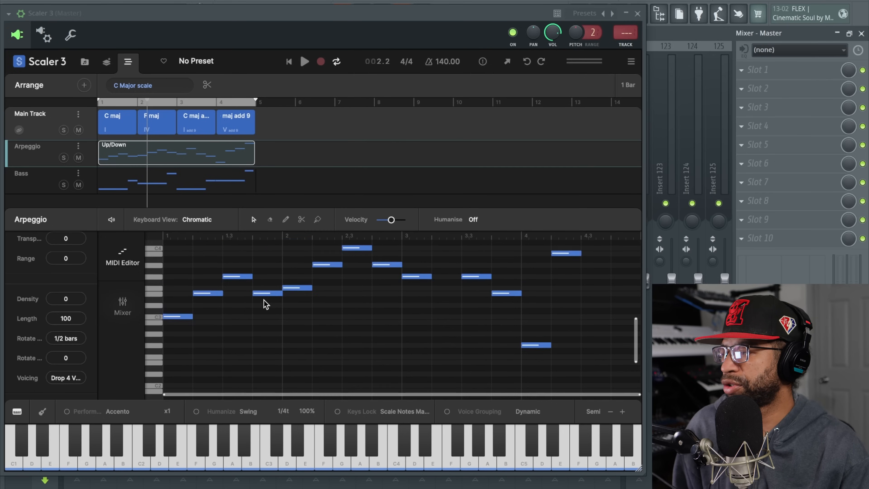
scroll(264, 301, "up", 3)
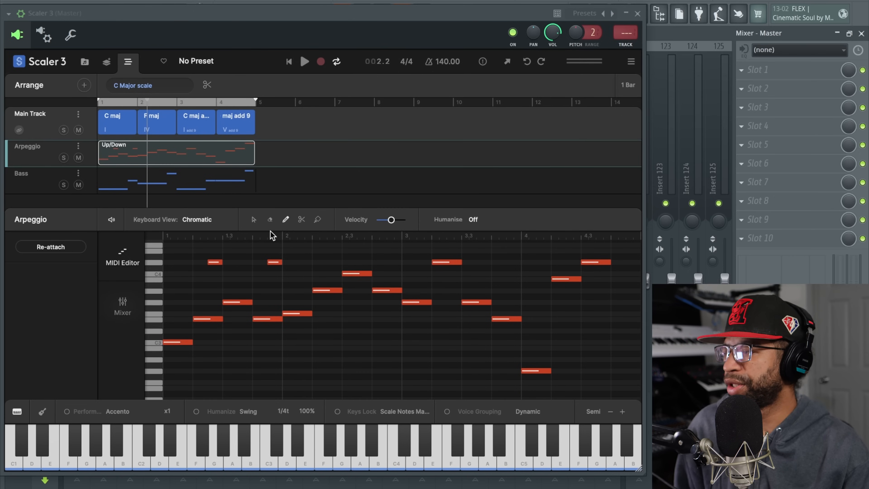
left_click(254, 220)
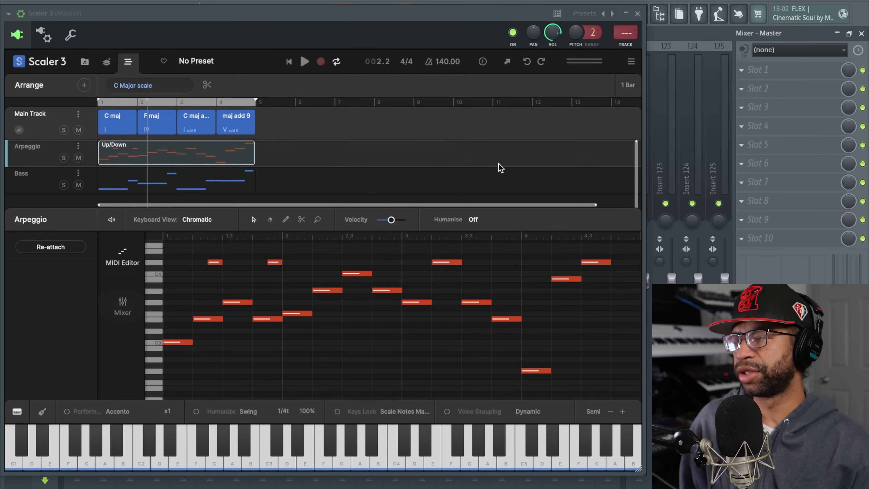
double_click(215, 262)
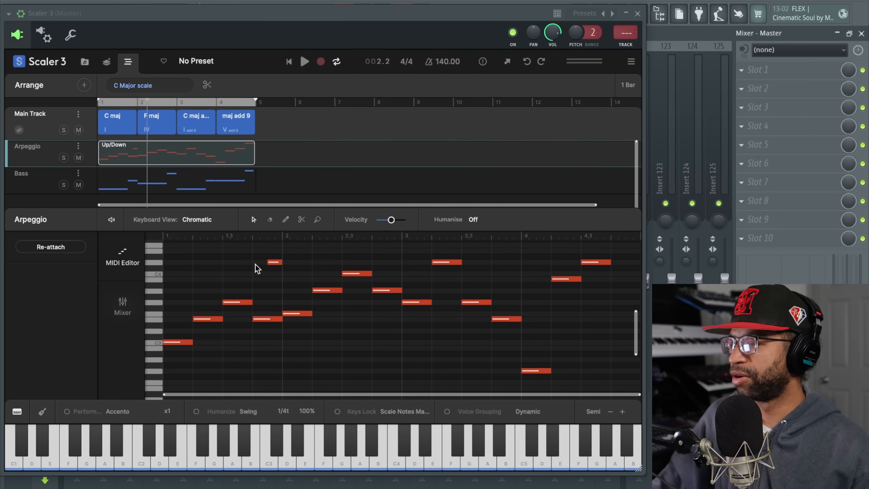
double_click(275, 262)
Step: Mute the Arpeggio and Bass tracks and briefly play the main chord progression alone
left_click(48, 123)
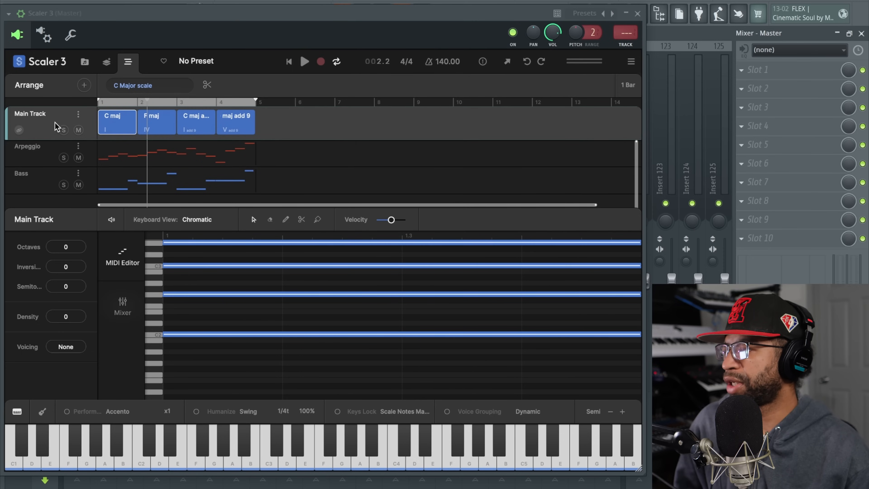
left_click(78, 157)
left_click(78, 185)
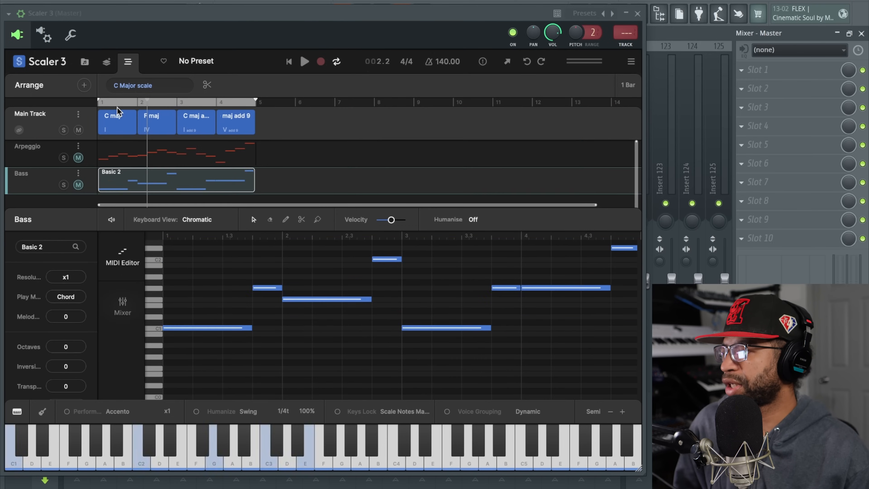
key("space")
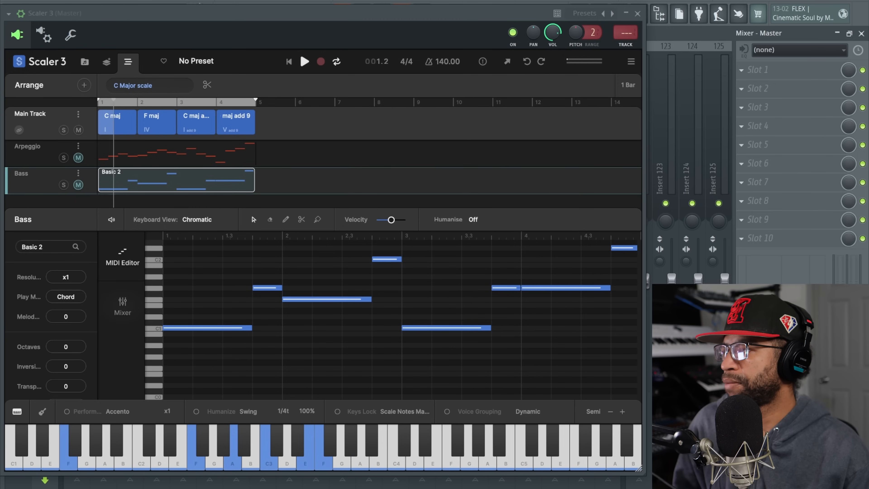
key("space")
Step: Show the track mixer and replace the Main Track's Felt Piano with Arturia's Piano V3 (AudioUnit)
left_click(122, 303)
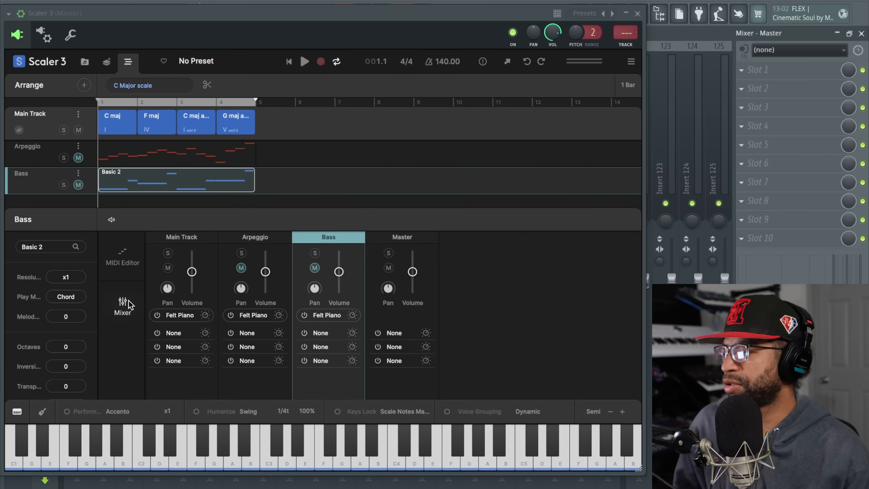
left_click(201, 239)
left_click(182, 314)
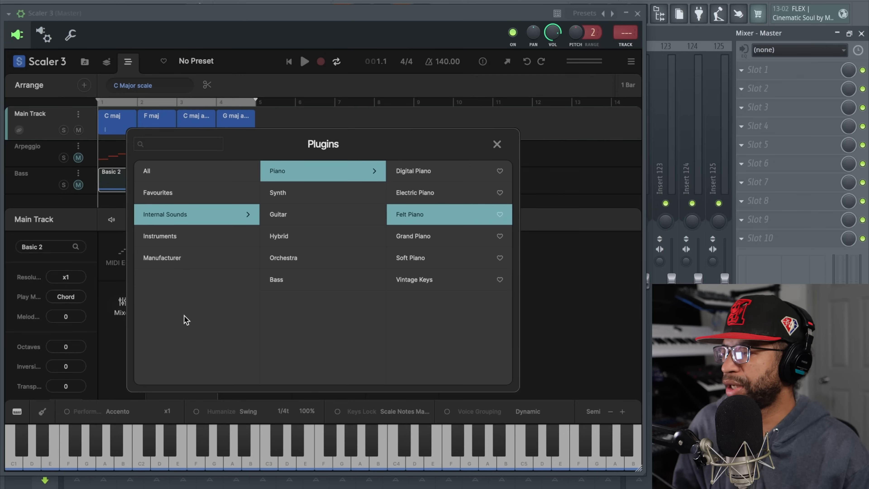
left_click(188, 259)
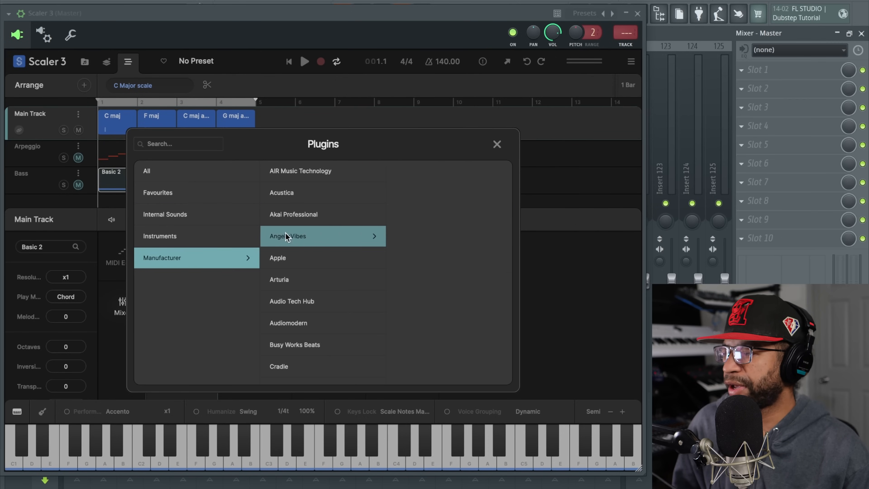
scroll(317, 279, "down", 1)
scroll(319, 281, "down", 5)
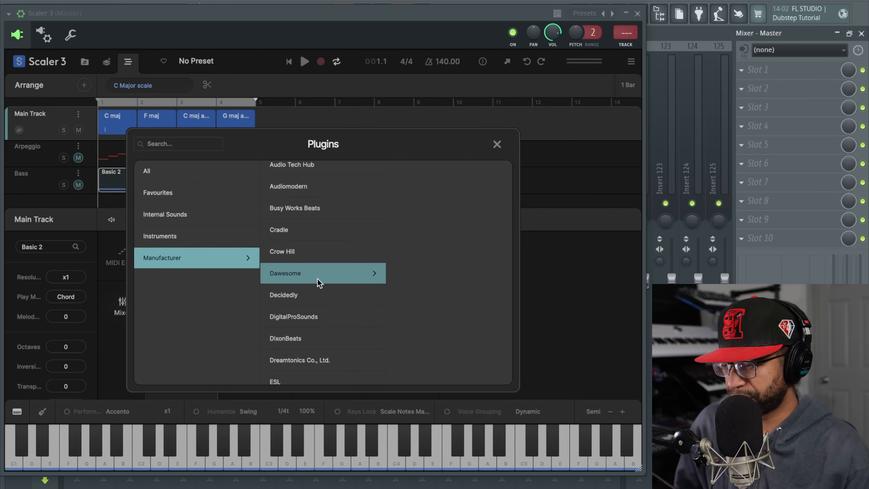
scroll(319, 280, "up", 3)
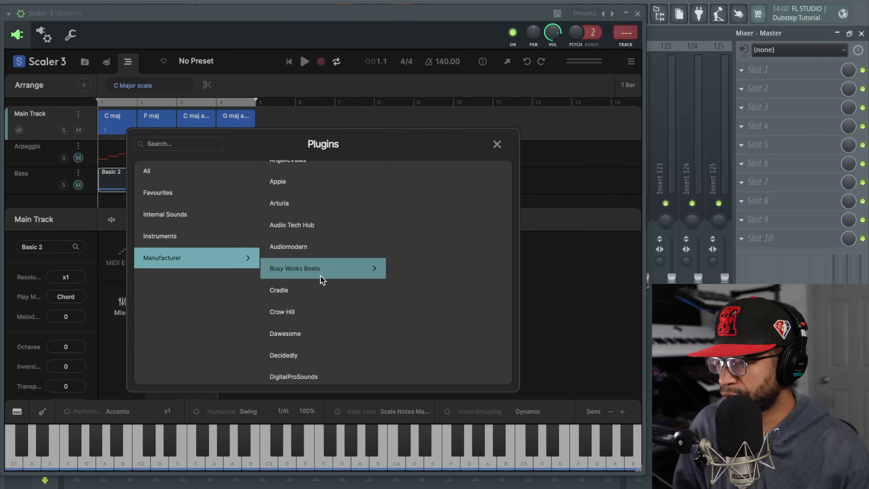
left_click(303, 206)
scroll(469, 274, "down", 3)
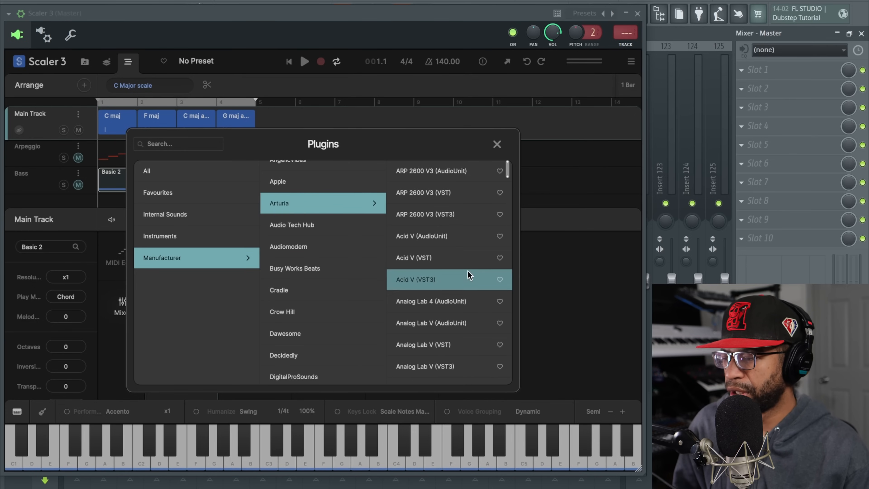
scroll(468, 274, "down", 10)
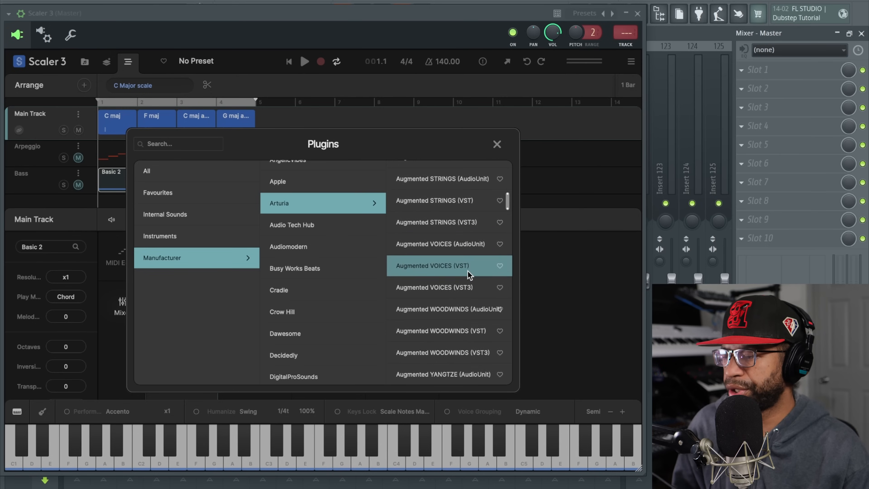
scroll(469, 274, "down", 12)
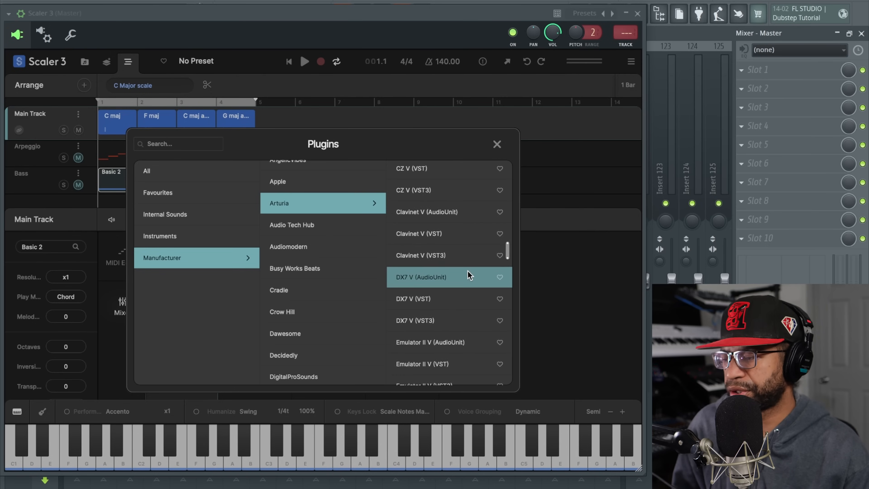
scroll(469, 275, "down", 10)
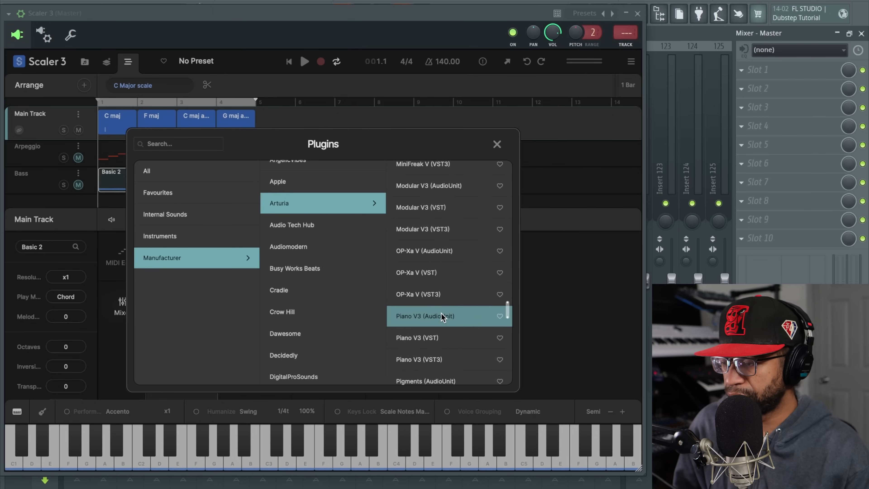
left_click(439, 316)
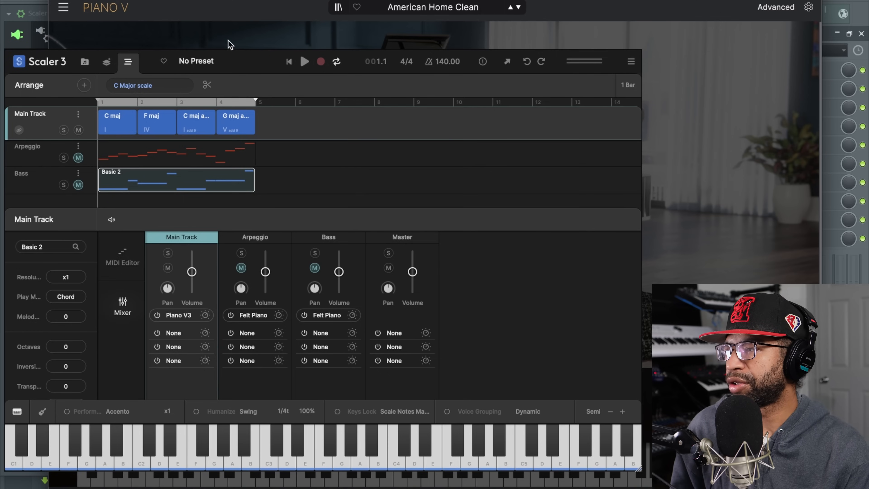
Step: Play the main progression with the Piano V3 sound, stop it, and lower the Main Track's volume slightly
left_click(302, 65)
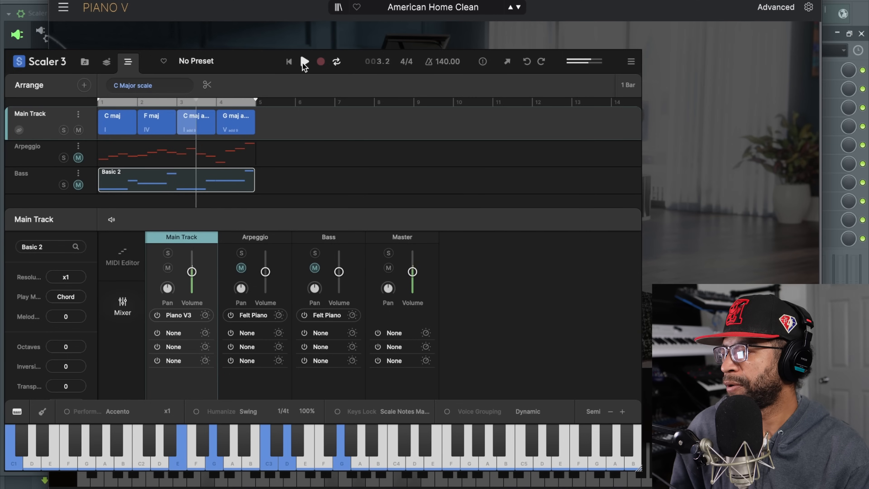
left_click(303, 64)
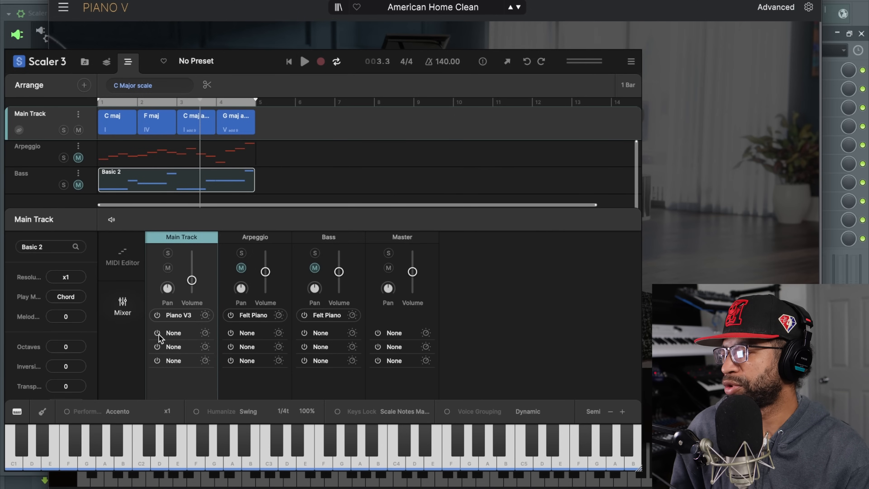
Step: Load Arturia's Rev INTENSITY (AudioUnit) reverb into the Main Track's first effect slot
left_click(169, 334)
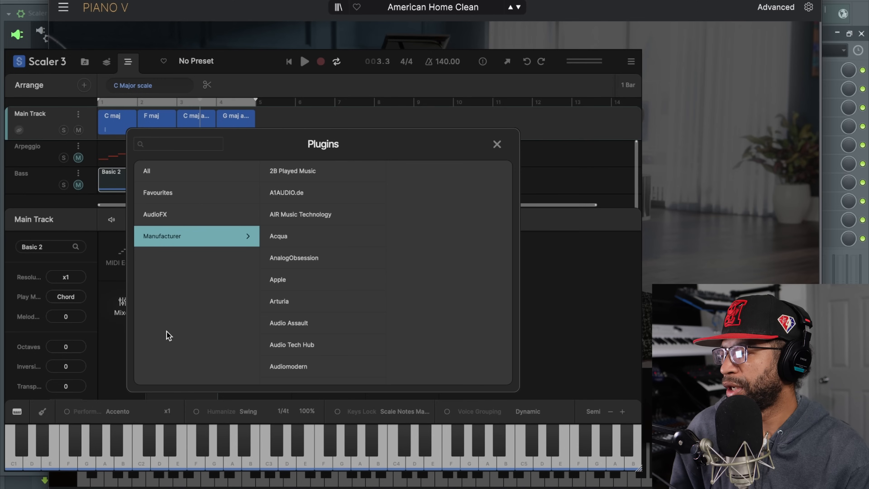
scroll(288, 259, "down", 6)
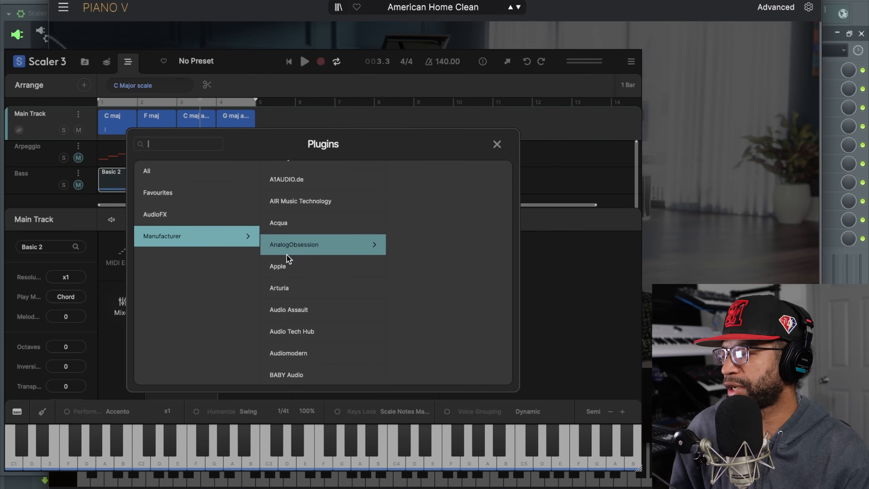
scroll(286, 257, "up", 2)
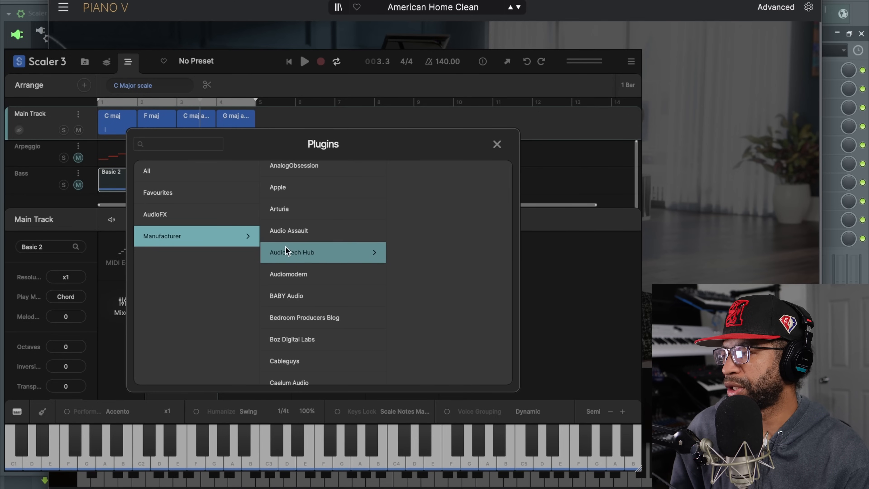
left_click(292, 213)
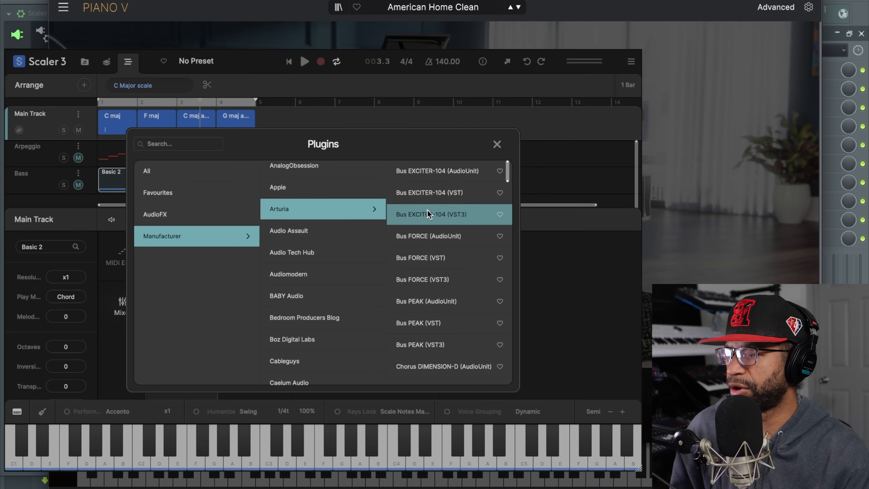
scroll(468, 291, "down", 10)
scroll(467, 291, "down", 13)
scroll(465, 291, "down", 16)
scroll(468, 293, "down", 12)
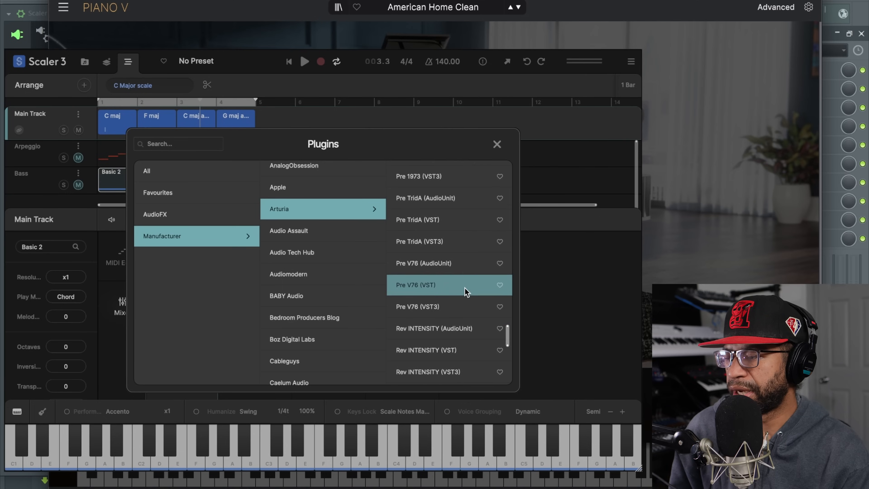
scroll(466, 288, "down", 1)
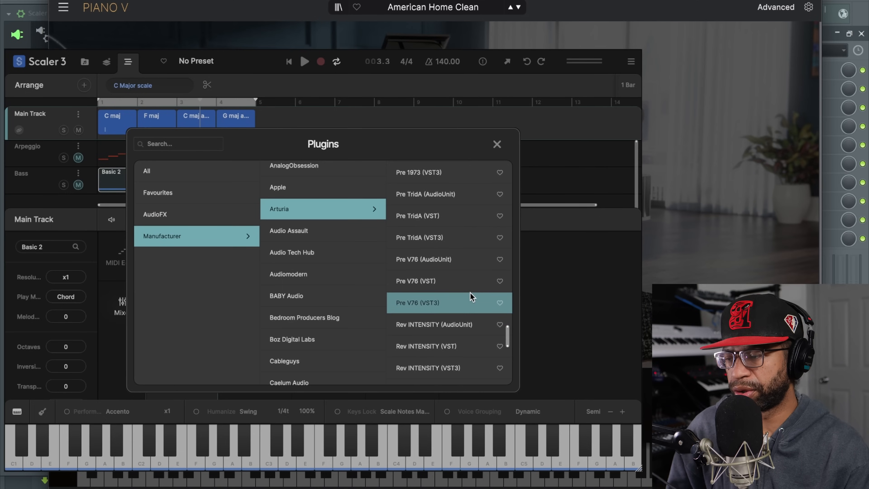
double_click(424, 324)
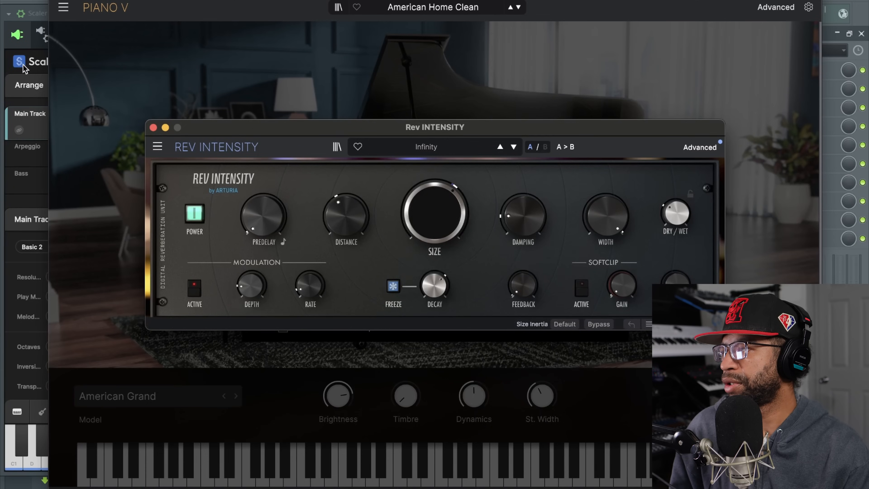
Step: Play the main progression with the reverb loaded, close the Rev INTENSITY and Piano V windows, and stop playback
left_click(38, 80)
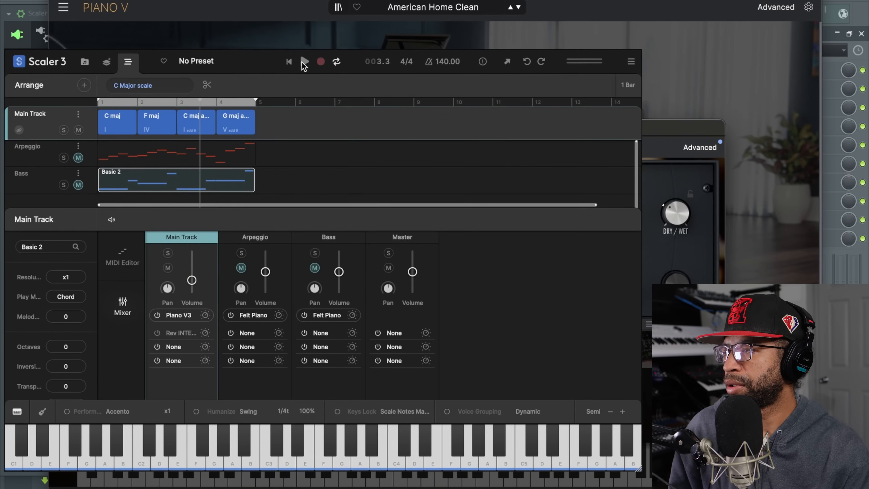
left_click(303, 62)
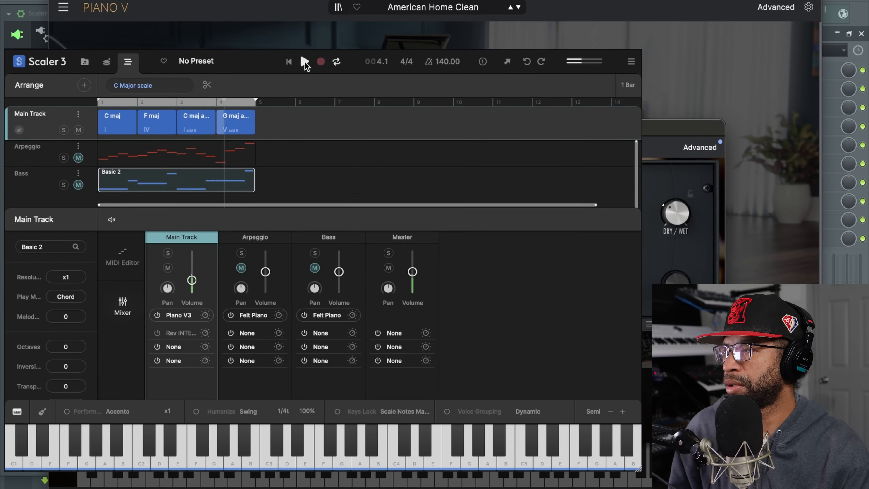
left_click(670, 131)
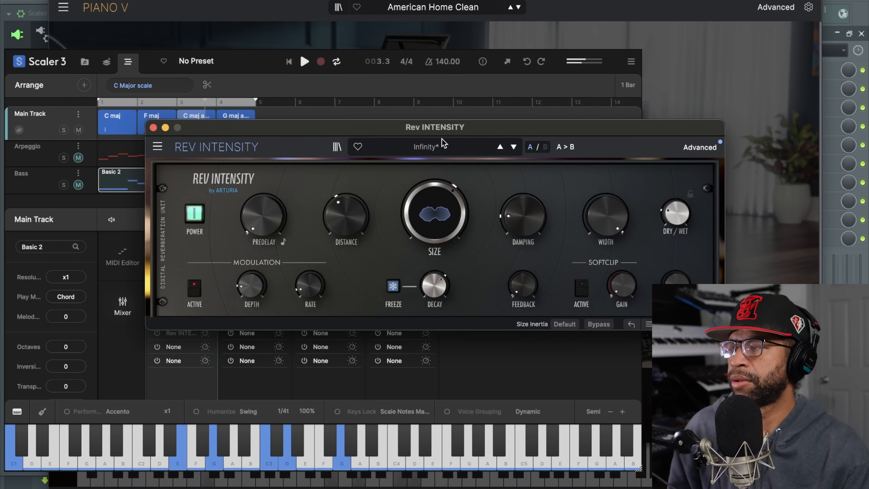
left_click(153, 127)
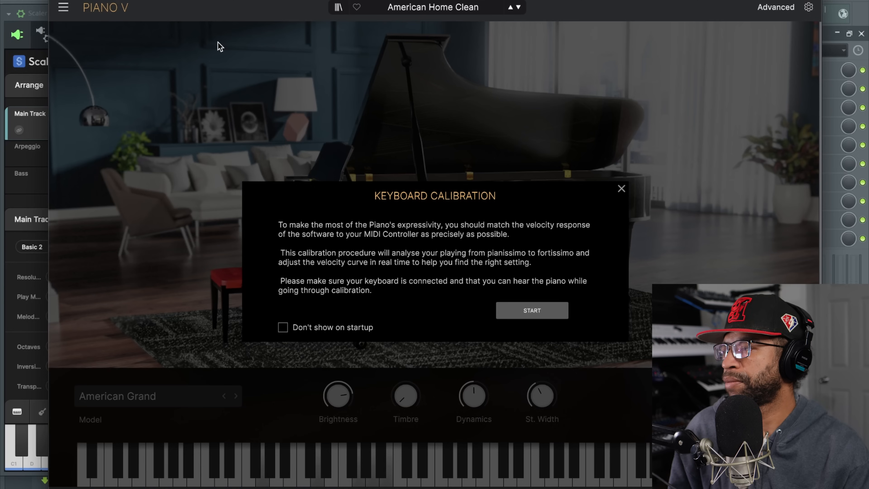
left_click(56, 1)
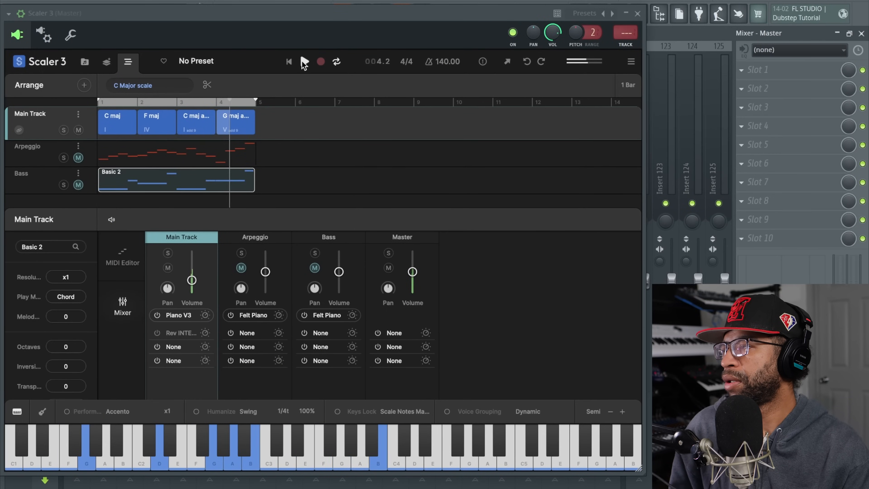
left_click(304, 61)
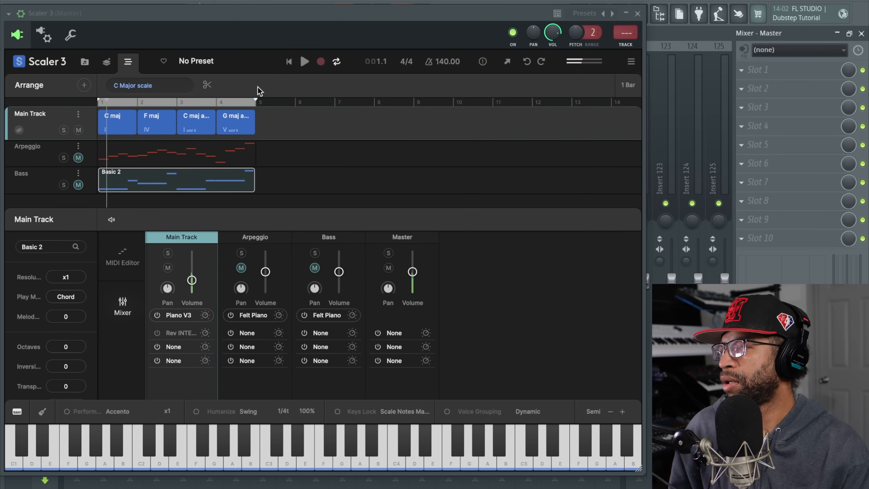
Step: Unmute the Arpeggio track
left_click(78, 158)
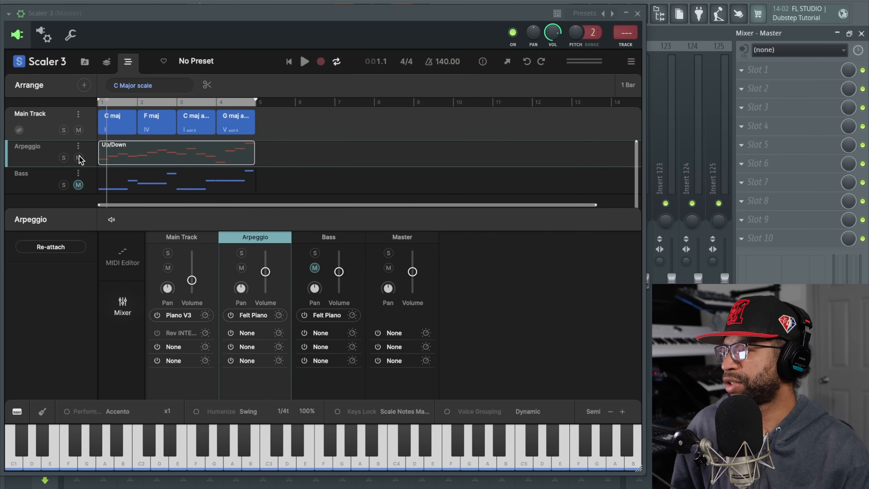
Step: Load Arturia's ARP 2600 V3 (AudioUnit) as the Arpeggio track's instrument, close its window, and briefly play the arrangement
left_click(253, 315)
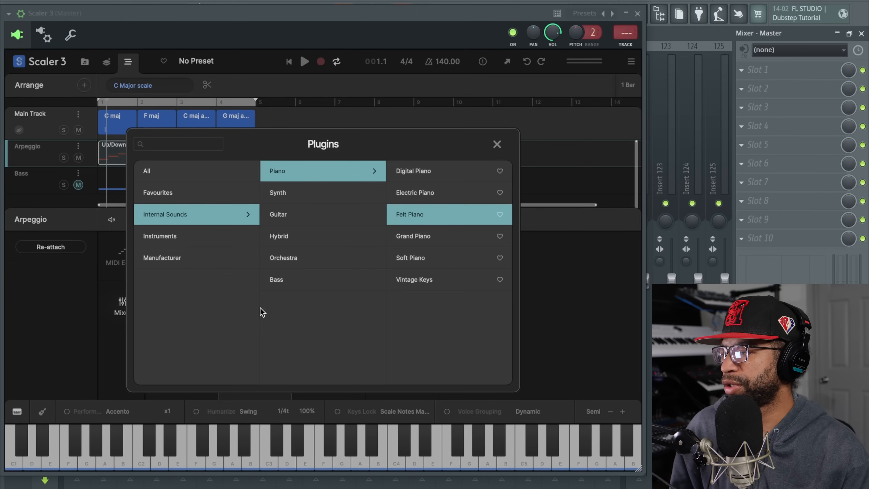
left_click(195, 240)
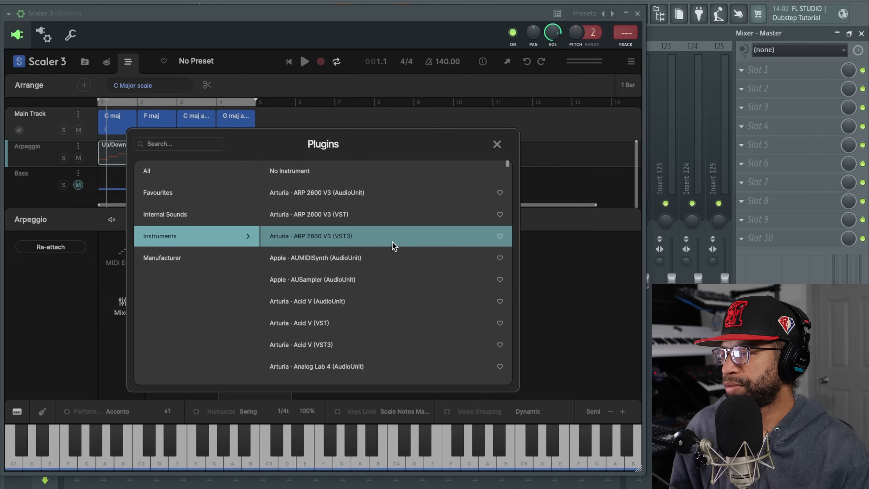
left_click(401, 193)
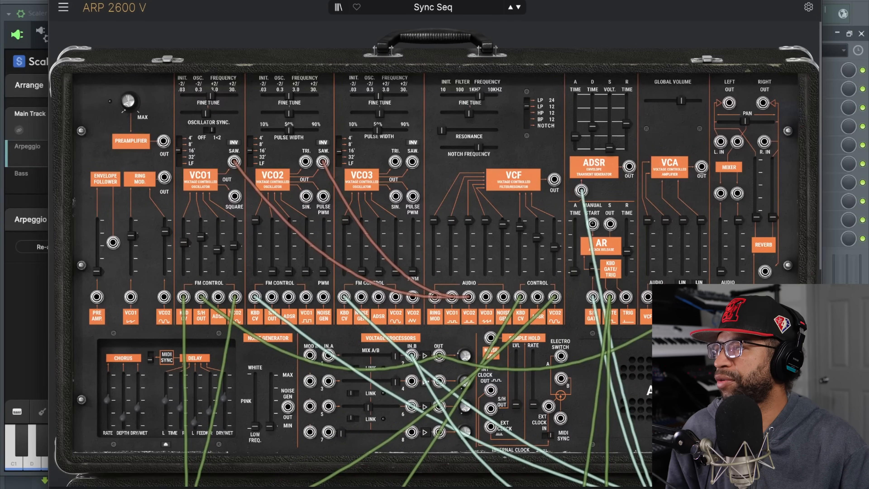
key("super+w")
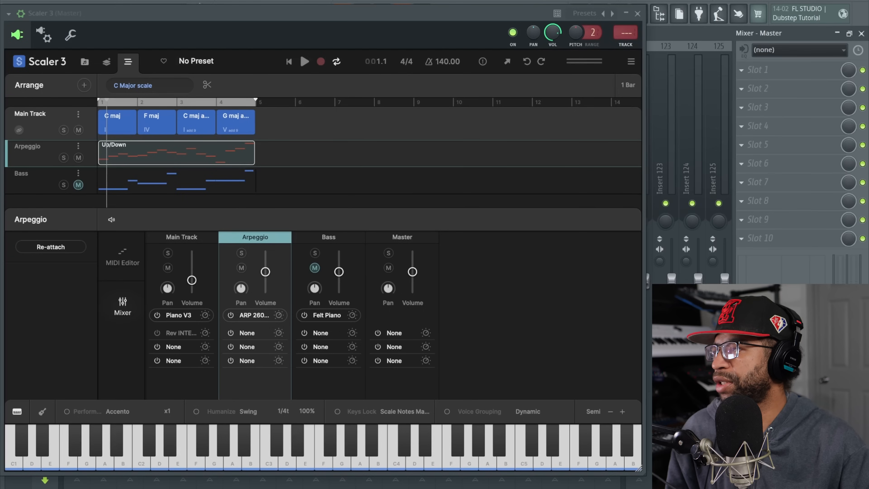
left_click(304, 61)
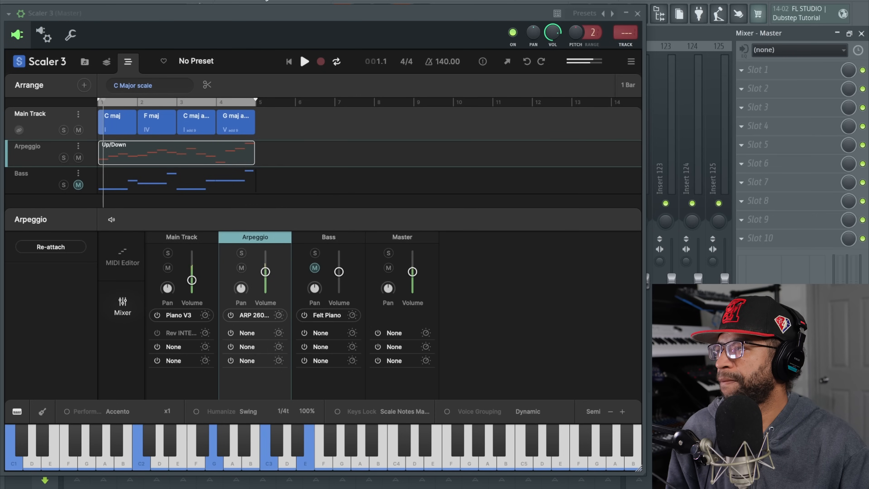
left_click(305, 61)
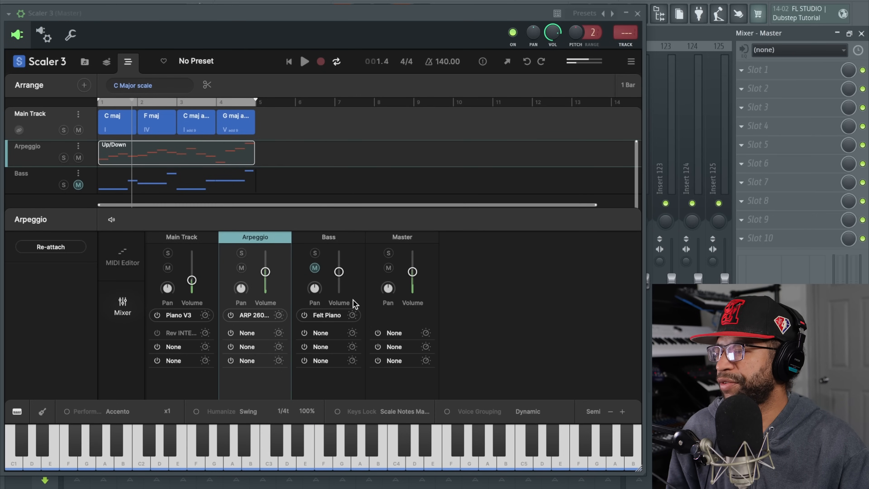
Step: Load FutureAudioWorkshop's SubLab (AudioUnit) as the Bass track's instrument and play the arrangement with all tracks unmuted
left_click(327, 315)
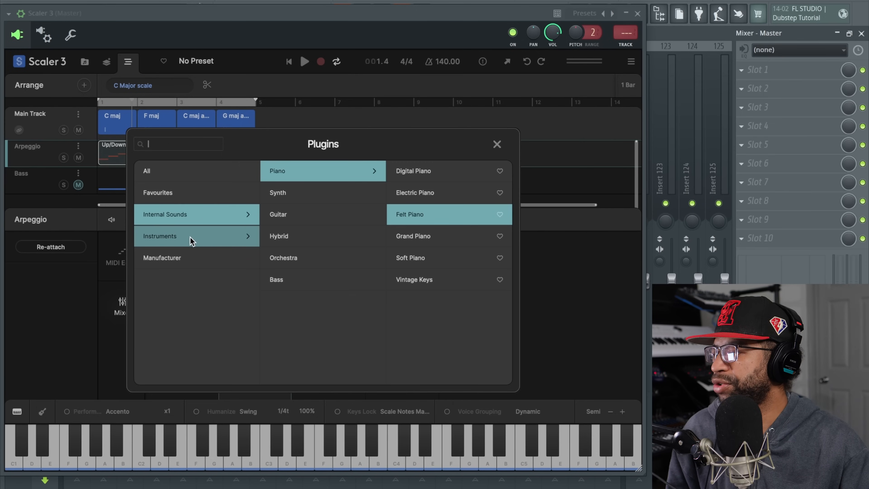
left_click(190, 255)
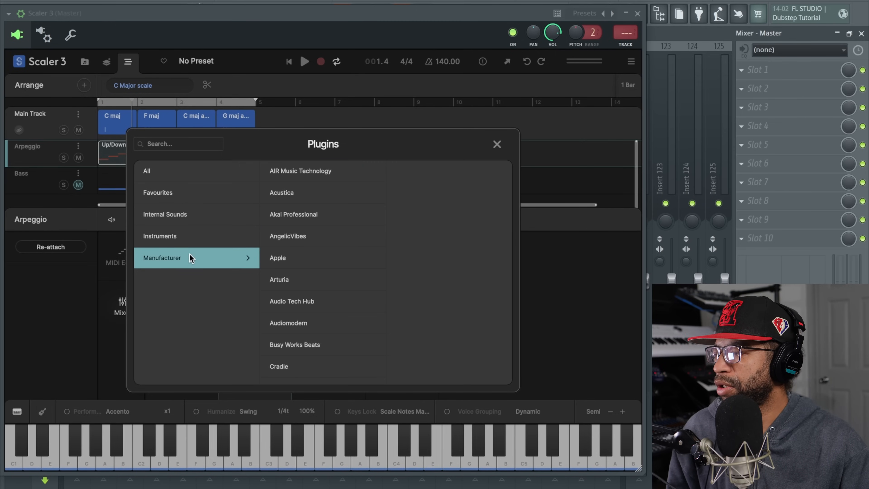
scroll(302, 290, "down", 7)
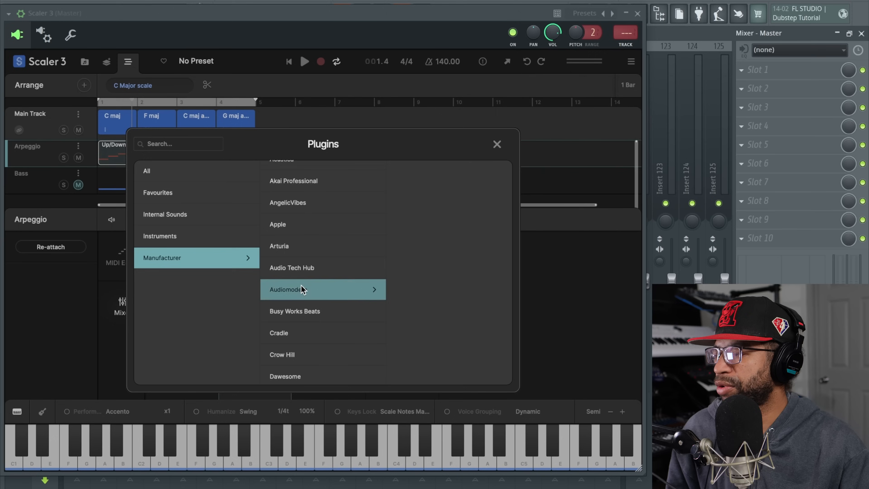
left_click(315, 343)
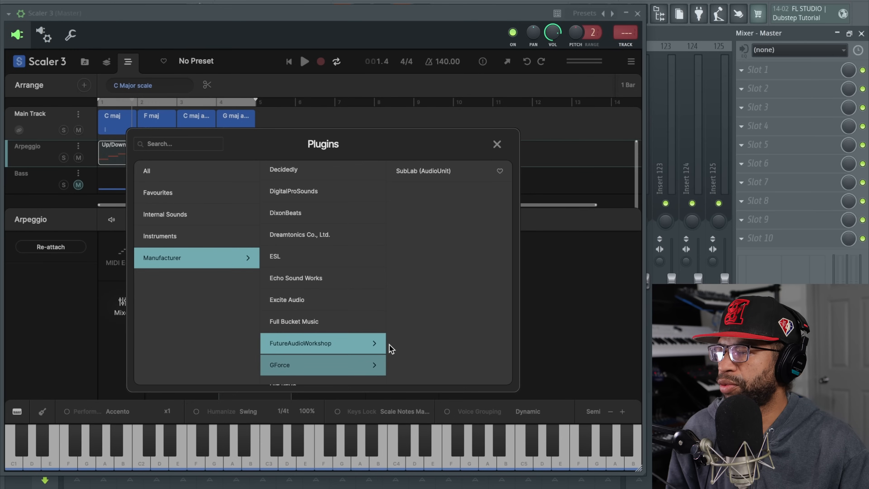
left_click(420, 171)
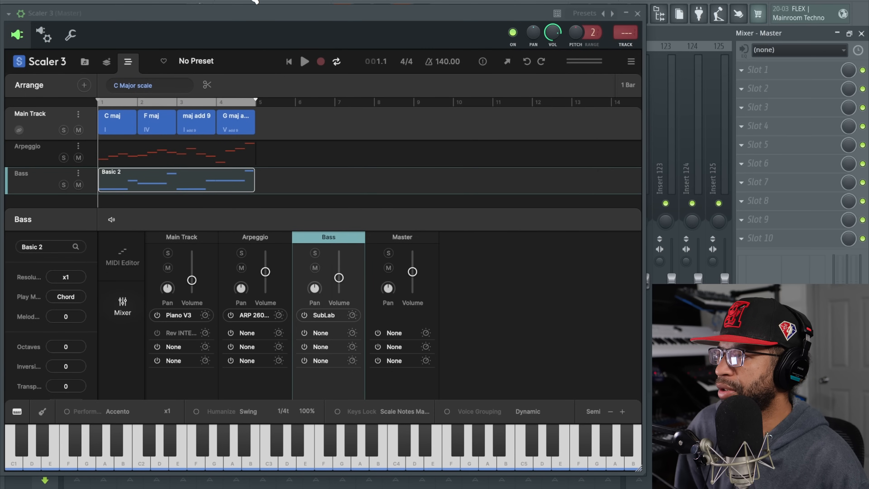
left_click(305, 61)
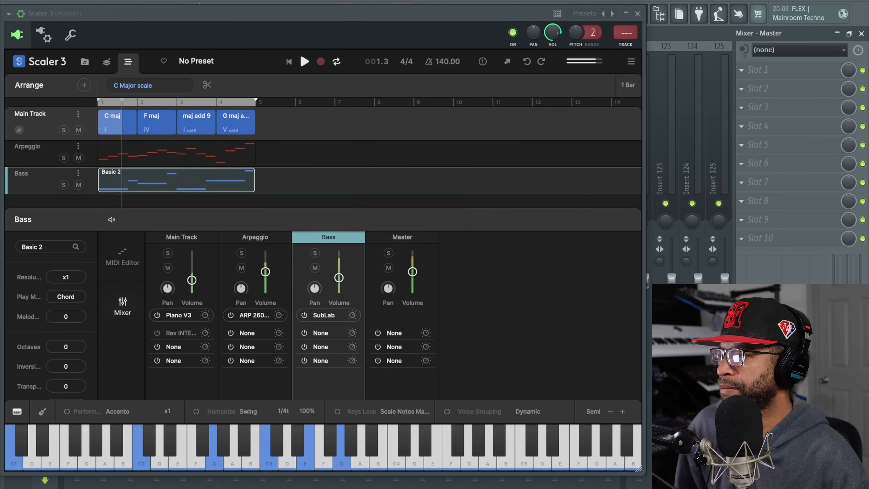
left_click(305, 62)
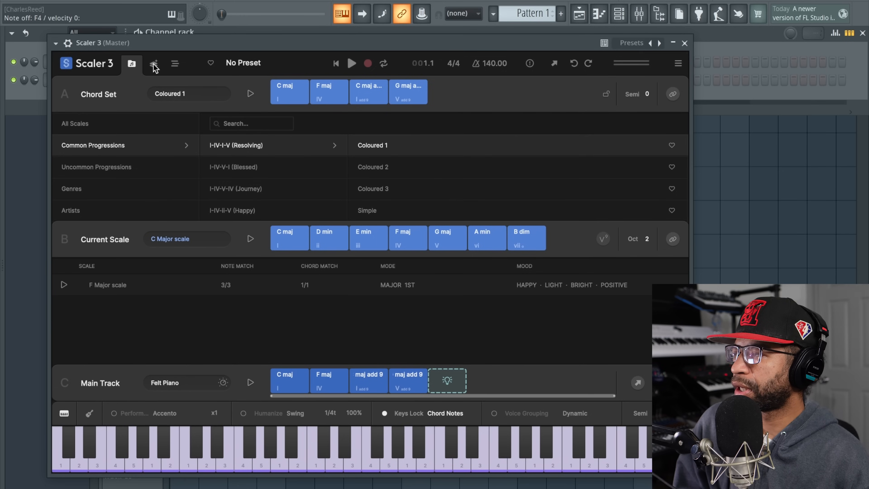
Step: Audition chords on the Circle of Fifths, including Am, Em, Bm, F#m, Fm, Eb and G#
left_click(154, 63)
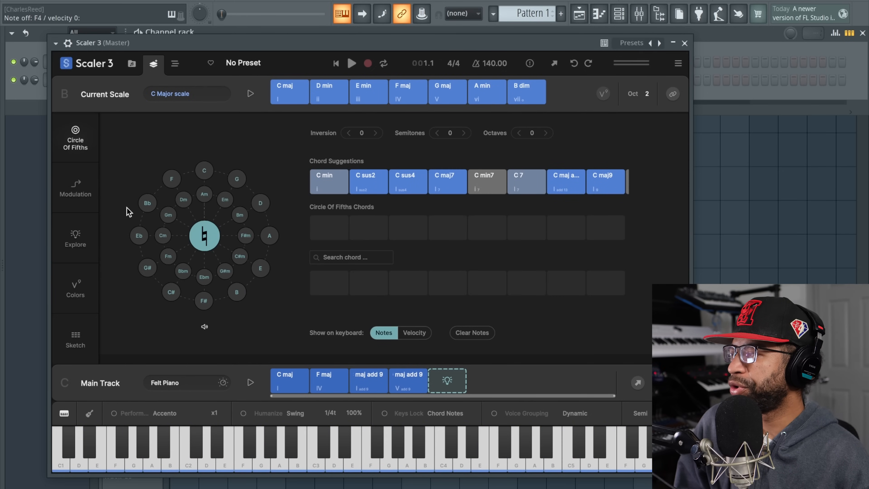
left_click(205, 195)
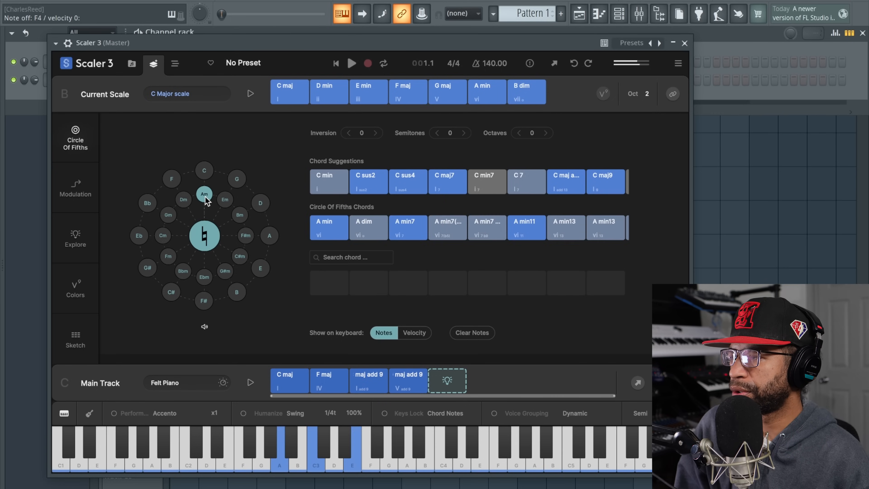
left_click(225, 200)
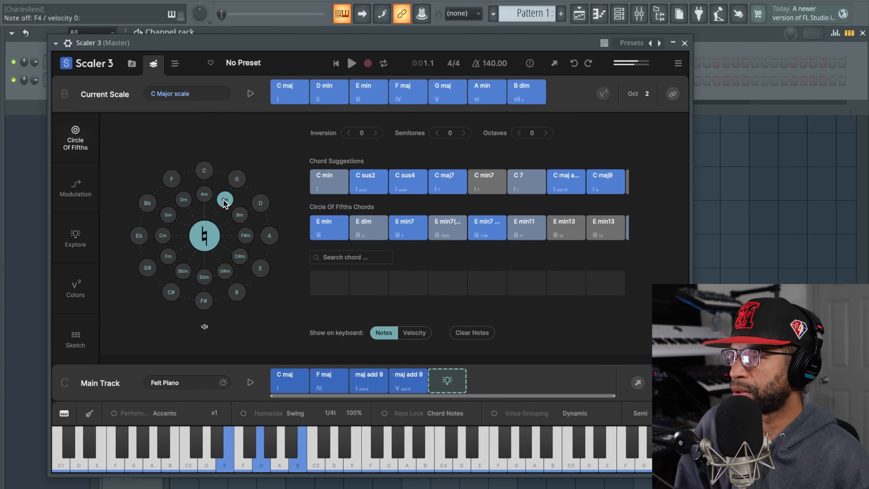
left_click(242, 216)
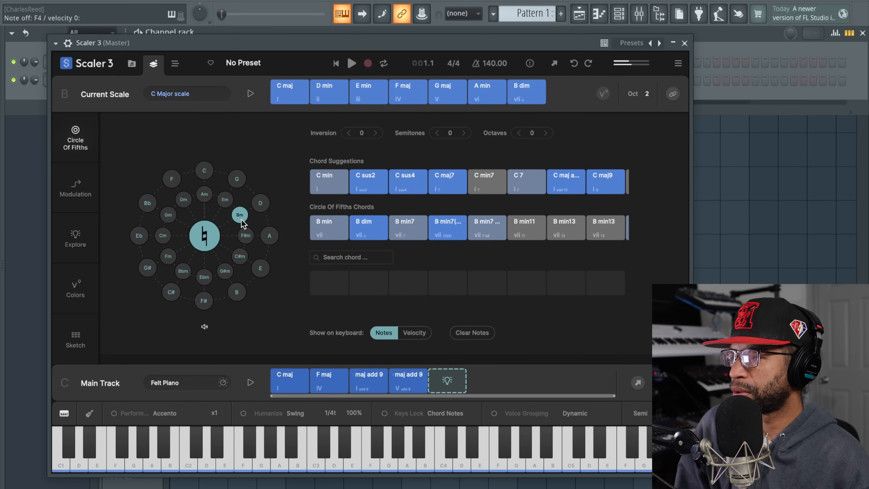
left_click(245, 236)
left_click(410, 222)
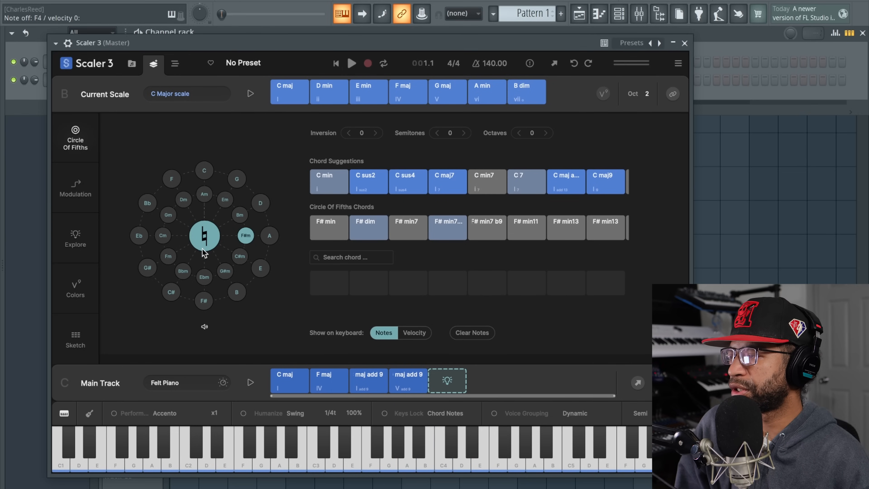
left_click(169, 257)
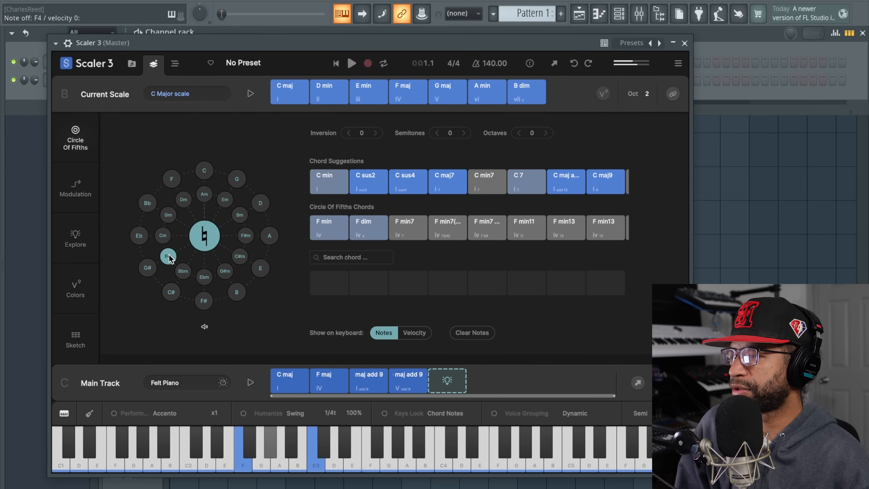
left_click(140, 237)
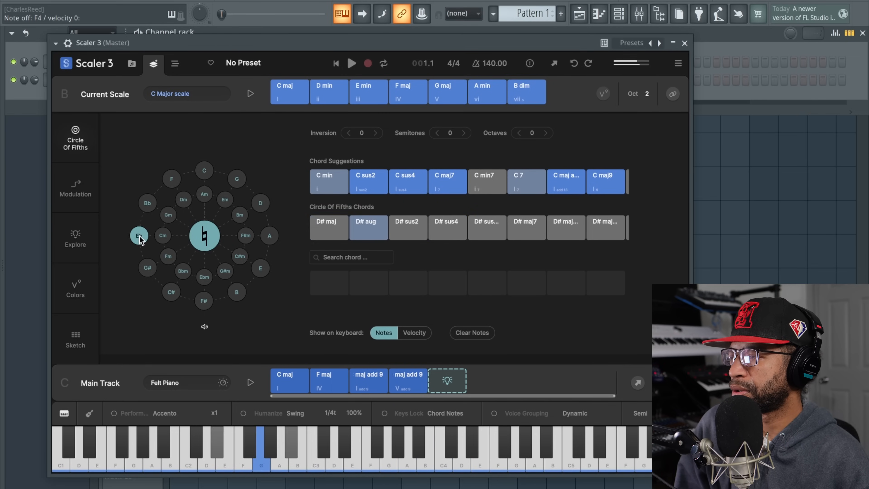
left_click(147, 269)
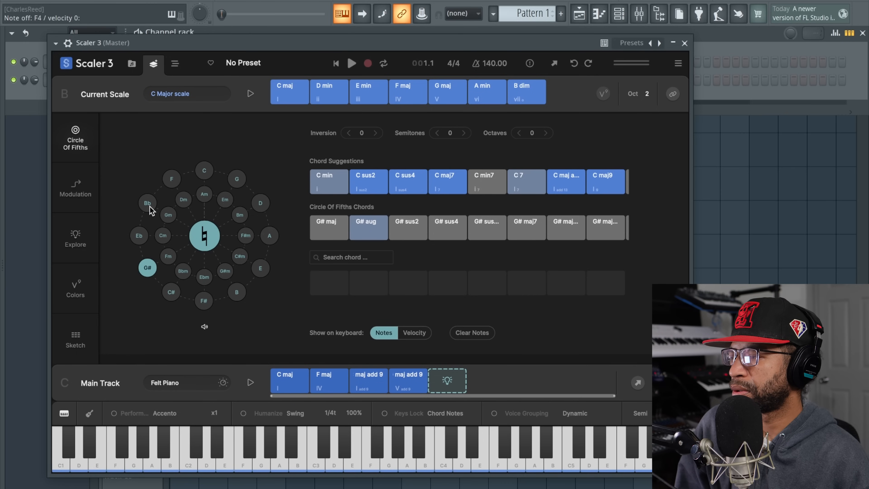
Step: Review the Modulation modes: Progression, Secondary Scale, Modal Interchange, Mediants and Neo-Riemannian
left_click(80, 195)
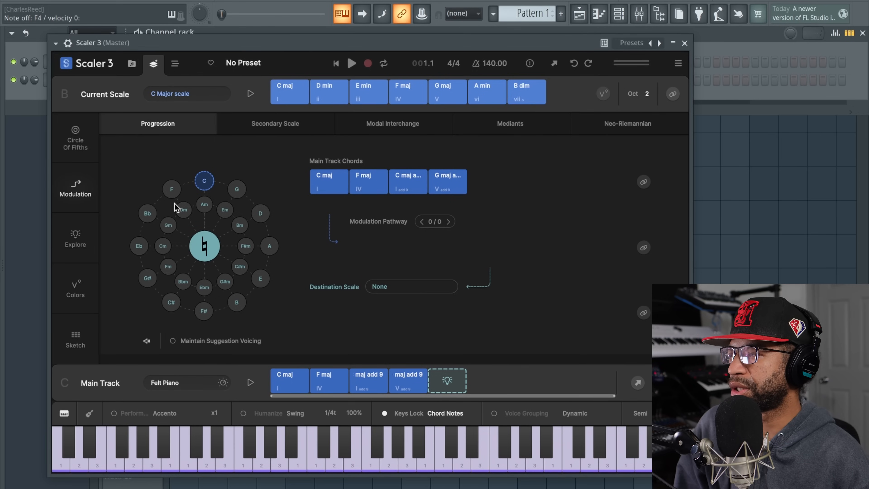
left_click(292, 125)
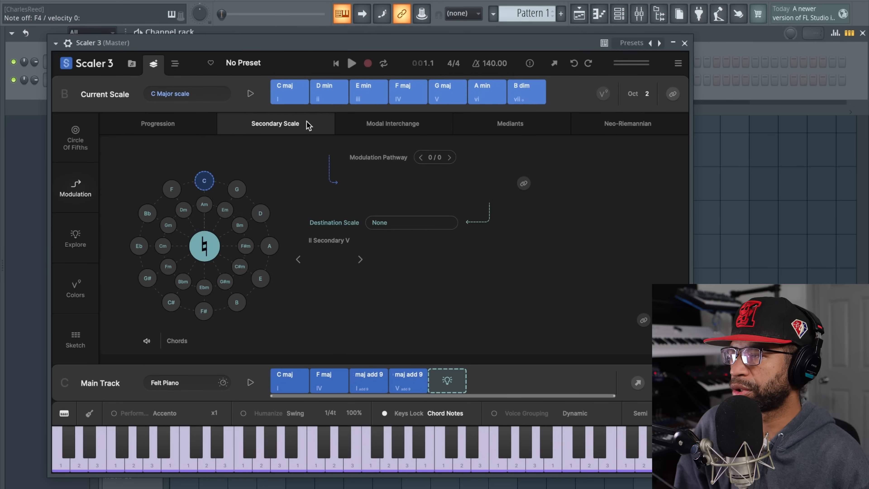
left_click(368, 121)
left_click(500, 117)
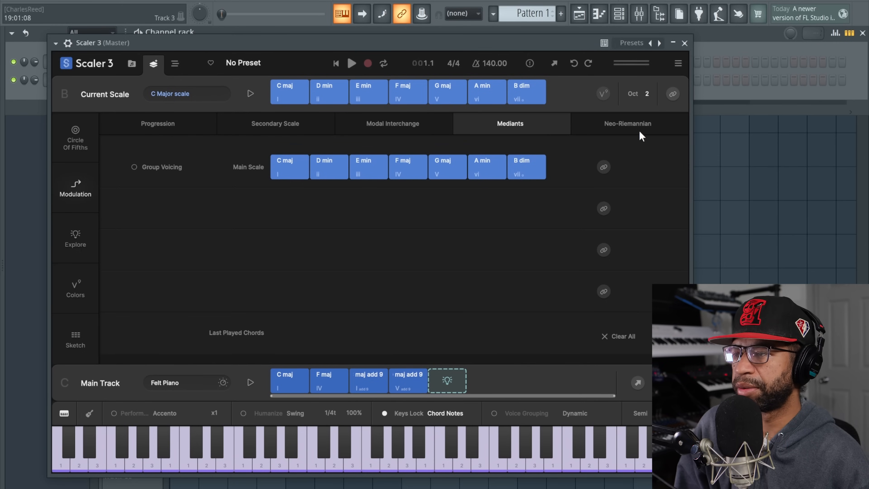
left_click(604, 126)
Step: Set the genre of the Explore chord map to Jazz
left_click(76, 238)
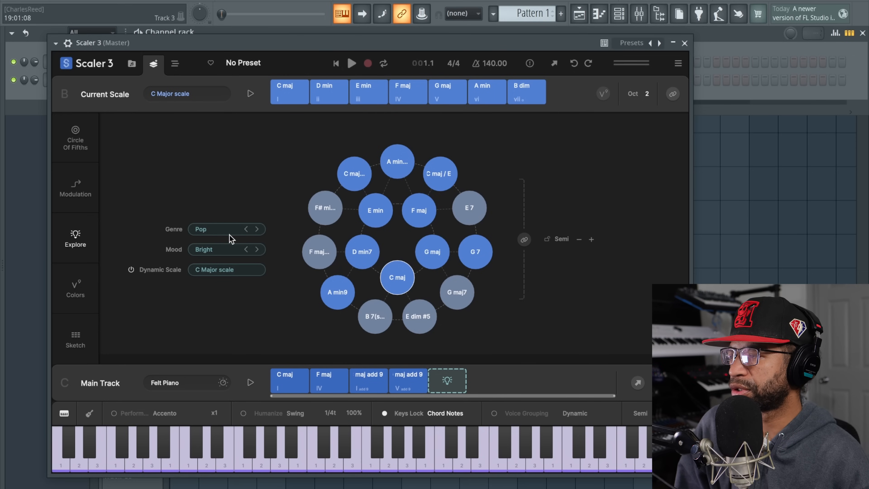
left_click(215, 237)
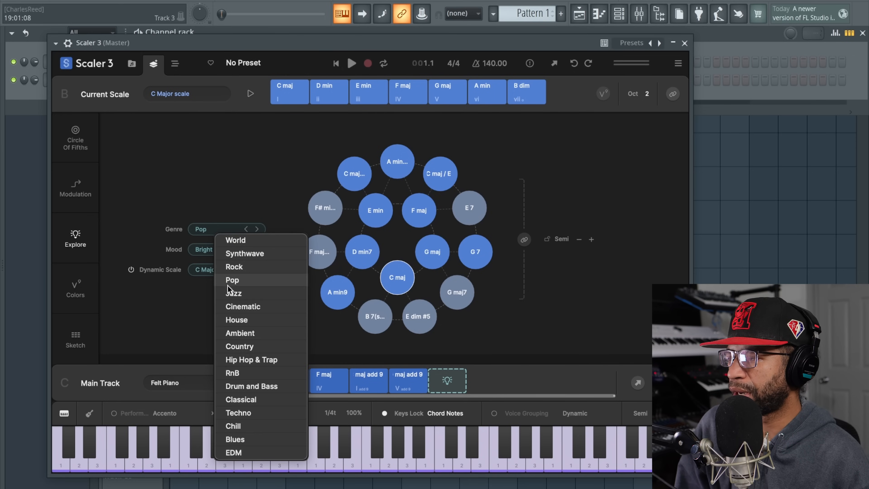
left_click(234, 294)
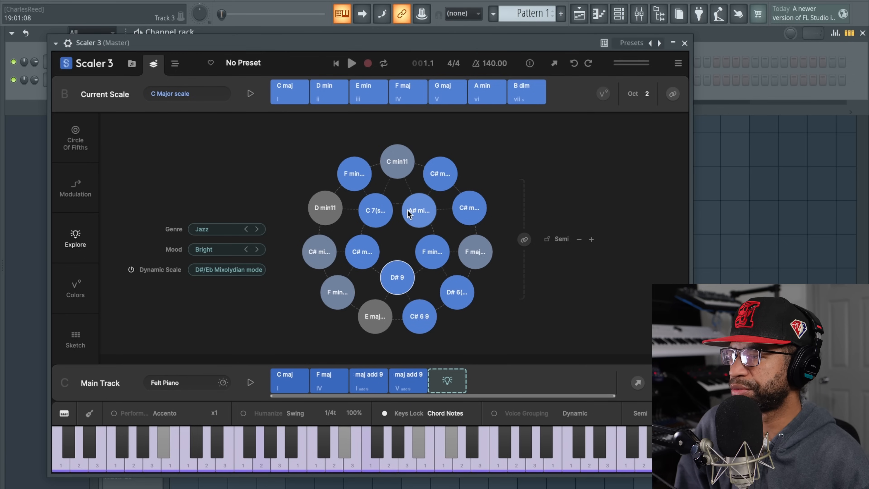
Step: Audition several Jazz chords in the Explore map, including the Bb min6 11, Db maj7 and Eb 9 bubbles
left_click(420, 215)
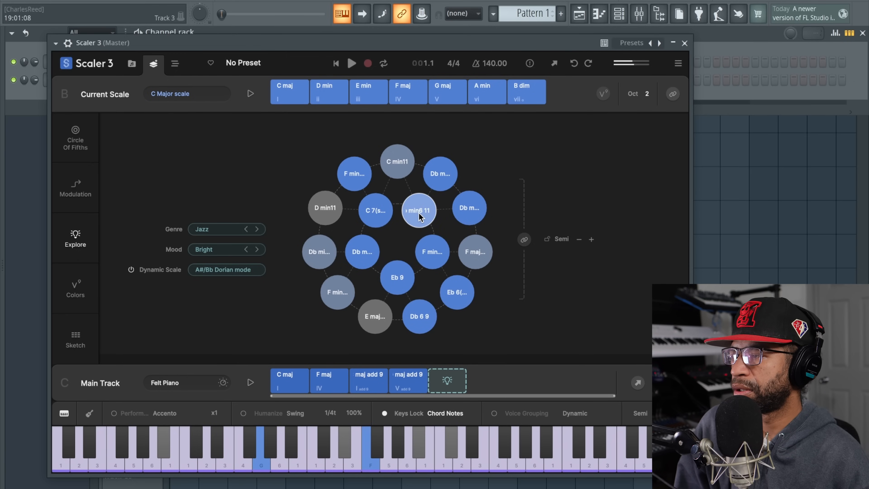
left_click(363, 262)
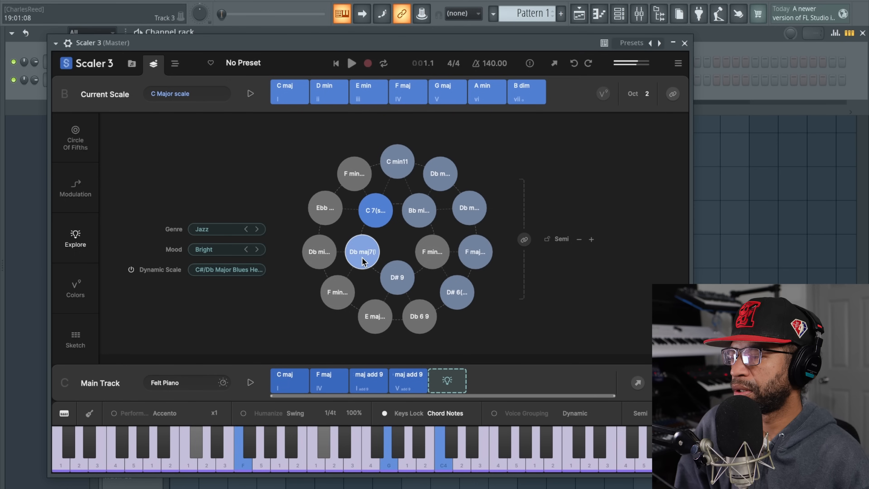
left_click(400, 280)
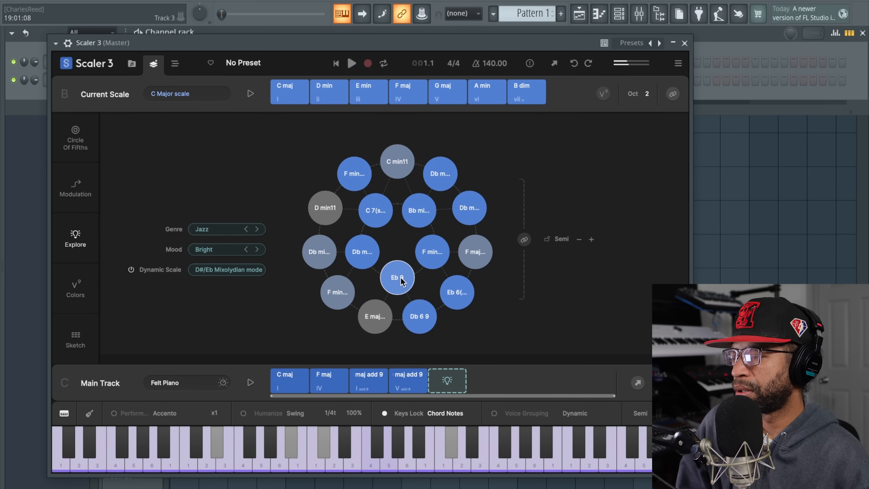
left_click(429, 254)
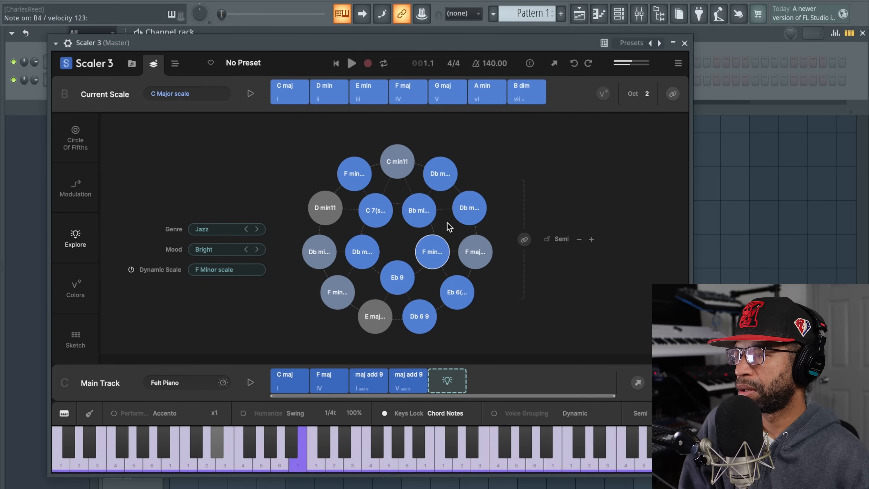
left_click(469, 208)
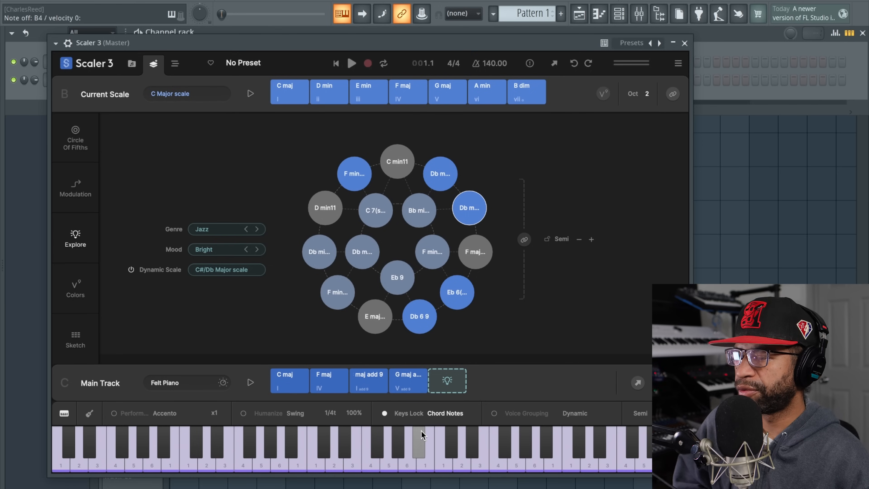
Step: Switch the Keys Lock mode to Chord Scales and review the other available modes
left_click(436, 412)
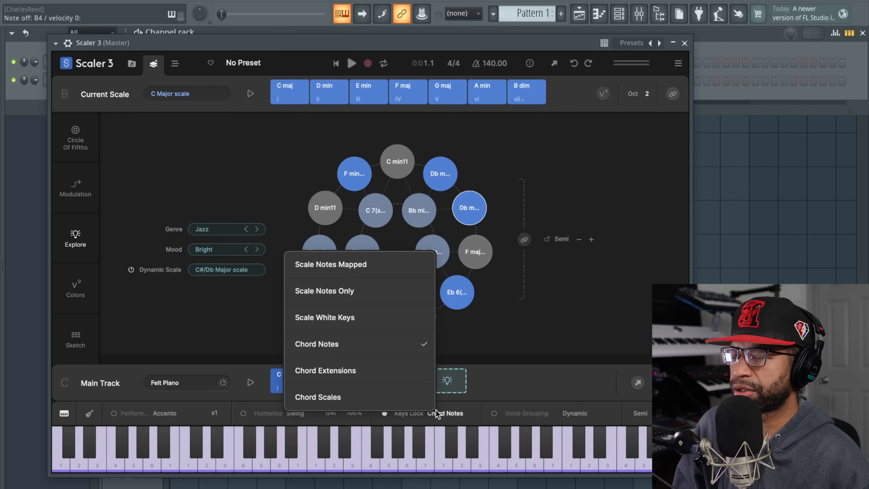
left_click(360, 396)
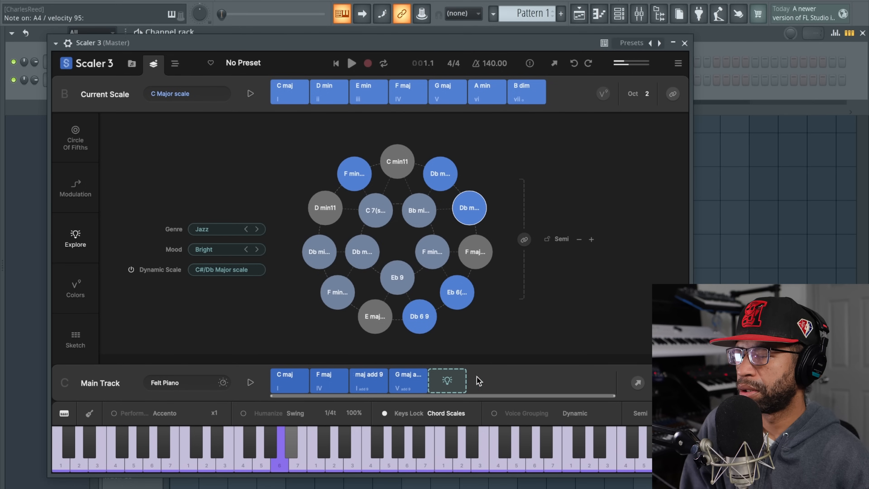
left_click(438, 414)
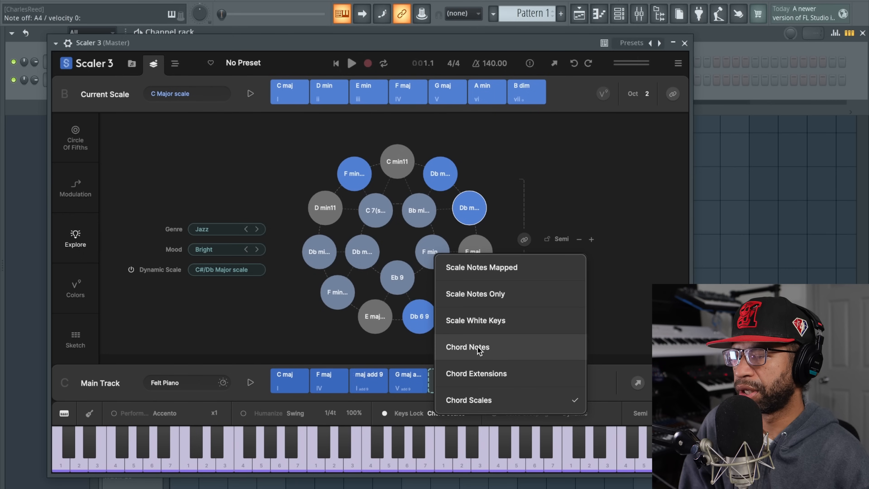
left_click(262, 320)
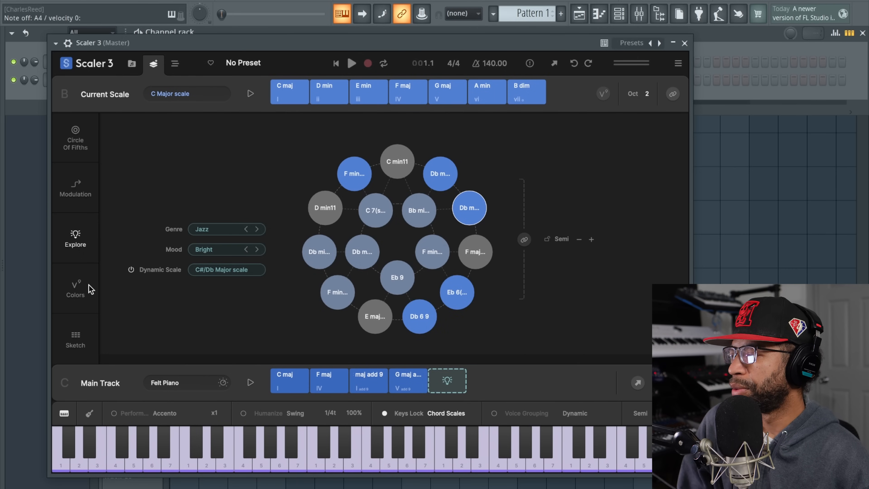
Step: Audition the Colors chord rows EXT: 7ths, VOI: Voicing 1, INV: 7ths Inverted and INV: Triads Inverted
left_click(77, 290)
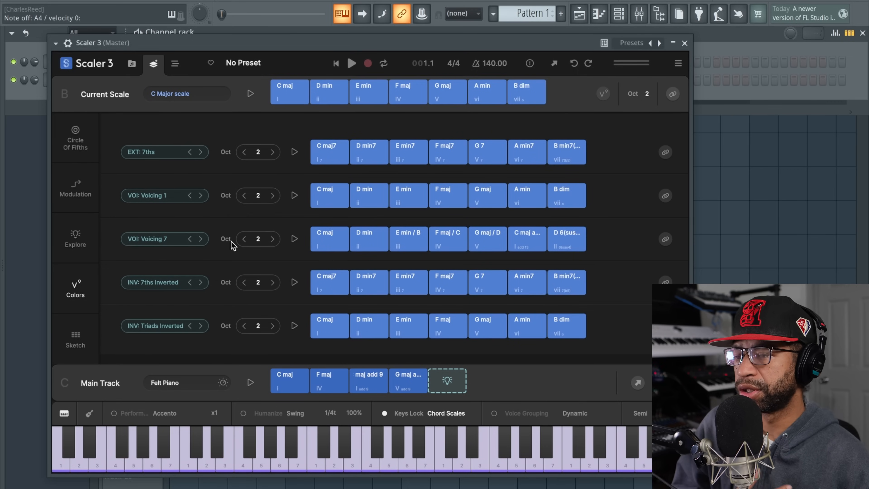
left_click(294, 152)
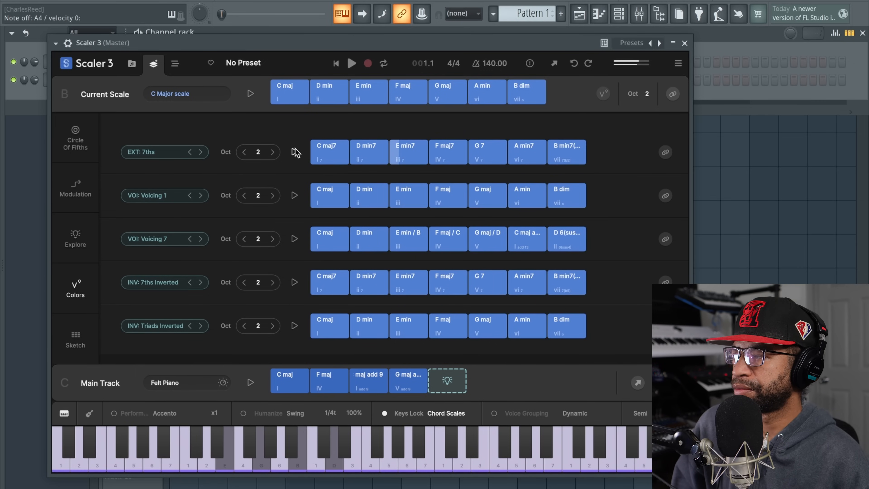
left_click(294, 153)
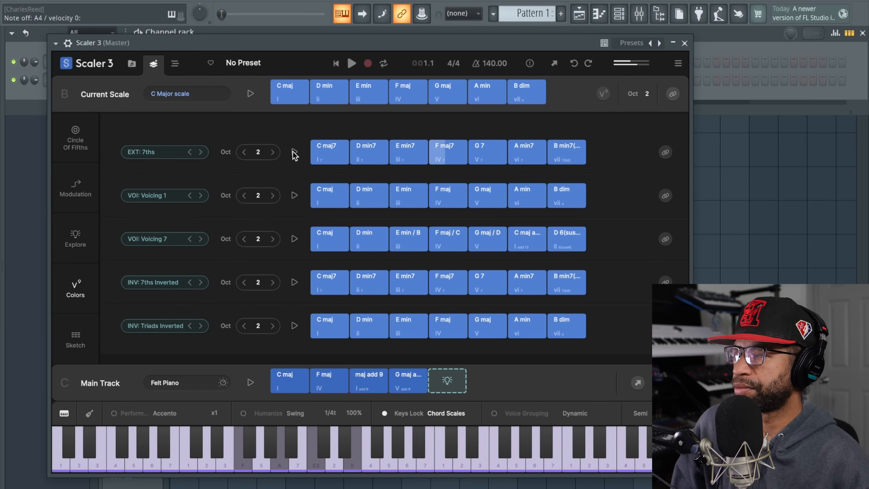
left_click(294, 196)
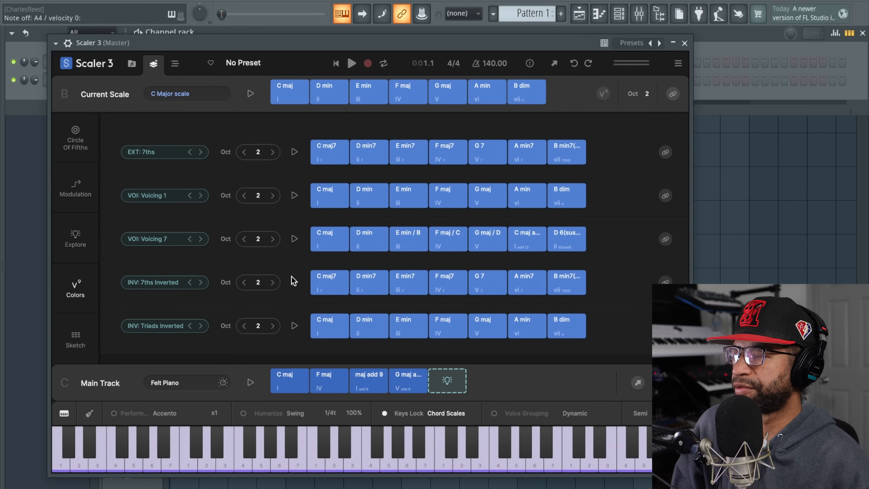
left_click(294, 283)
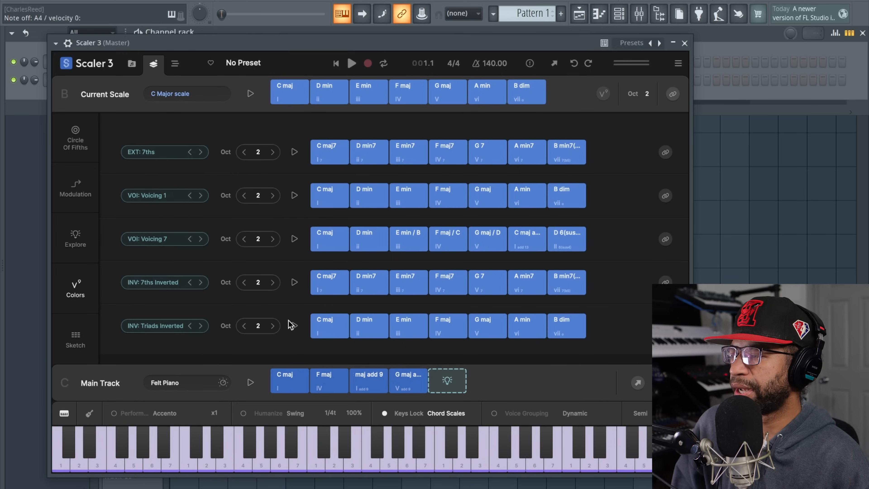
left_click(295, 326)
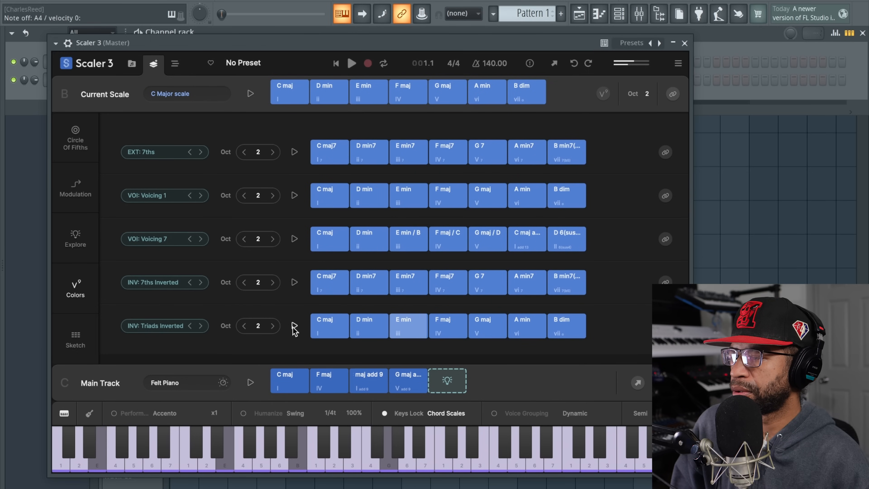
left_click(294, 326)
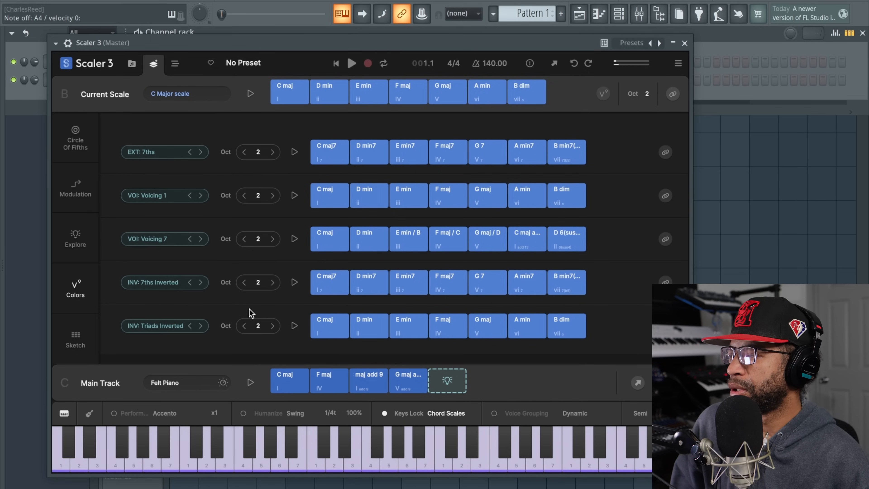
Step: Generate a Motion chord suggestion for Progression 1 in Sketch and audition it
left_click(76, 338)
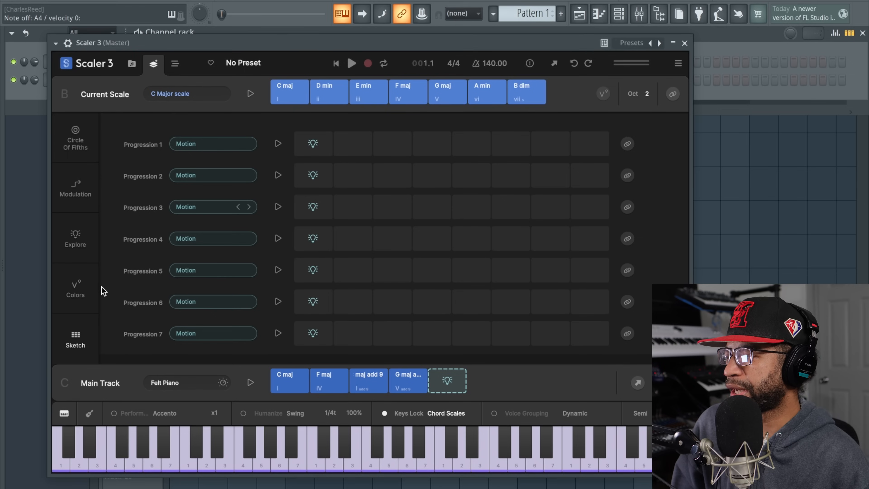
left_click(321, 150)
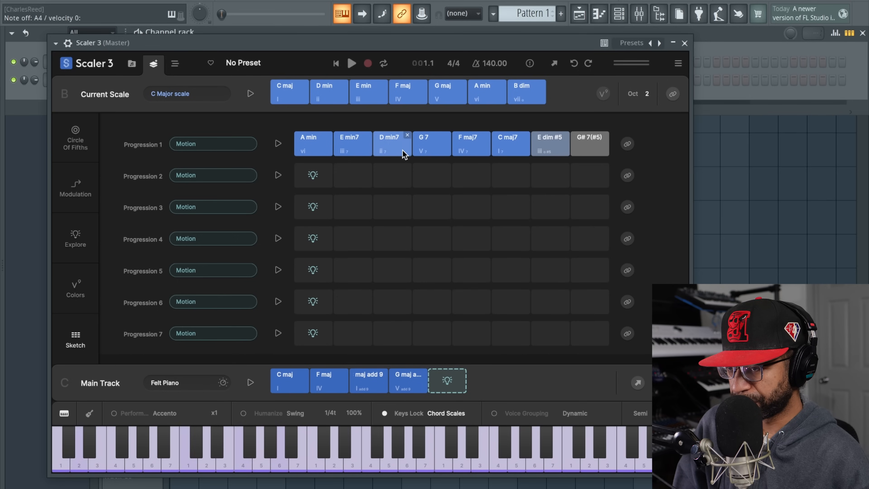
left_click(278, 144)
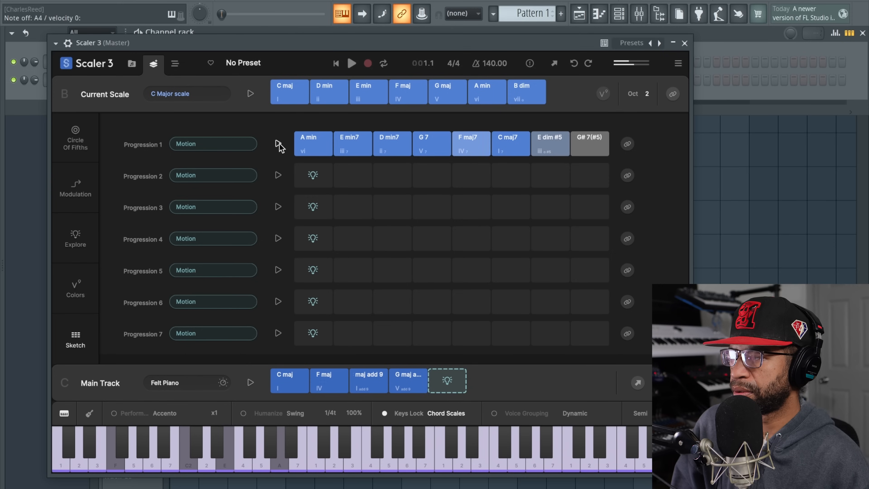
left_click(278, 145)
Step: Generate and audition Motion chords for Progression 2, and add the whole progression at the start of the Main Track
left_click(313, 175)
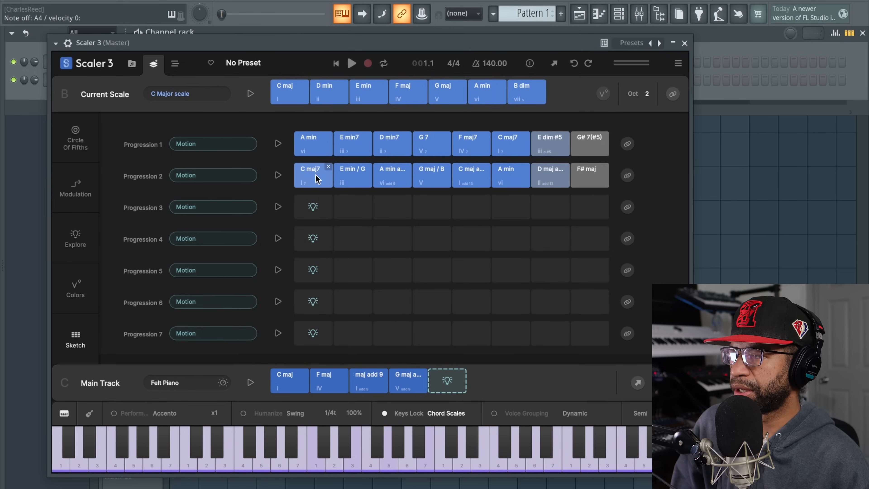
left_click(279, 175)
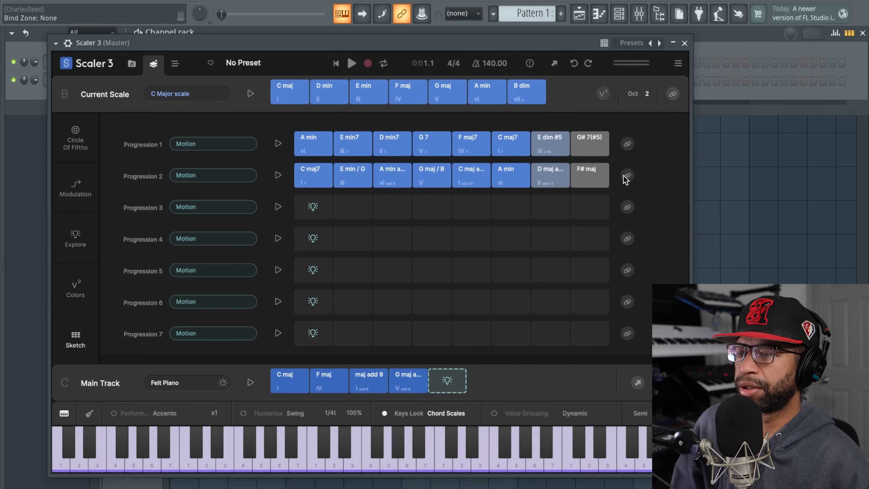
left_click_drag(615, 177, 291, 379)
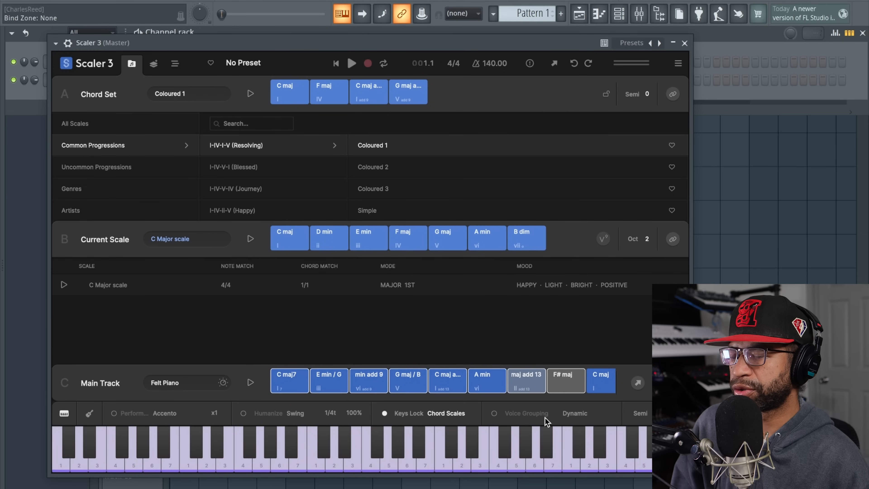
Step: Enable Voice Grouping with the Grouping C1-B2 option and audition the Main Track
left_click(494, 414)
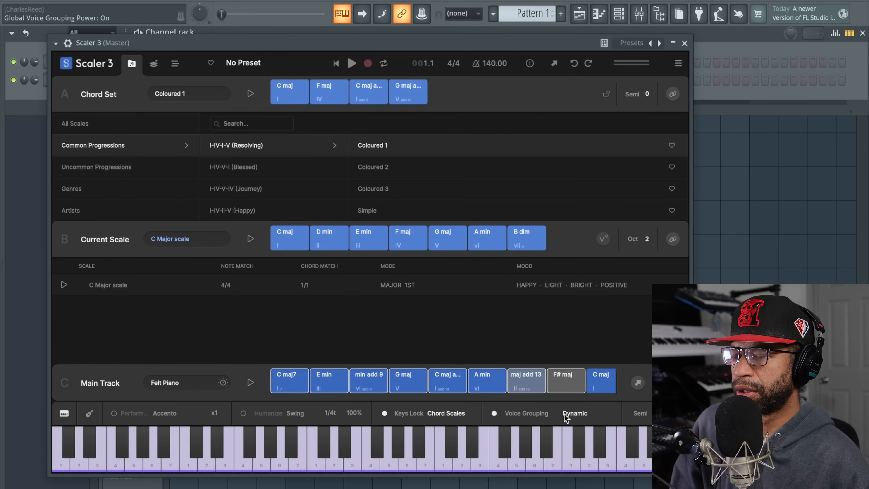
left_click(567, 414)
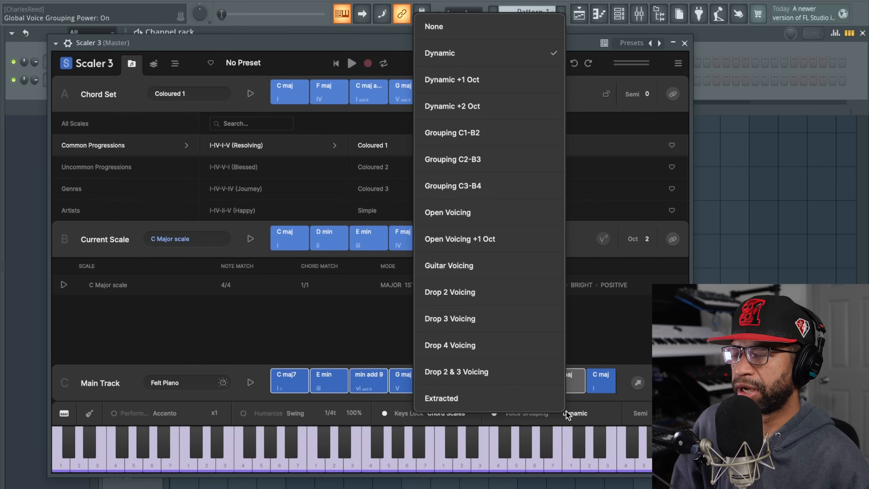
left_click(485, 137)
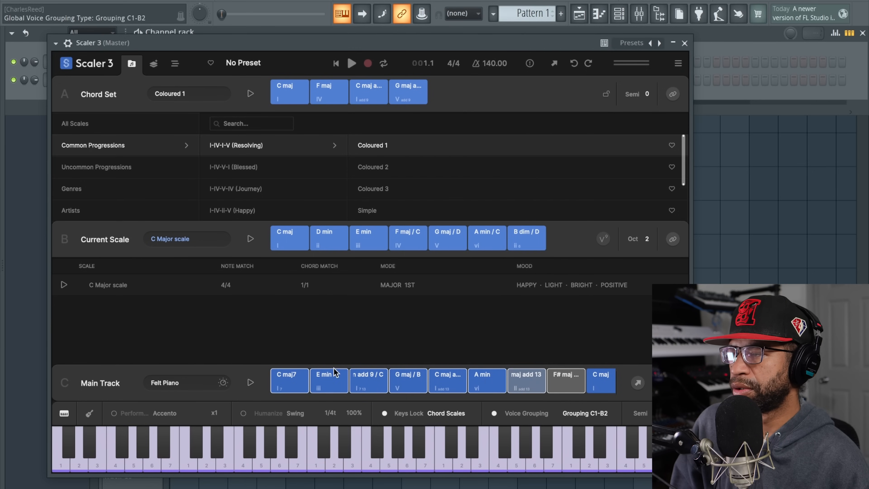
left_click(252, 383)
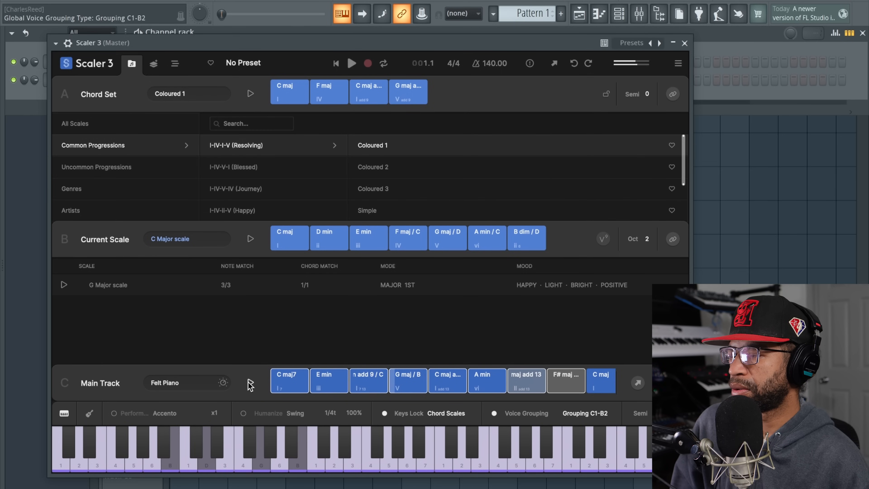
left_click(250, 384)
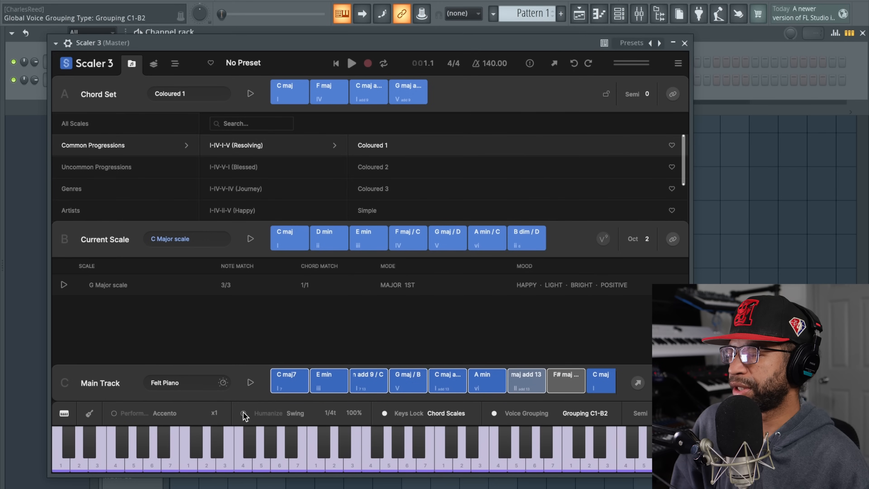
Step: Play the Main Track with Accento performance and Swing humanize enabled, trying a Humanize timing of 1/4 and settling on 1/8
left_click(251, 383)
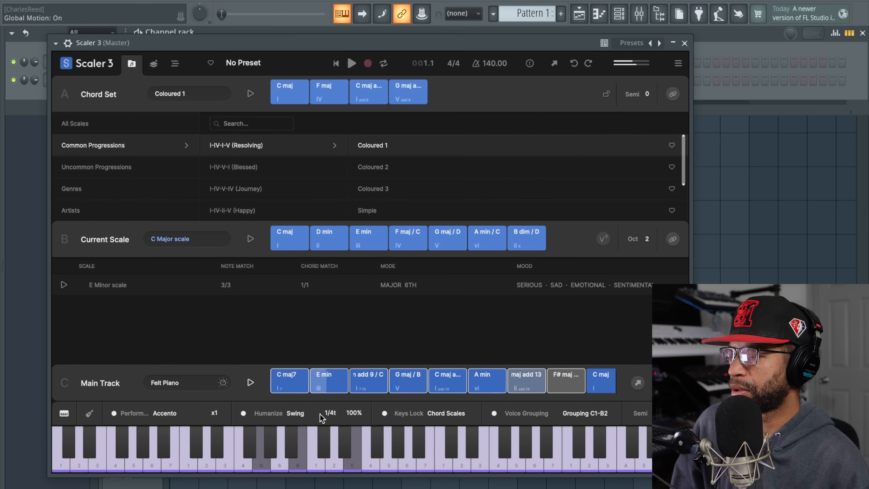
left_click(328, 414)
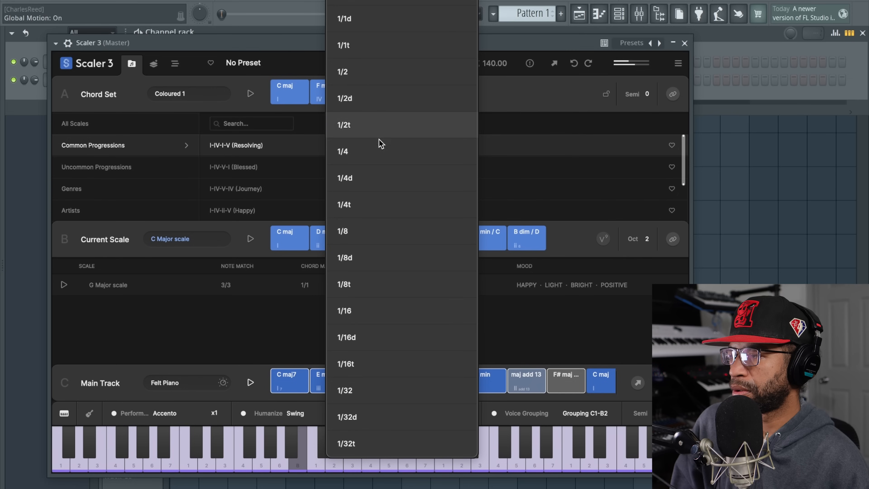
left_click(374, 156)
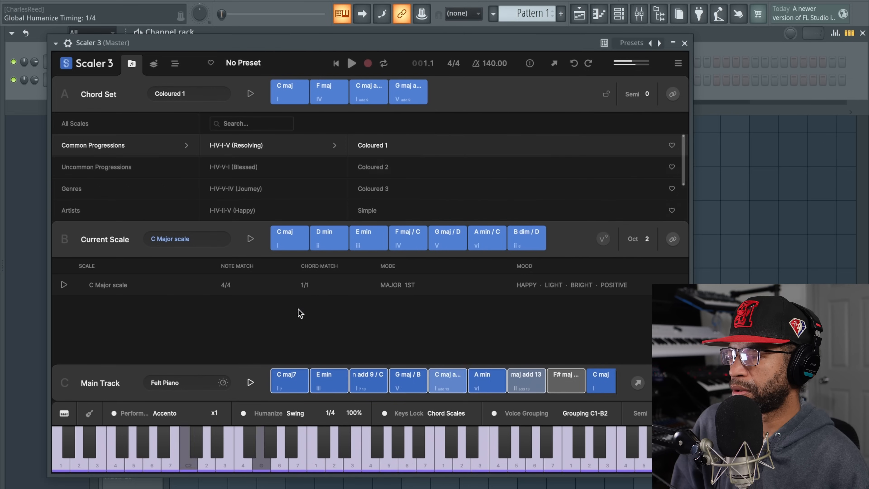
left_click(330, 412)
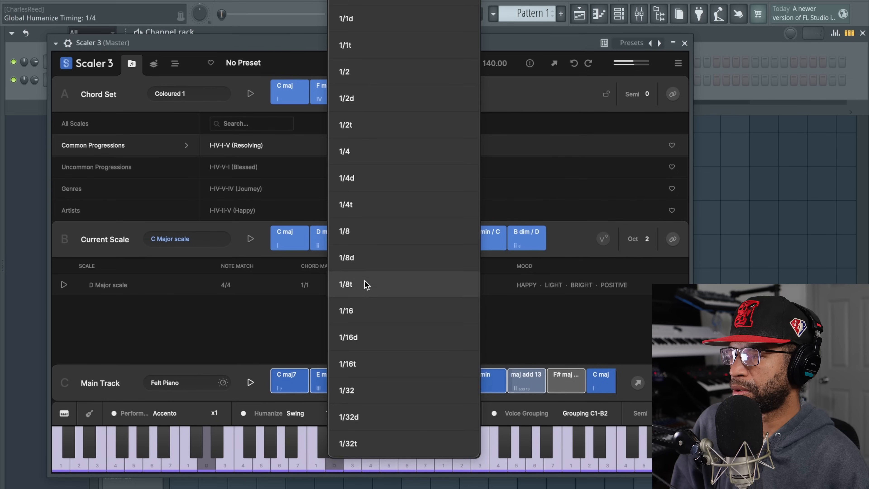
left_click(360, 241)
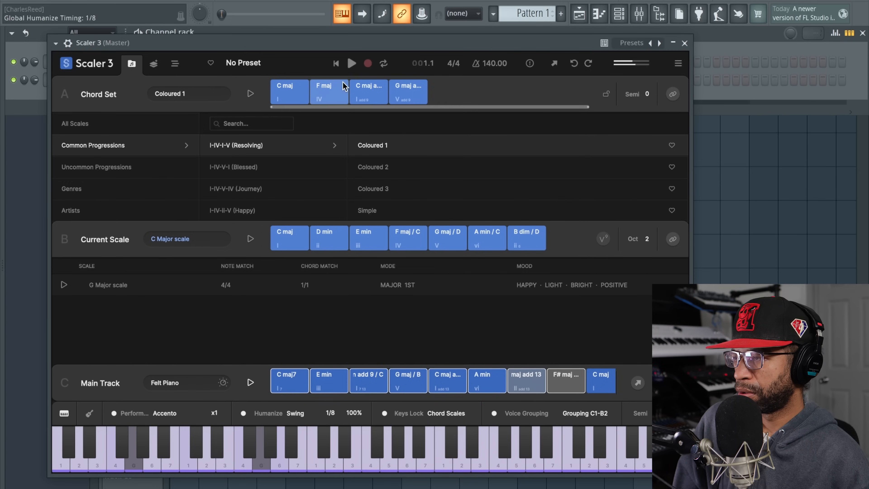
left_click(352, 64)
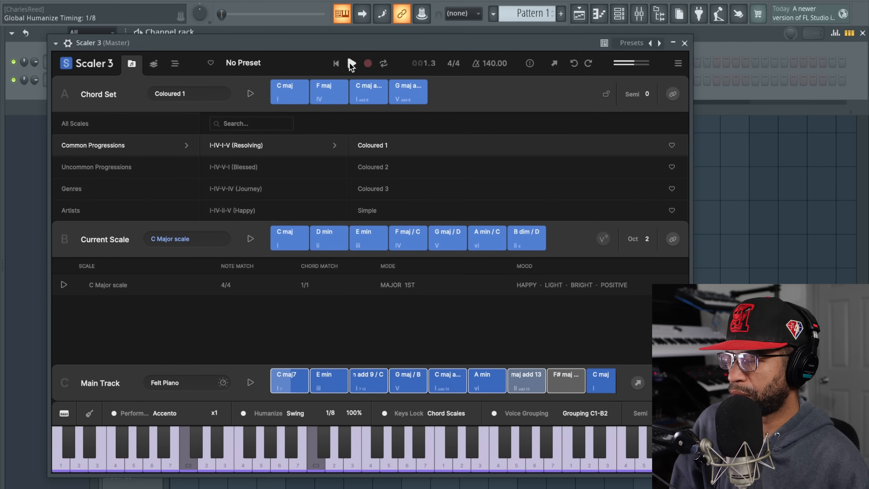
left_click(352, 64)
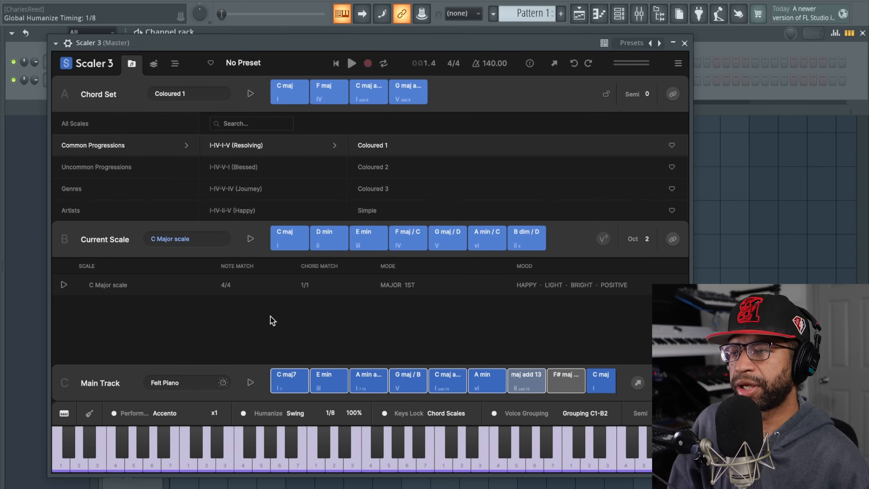